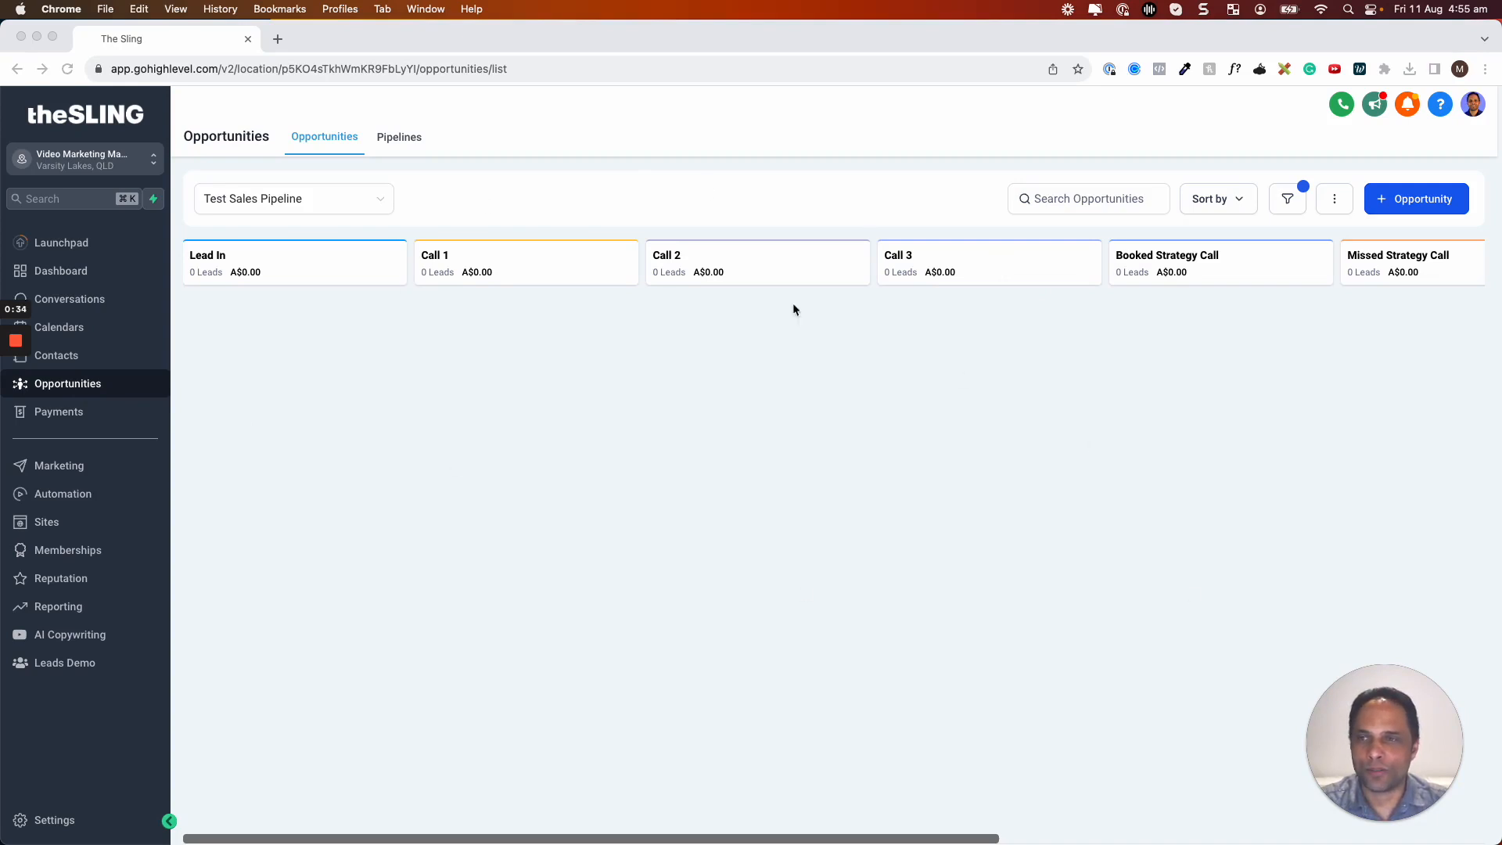
Check the pipeline dropdown, then go to the Pipelines page listing Sales Pipeline and Test Sales Pipeline
left_click(296, 202)
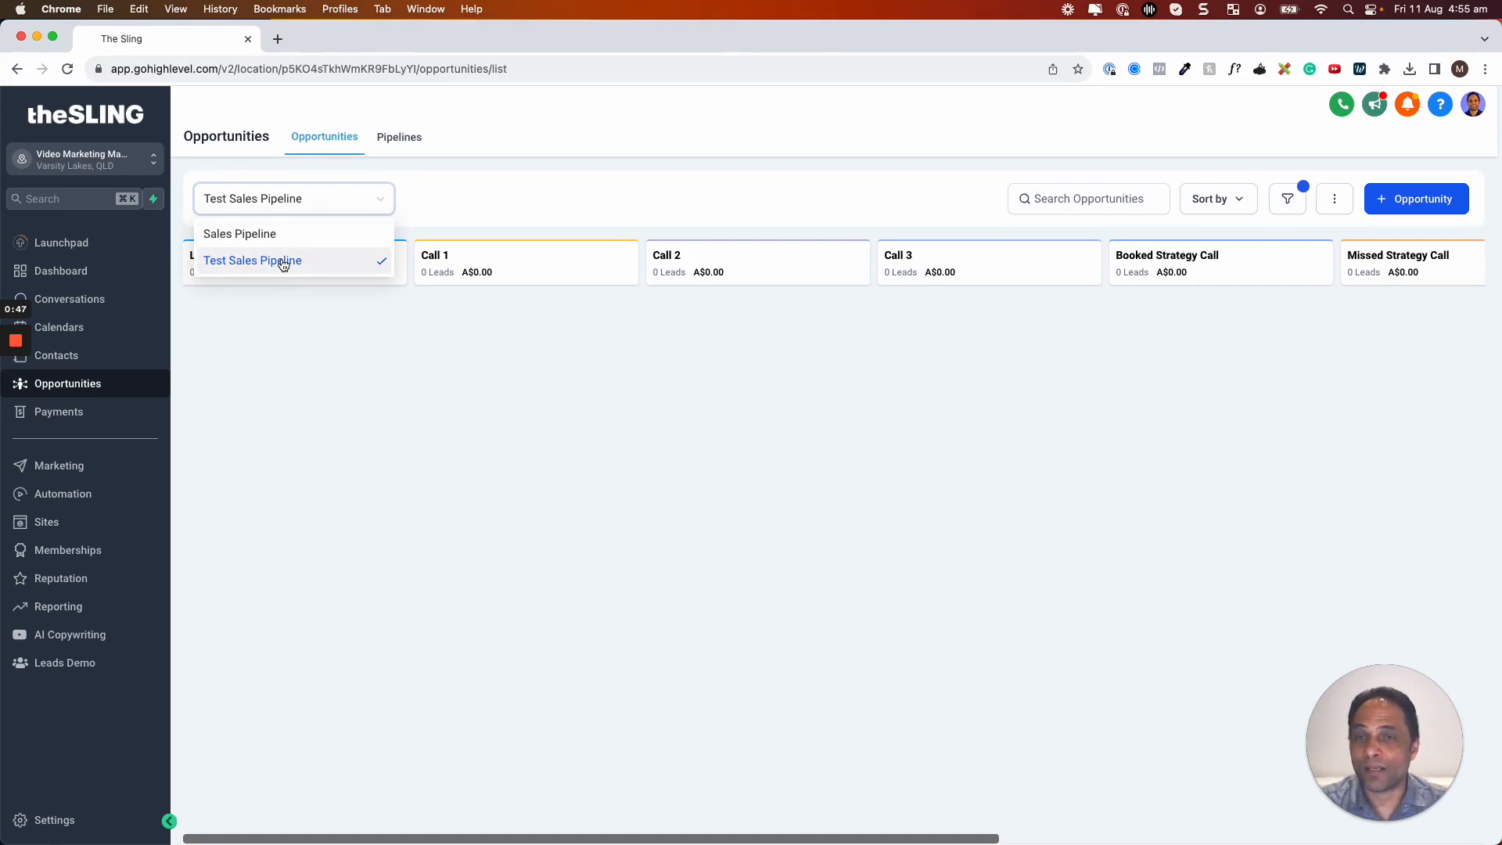
left_click(293, 345)
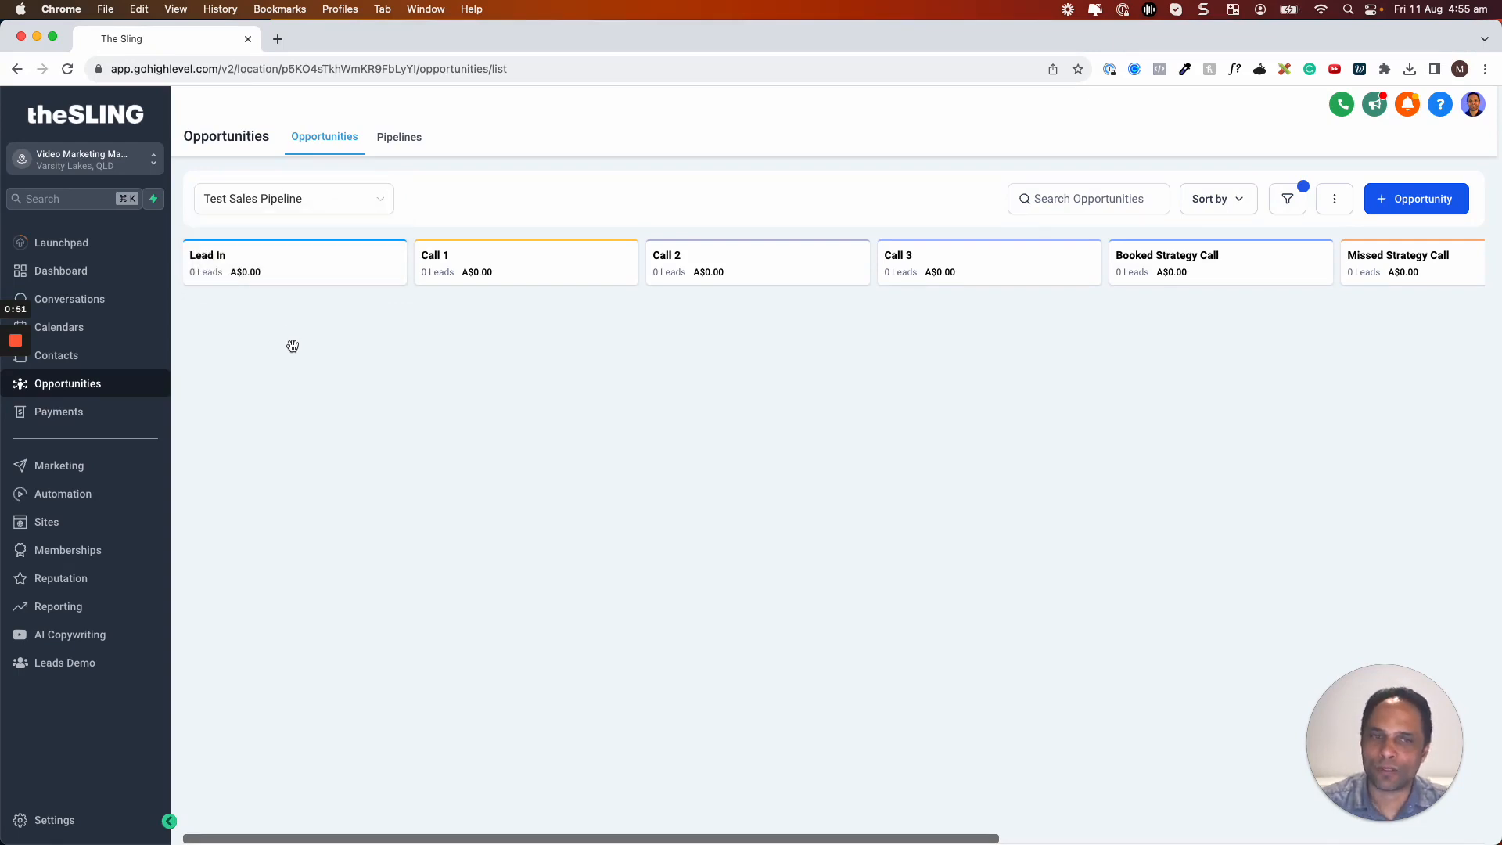
left_click(359, 201)
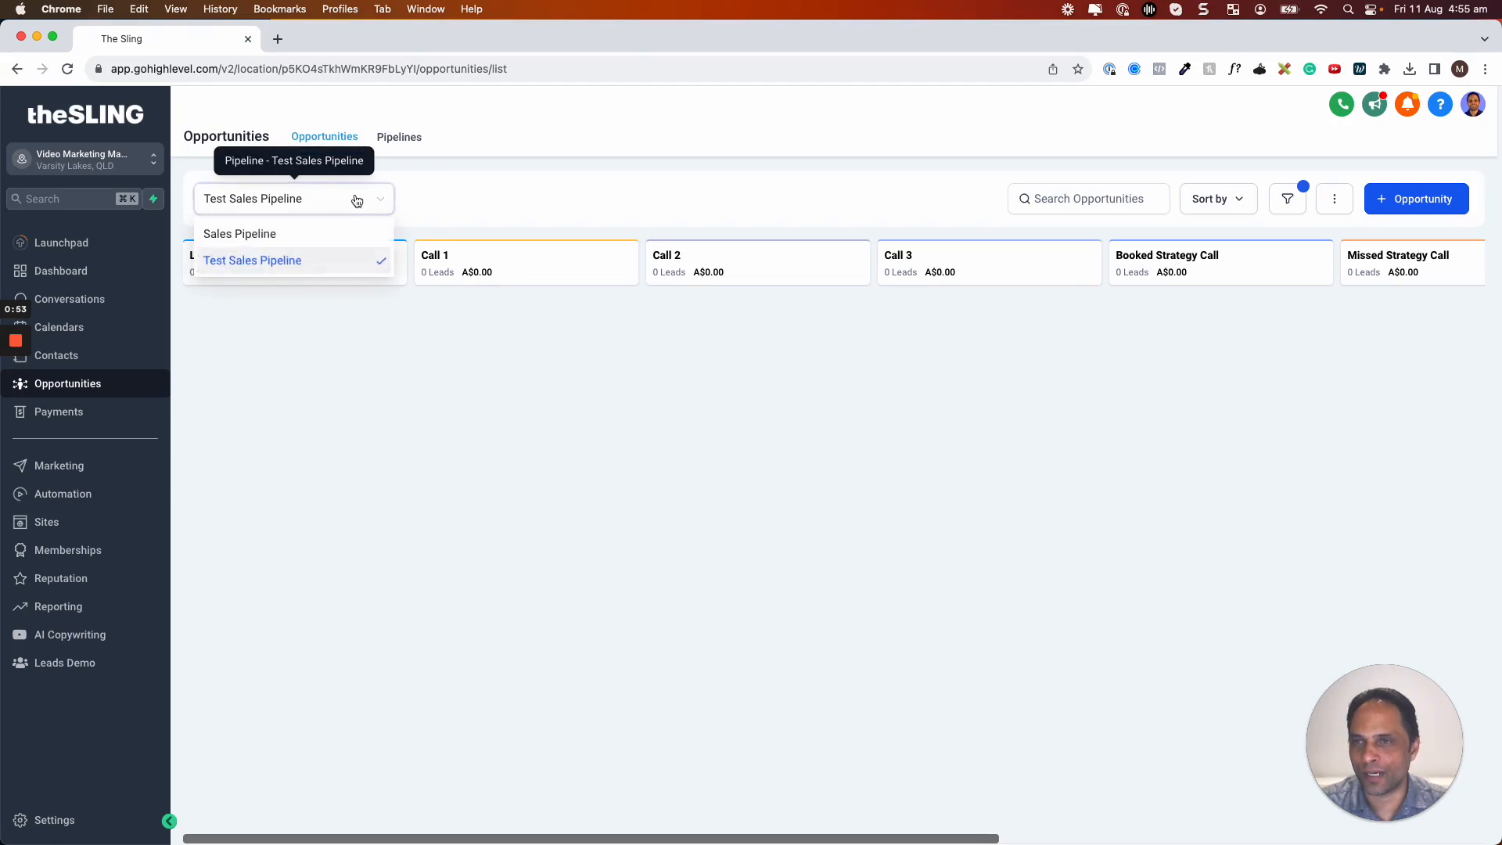
left_click(414, 138)
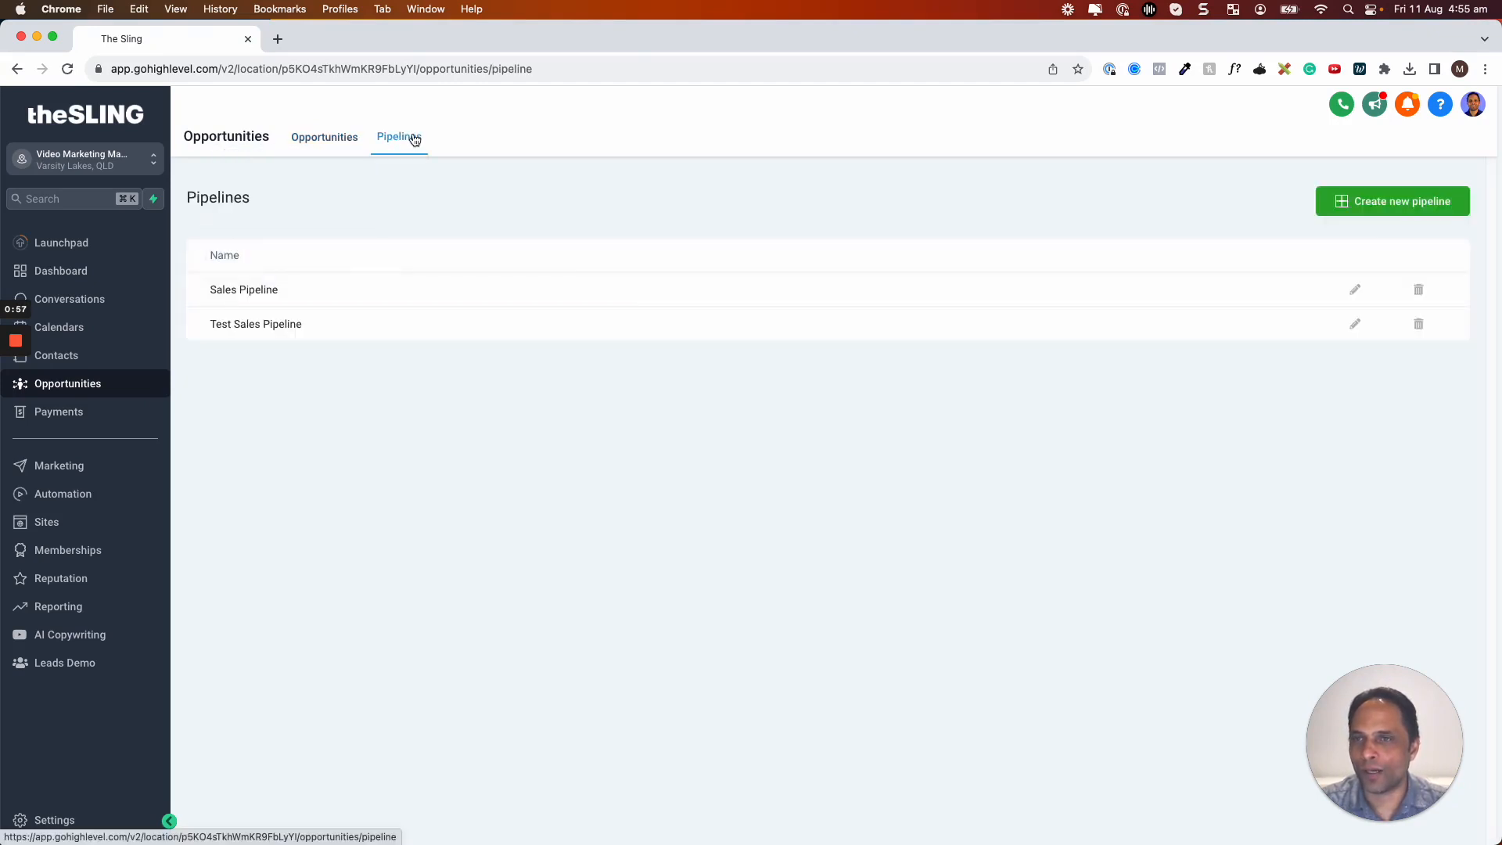
Start a new pipeline named Webinar with Registration as its first stage
left_click(1430, 202)
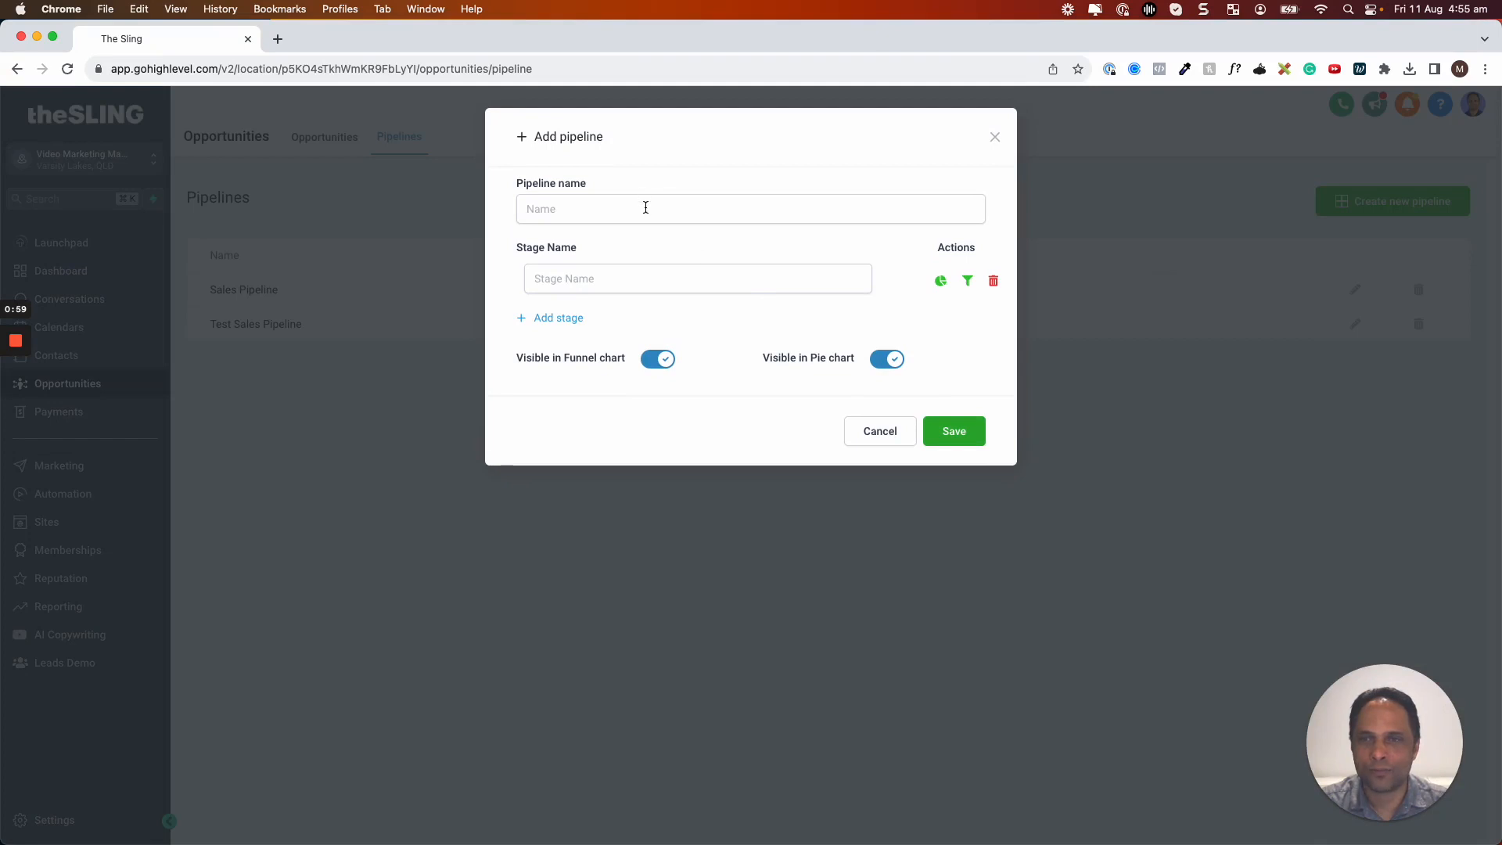
left_click(646, 207)
type("WEbinar")
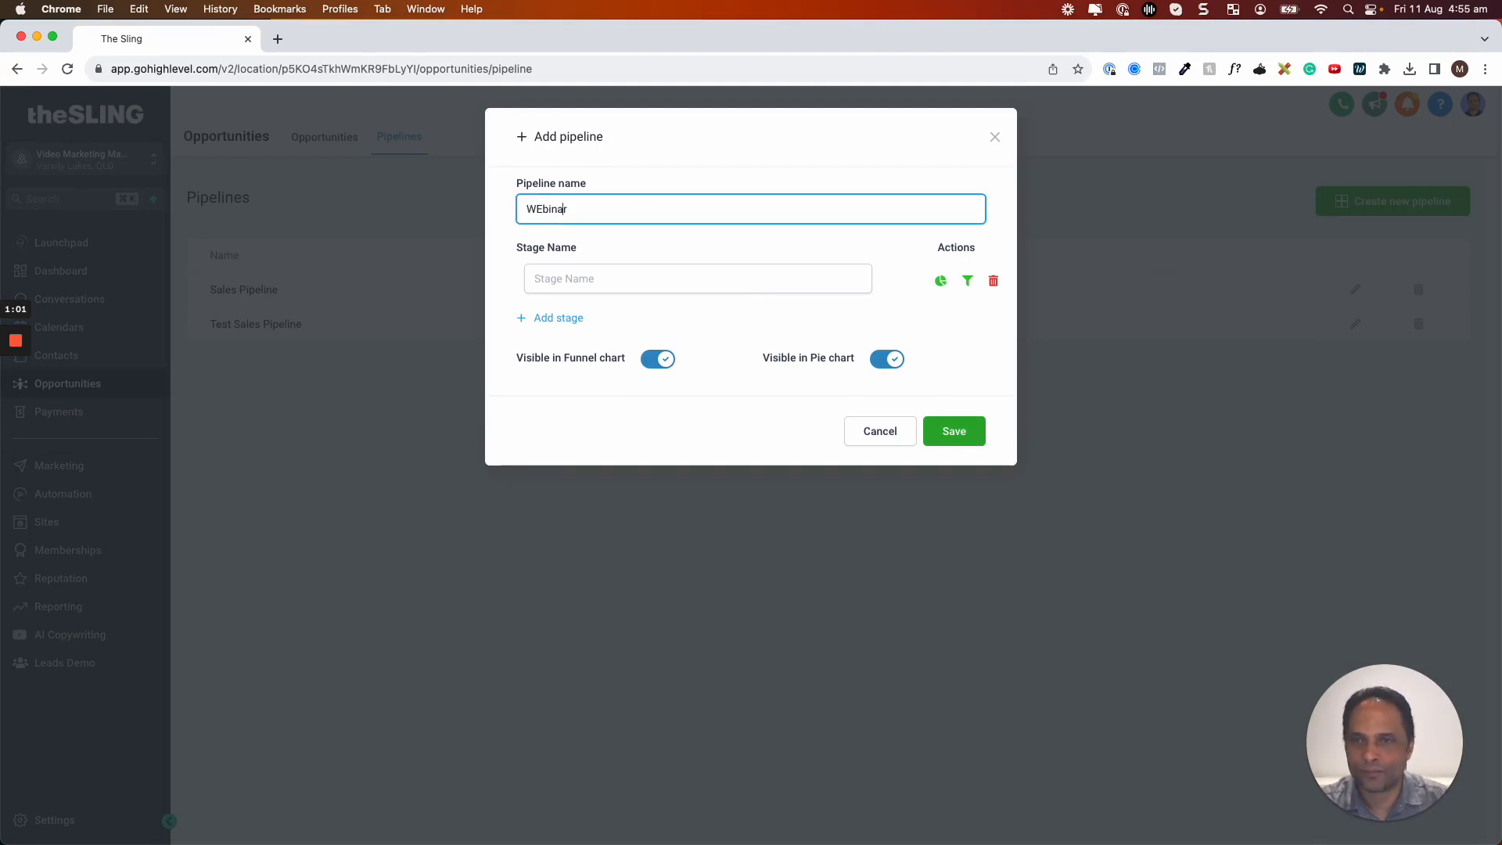
left_click(648, 277)
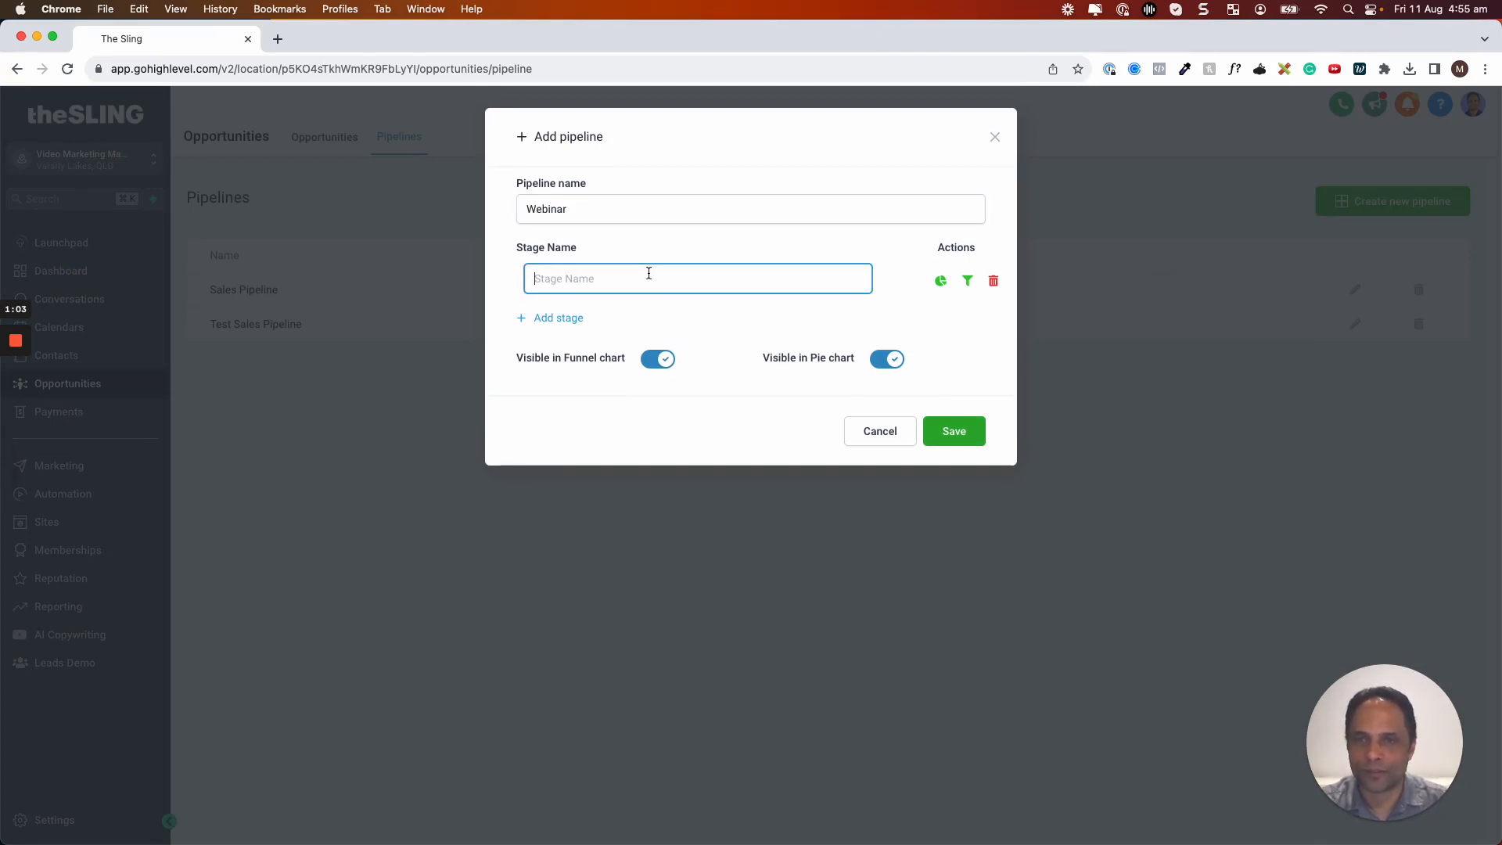
type("Lead")
key("BackSpace")
key("BackSpace")
key("BackSpace")
type("Regist")
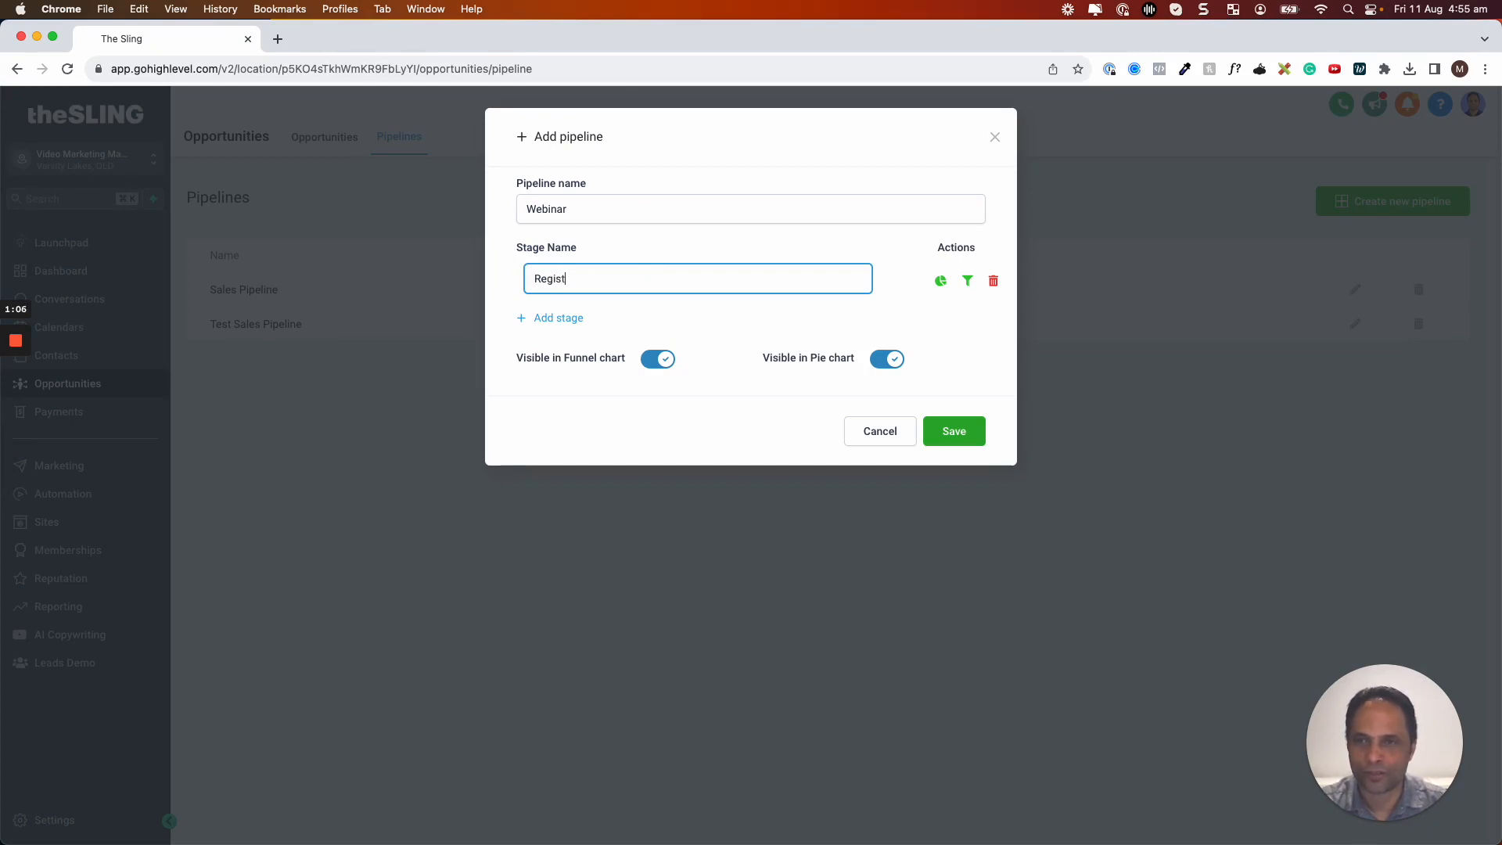
type("ration")
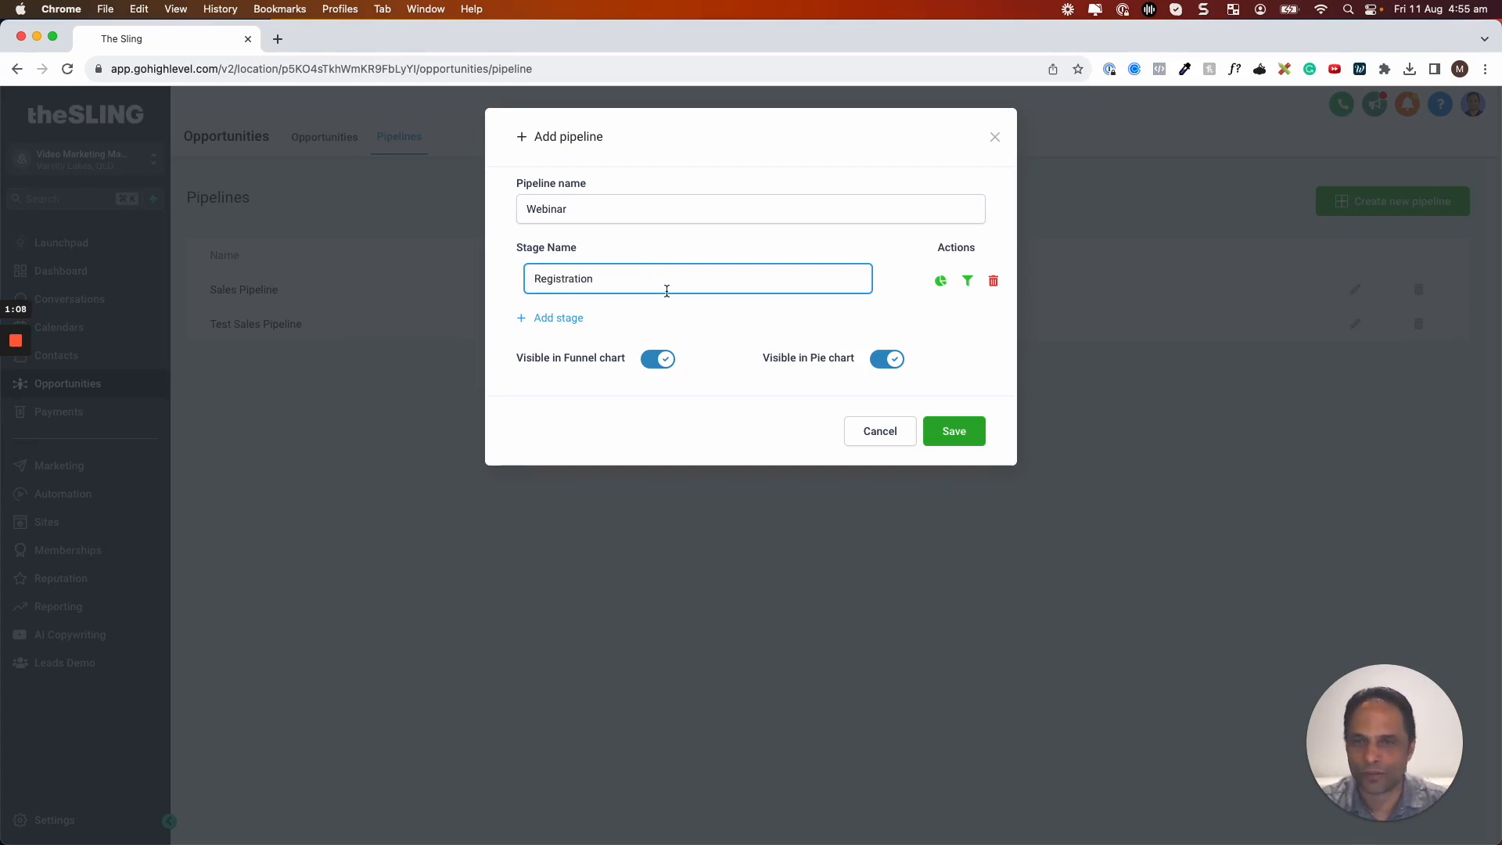
Add stages Showed Up, Missed Webinar and Strategy Call Booked, correcting the typos
left_click(572, 317)
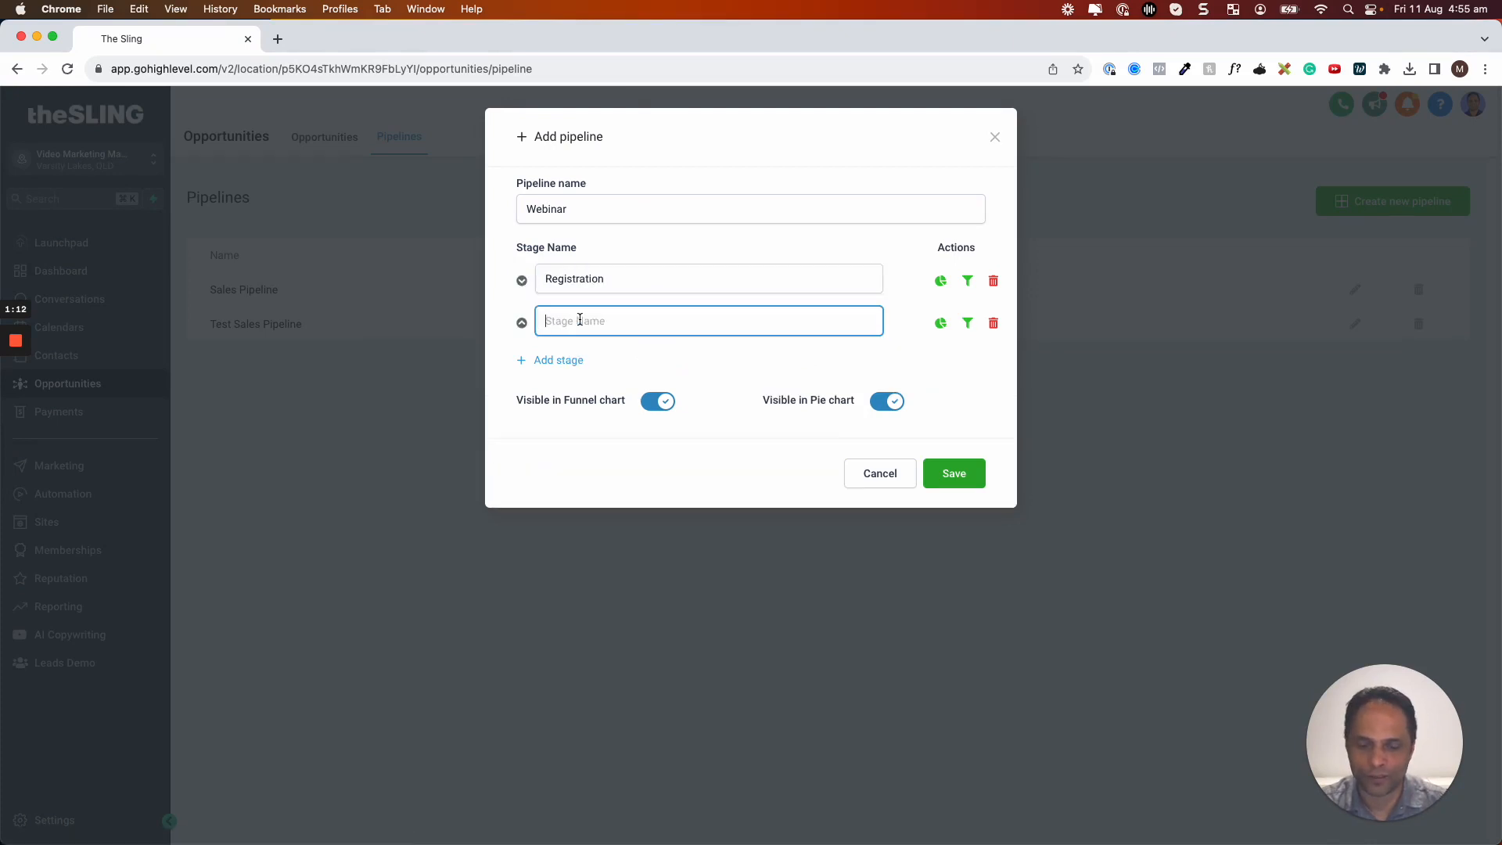
type("Showed Up")
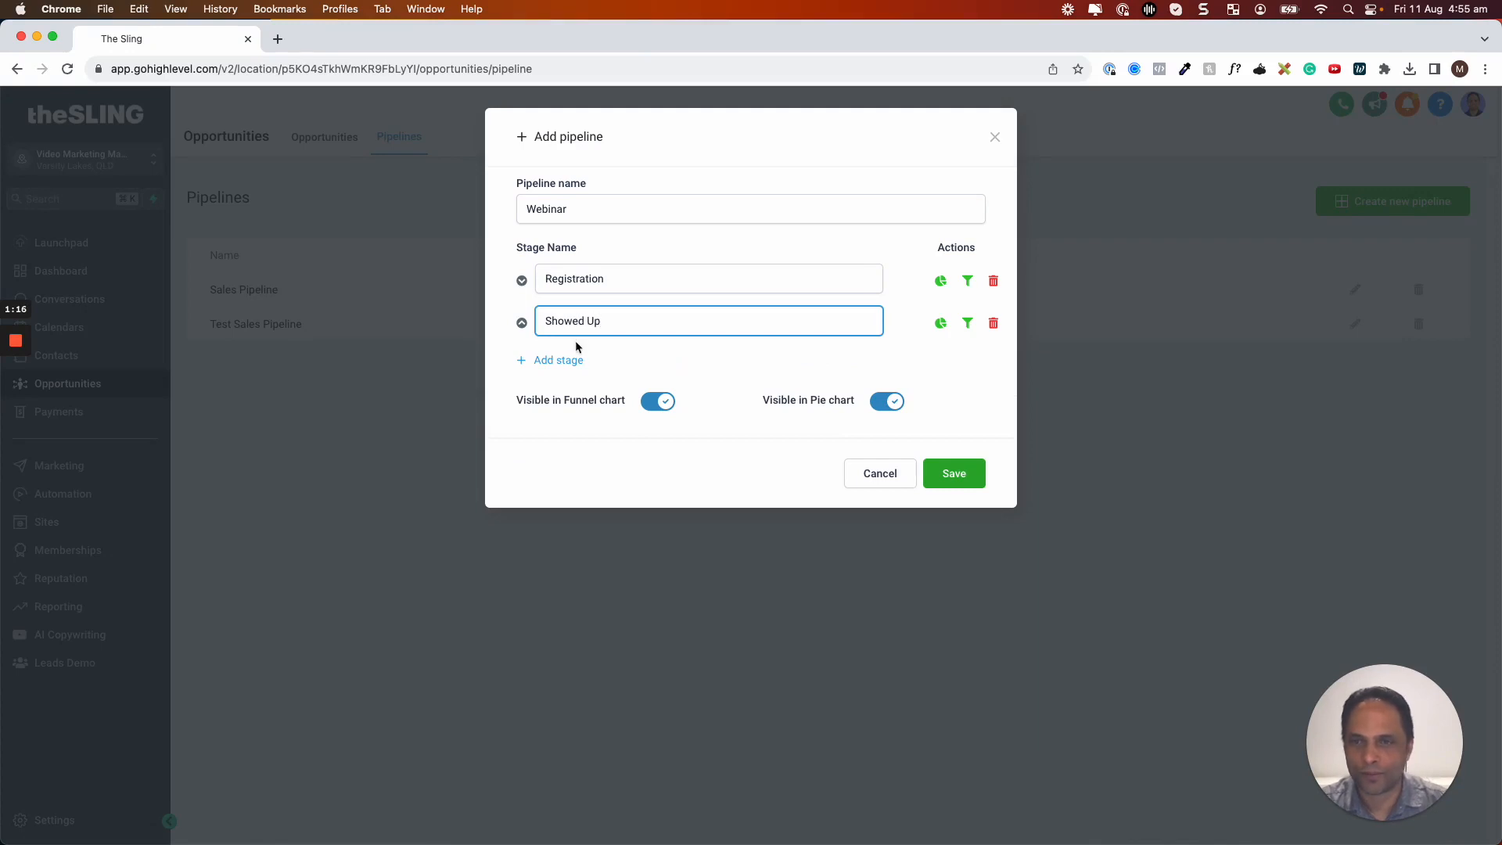
left_click(576, 358)
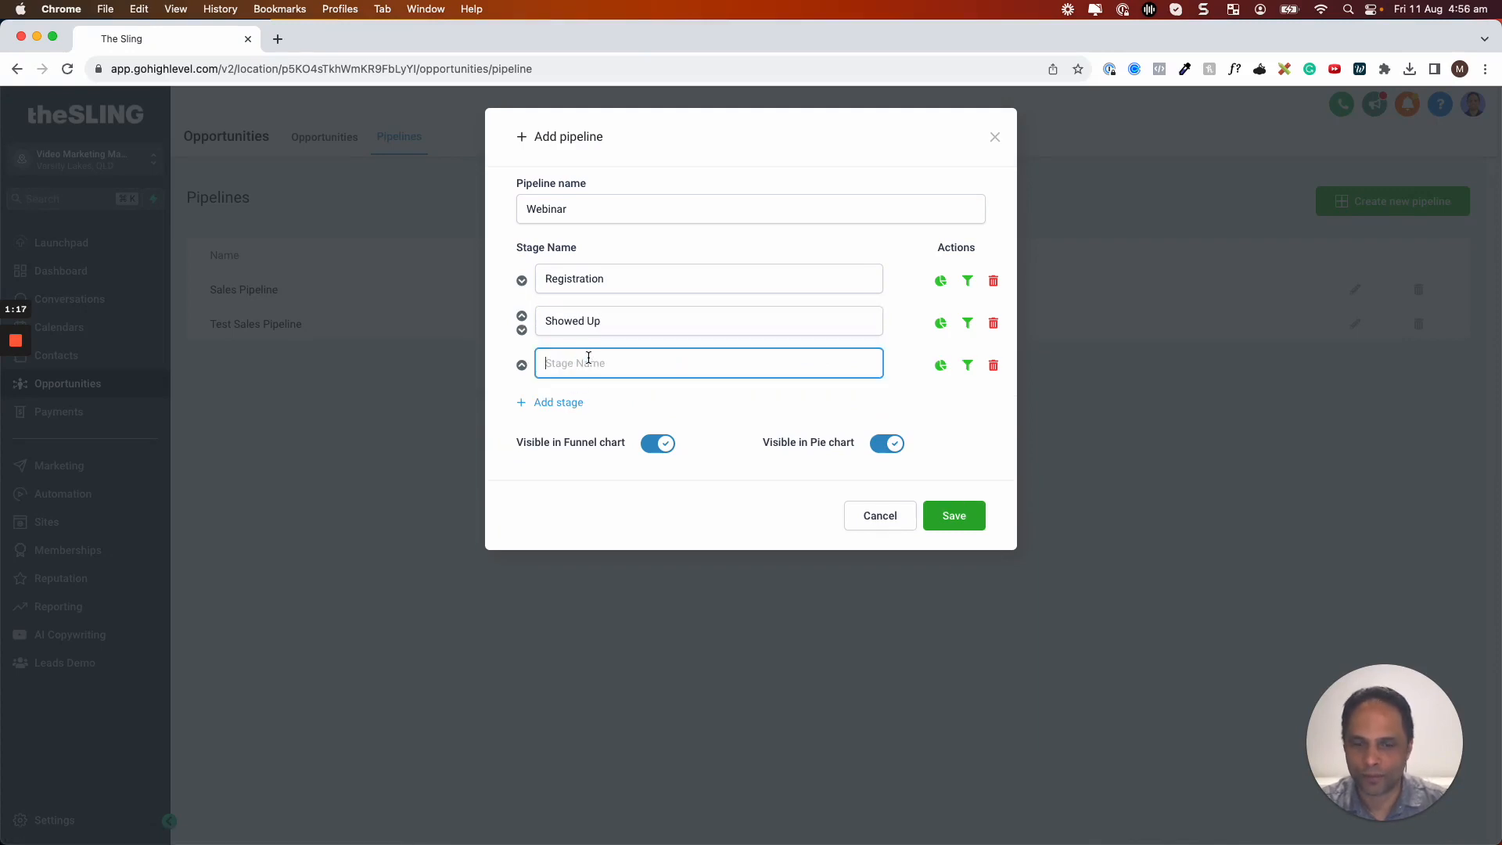
type("Missed Webinar")
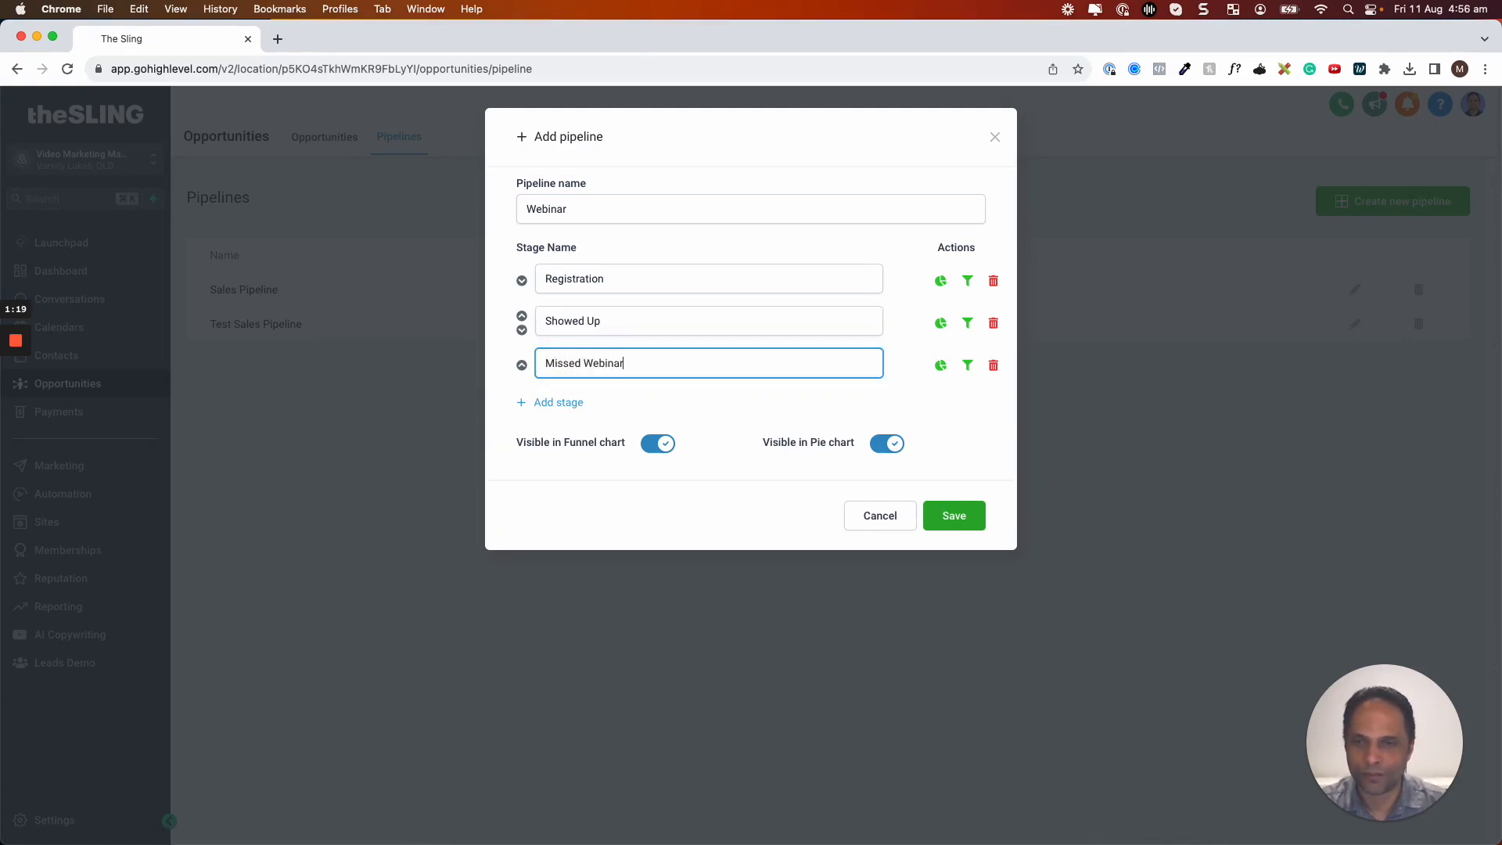
left_click(582, 402)
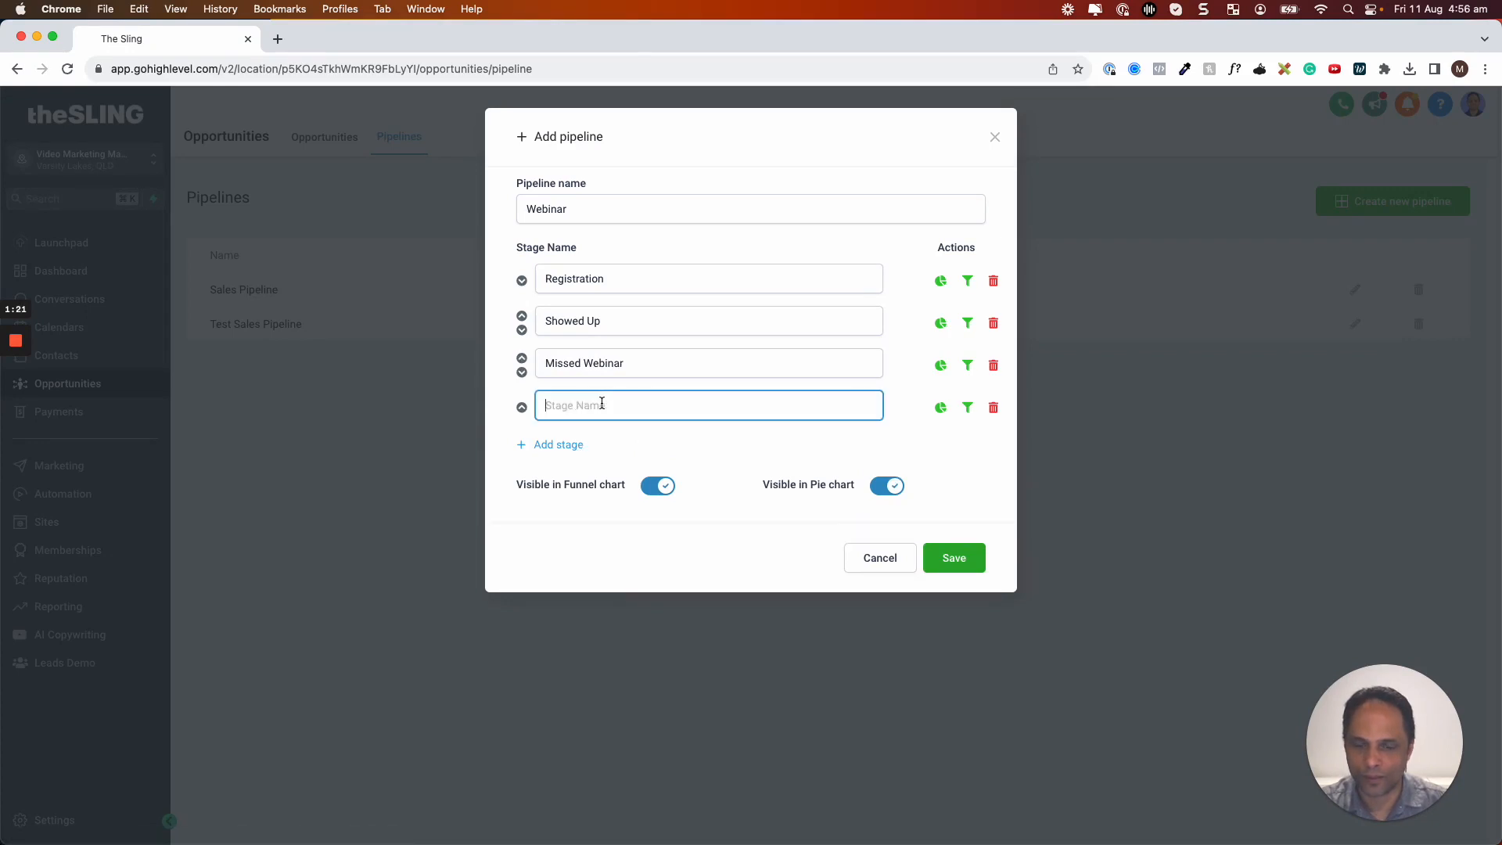
type("Stategy call Booked")
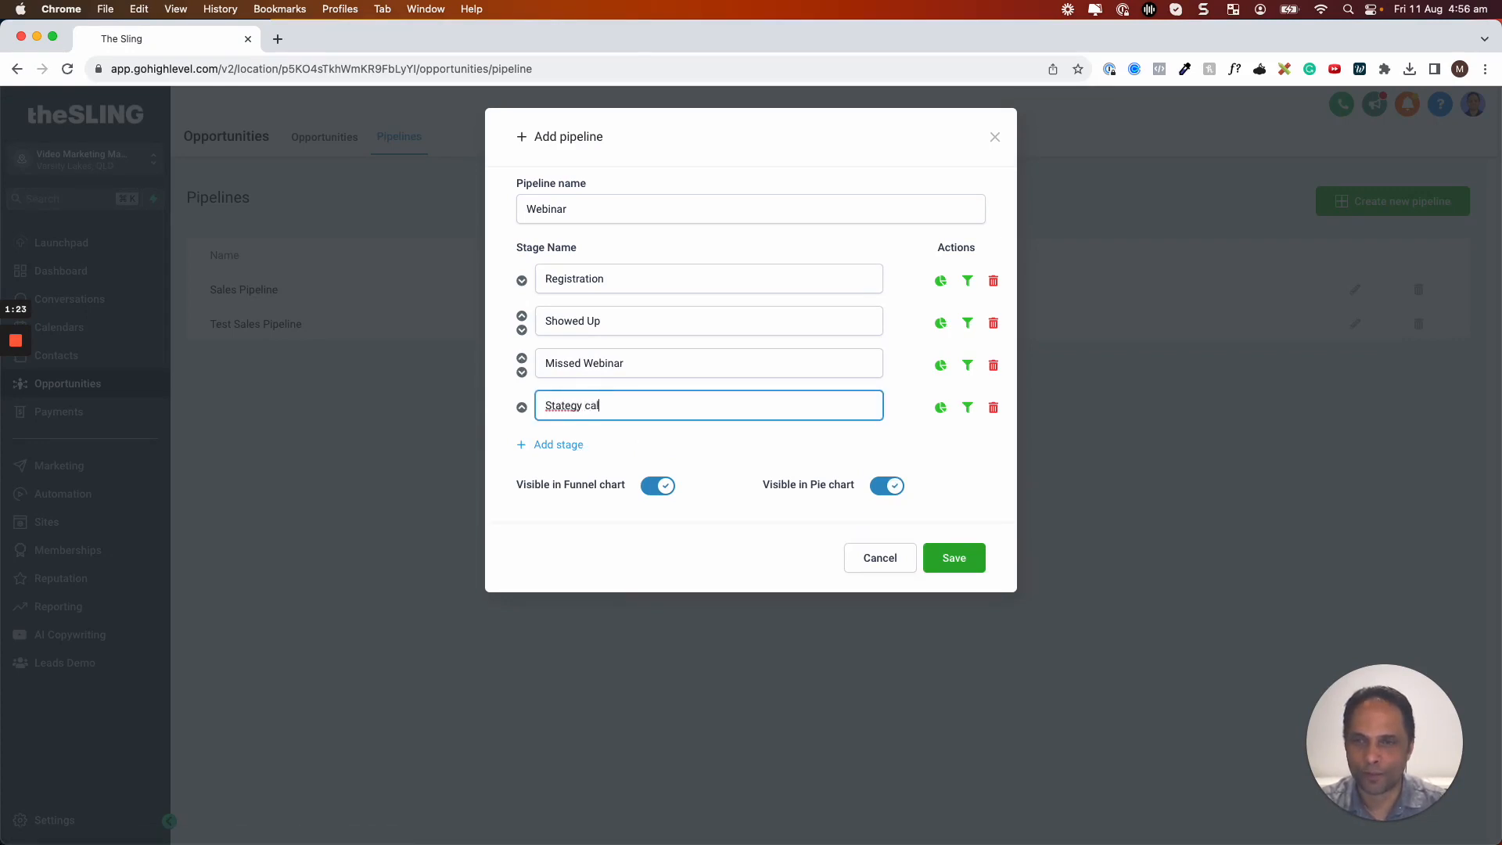
left_click(591, 407)
key("BackSpace")
type("C")
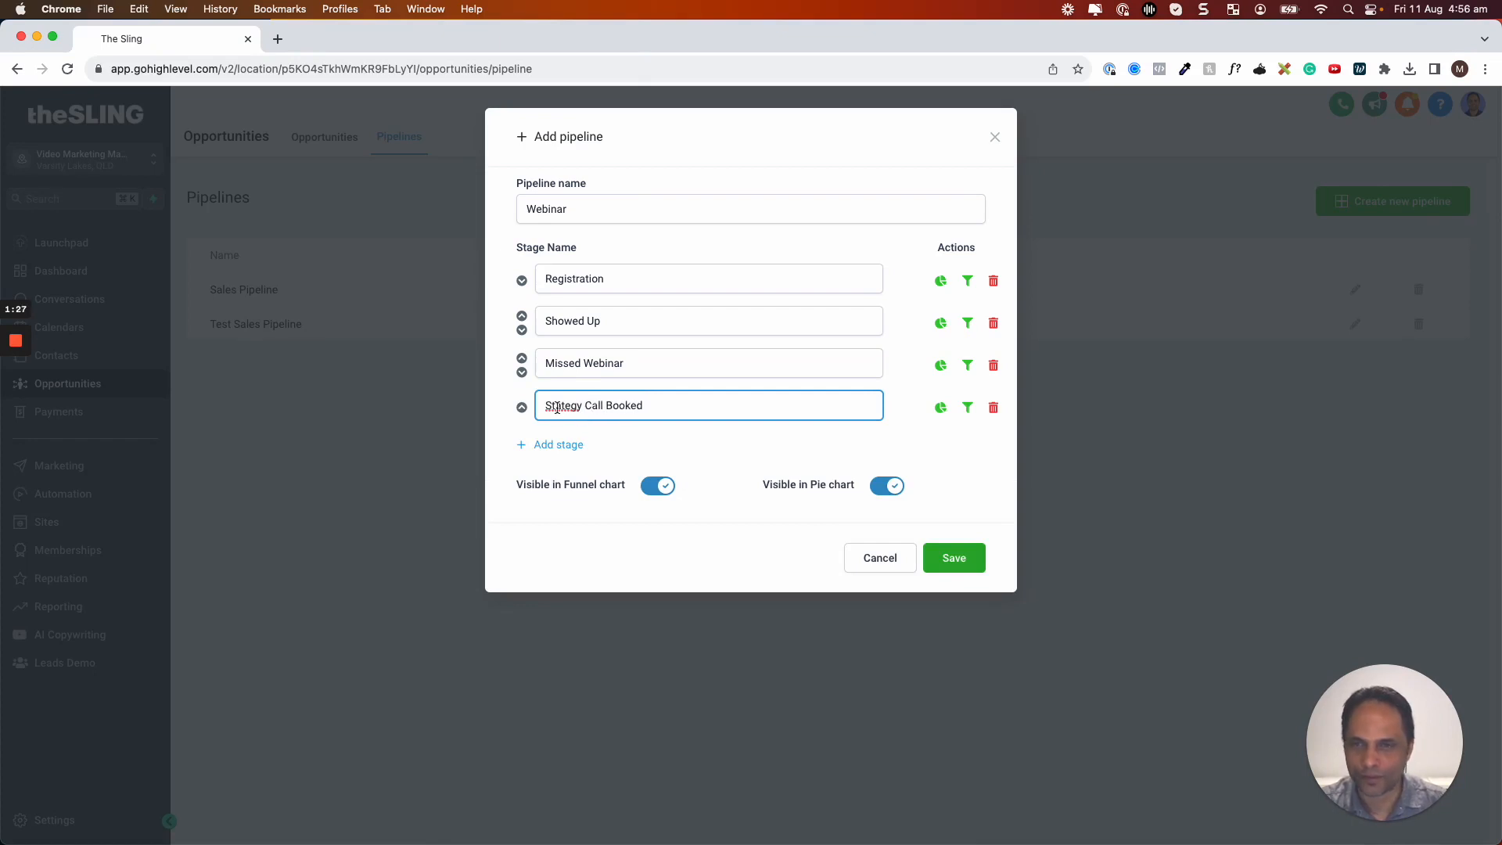
left_click(556, 406)
type("r")
Add the Strategy Call Missed and Proposal Sent stages
left_click(548, 444)
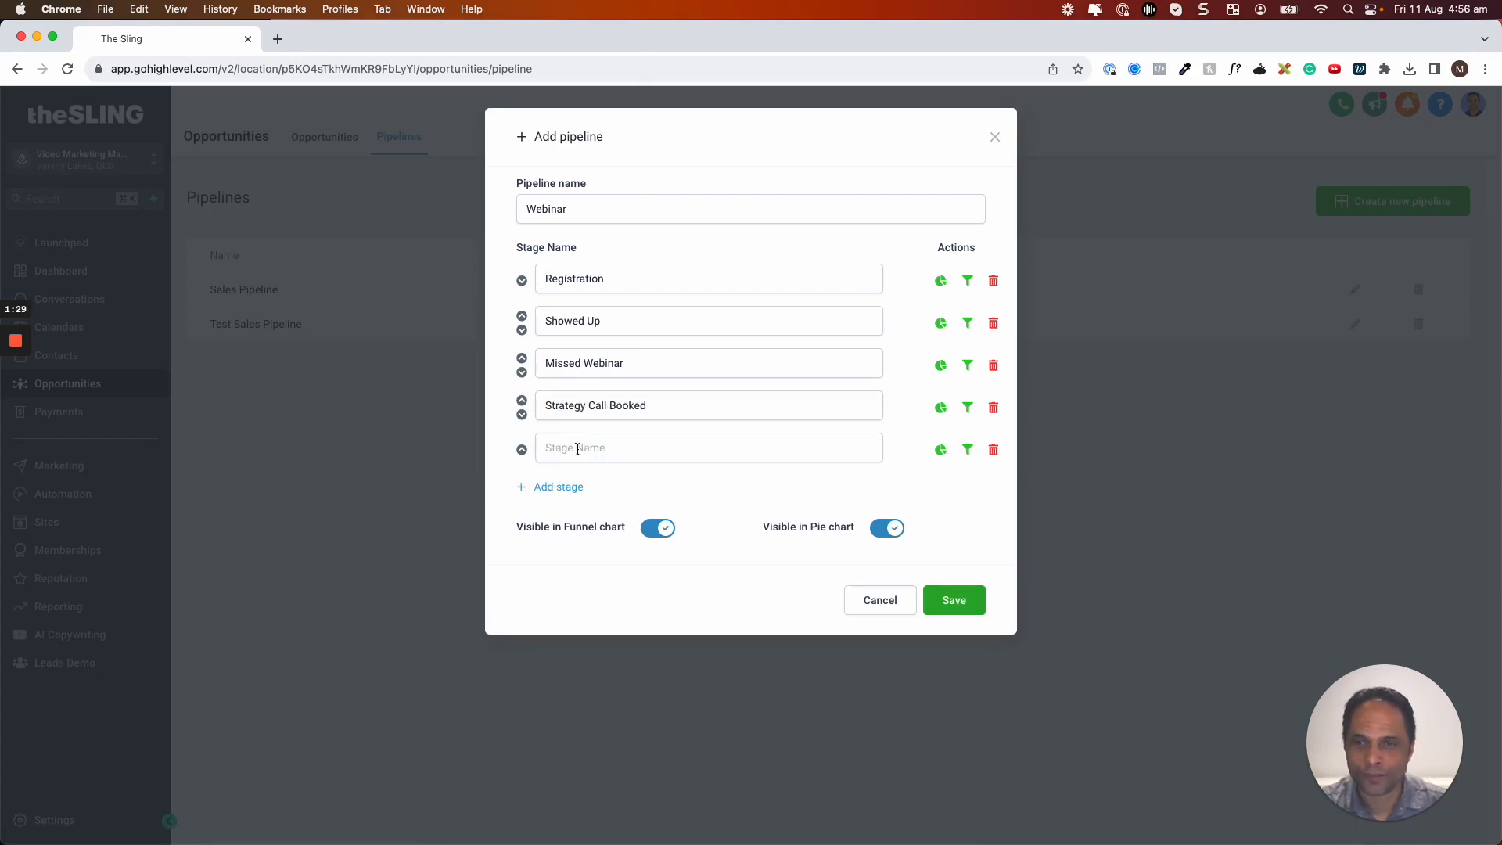
left_click(578, 448)
type("Strategy Call Missed")
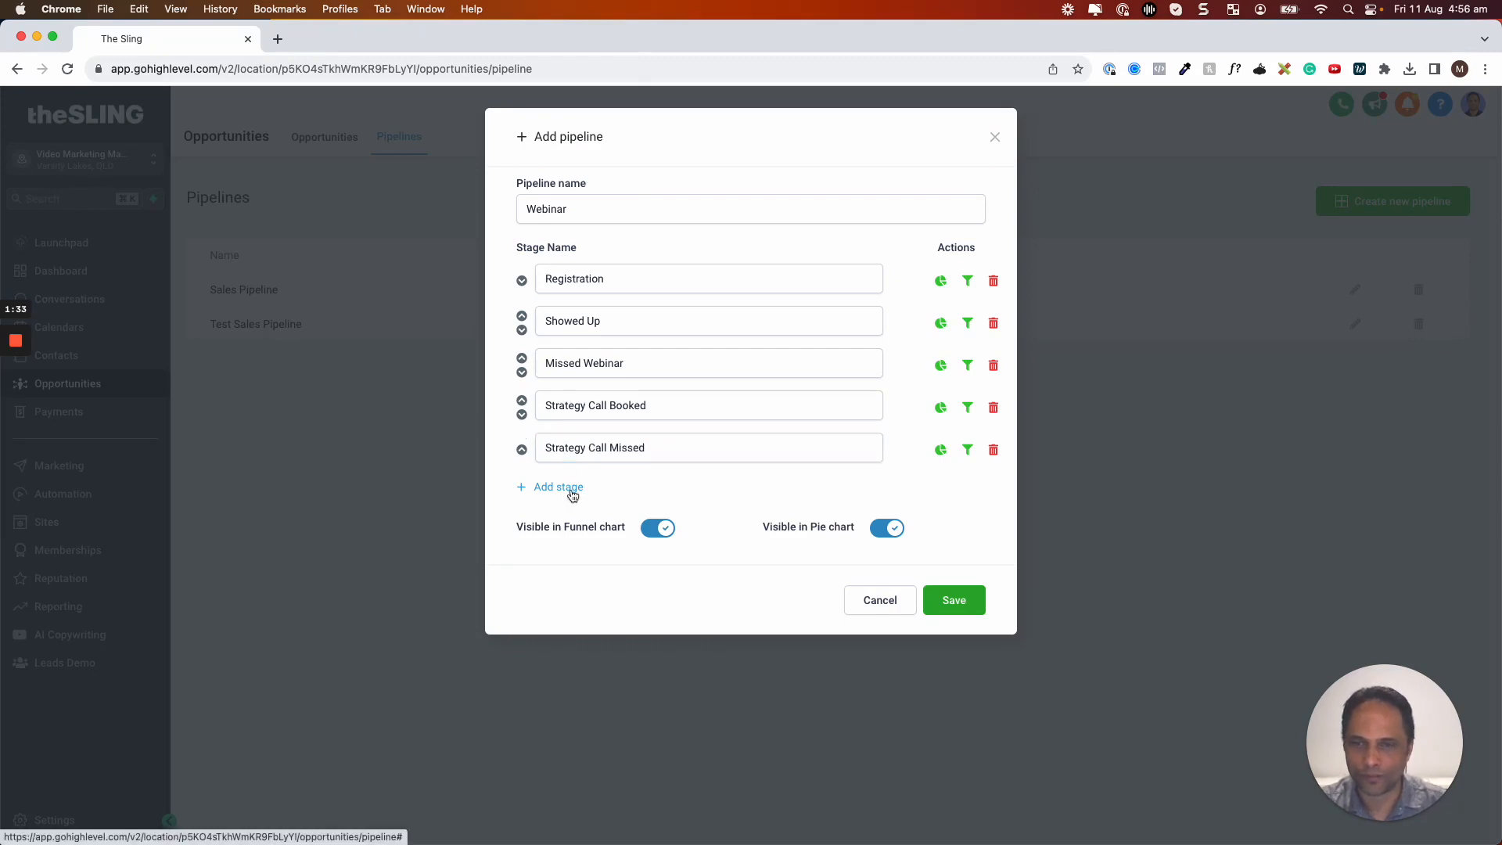
left_click(568, 492)
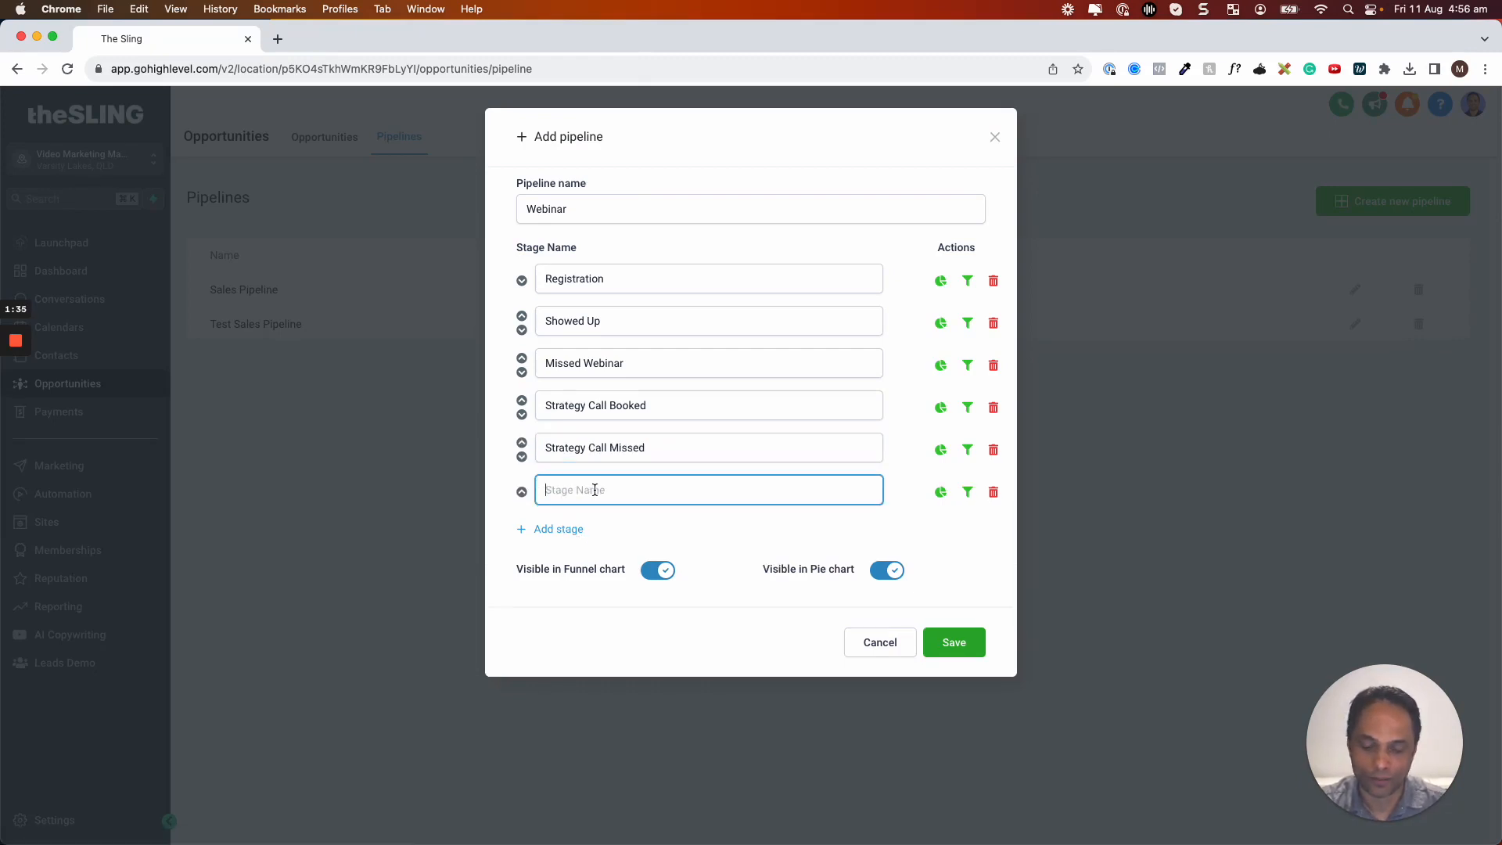
type("Proposal Sent")
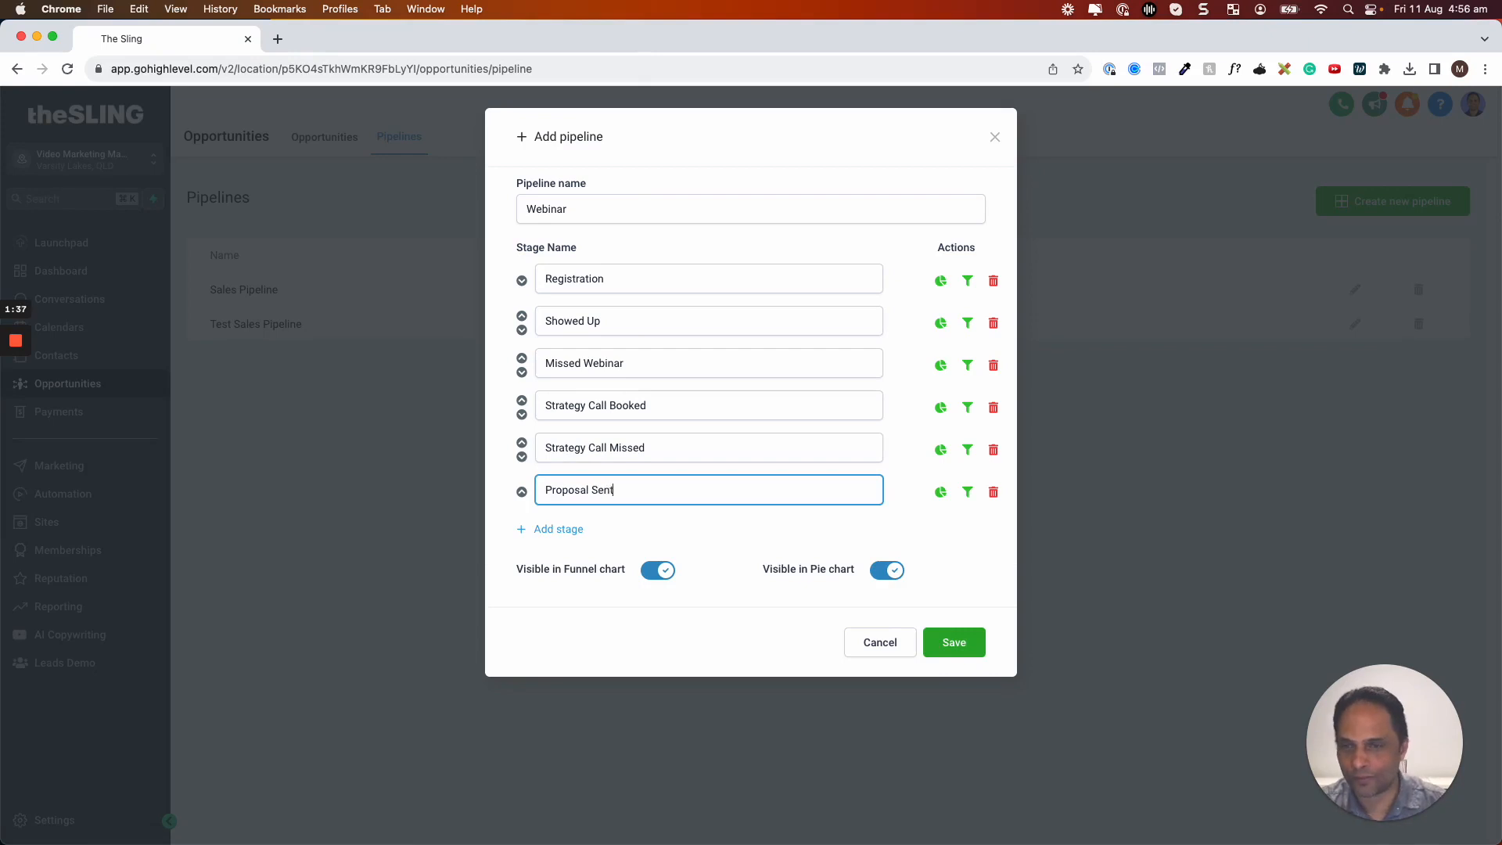
Add the Post Webinar Call 1 and Post Webinar Call 2 stages, and begin moving Call 1 up
left_click(548, 529)
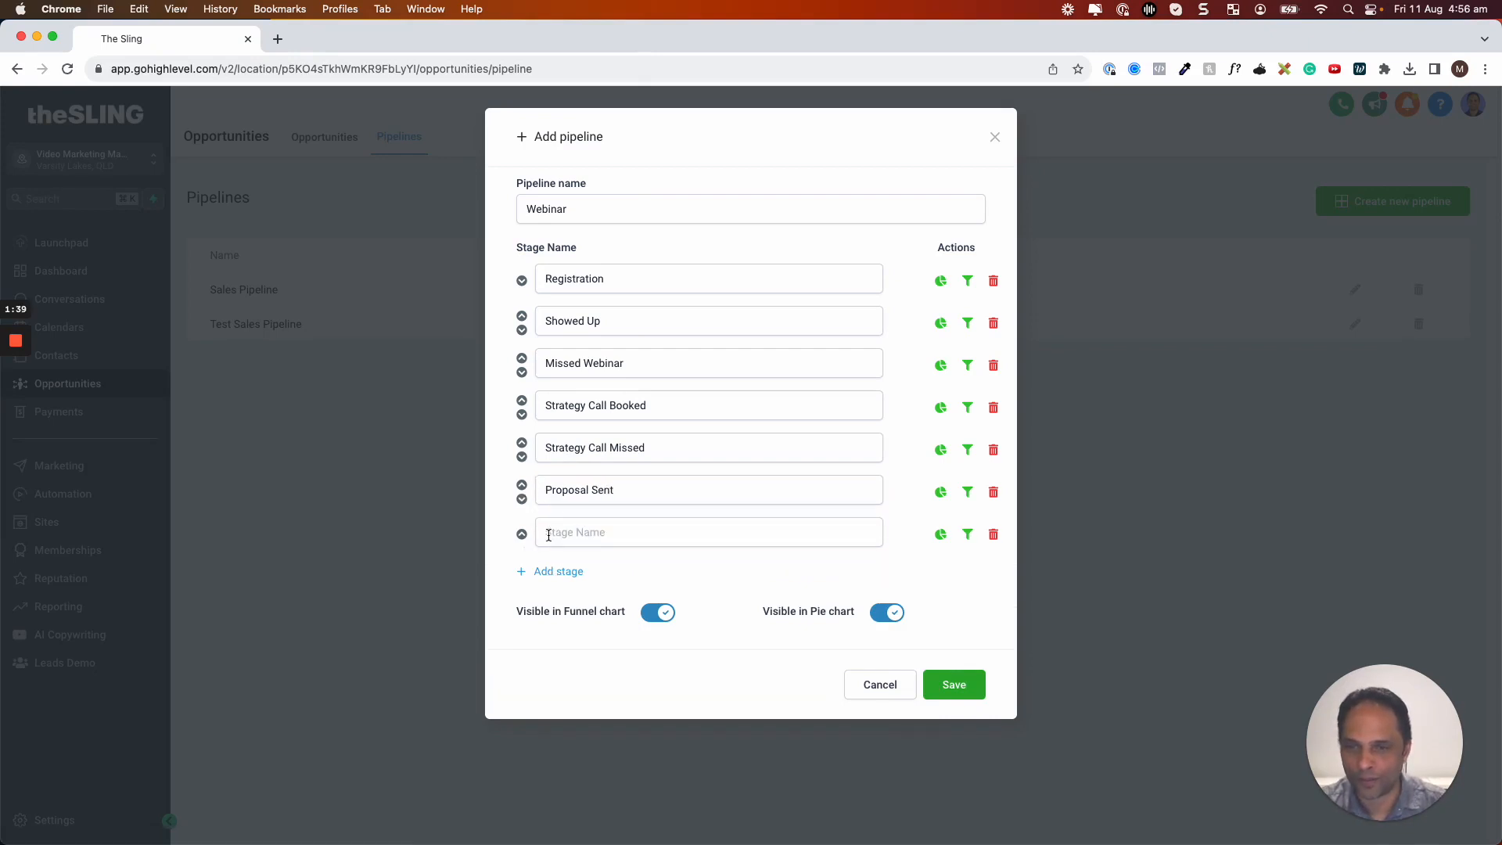
left_click(548, 535)
type("CAlle")
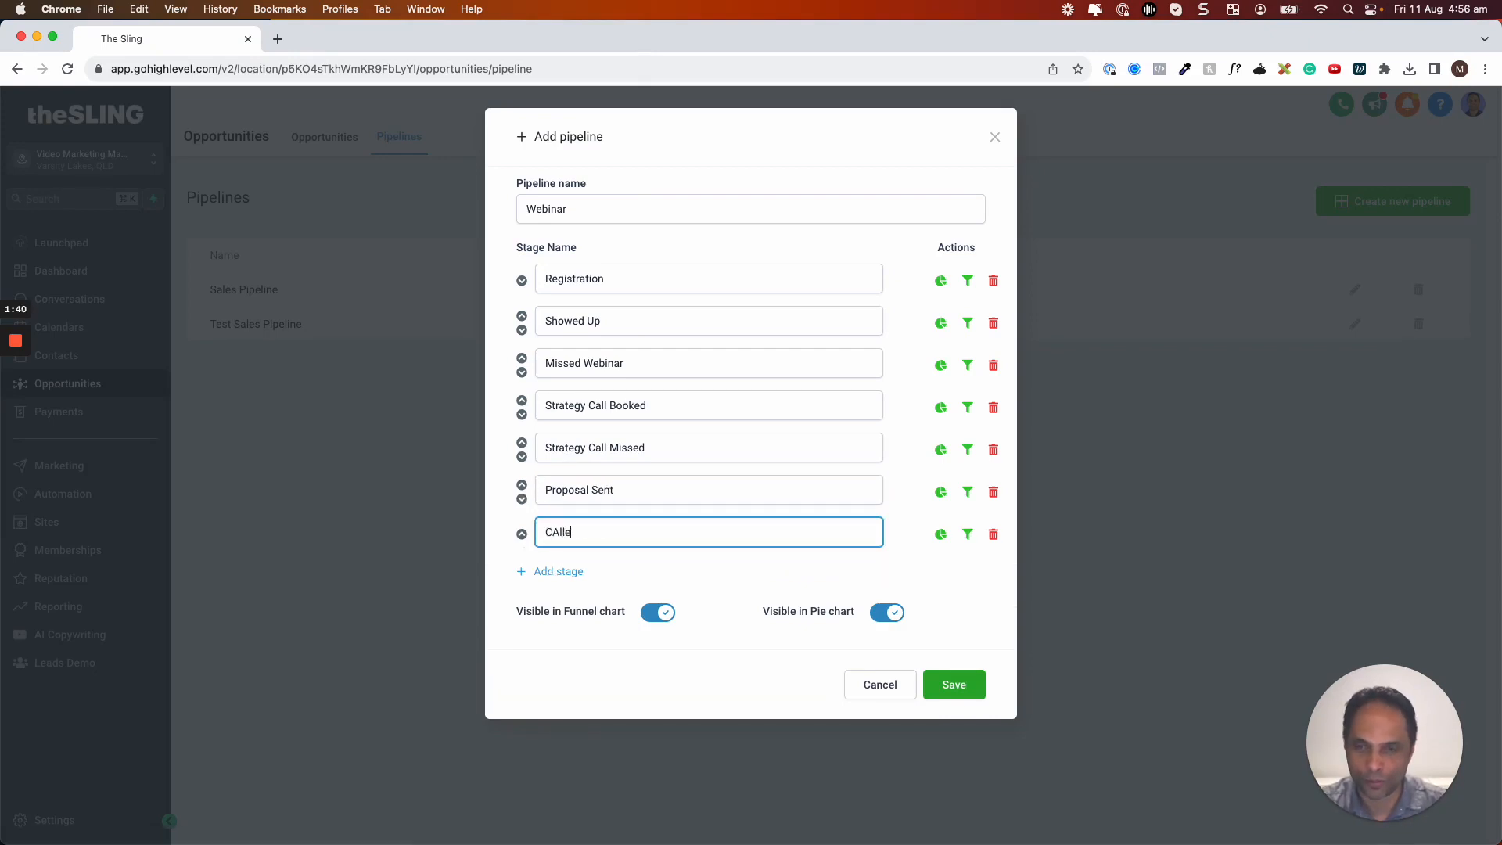
key("BackSpace")
type("Post Webinar Call 1")
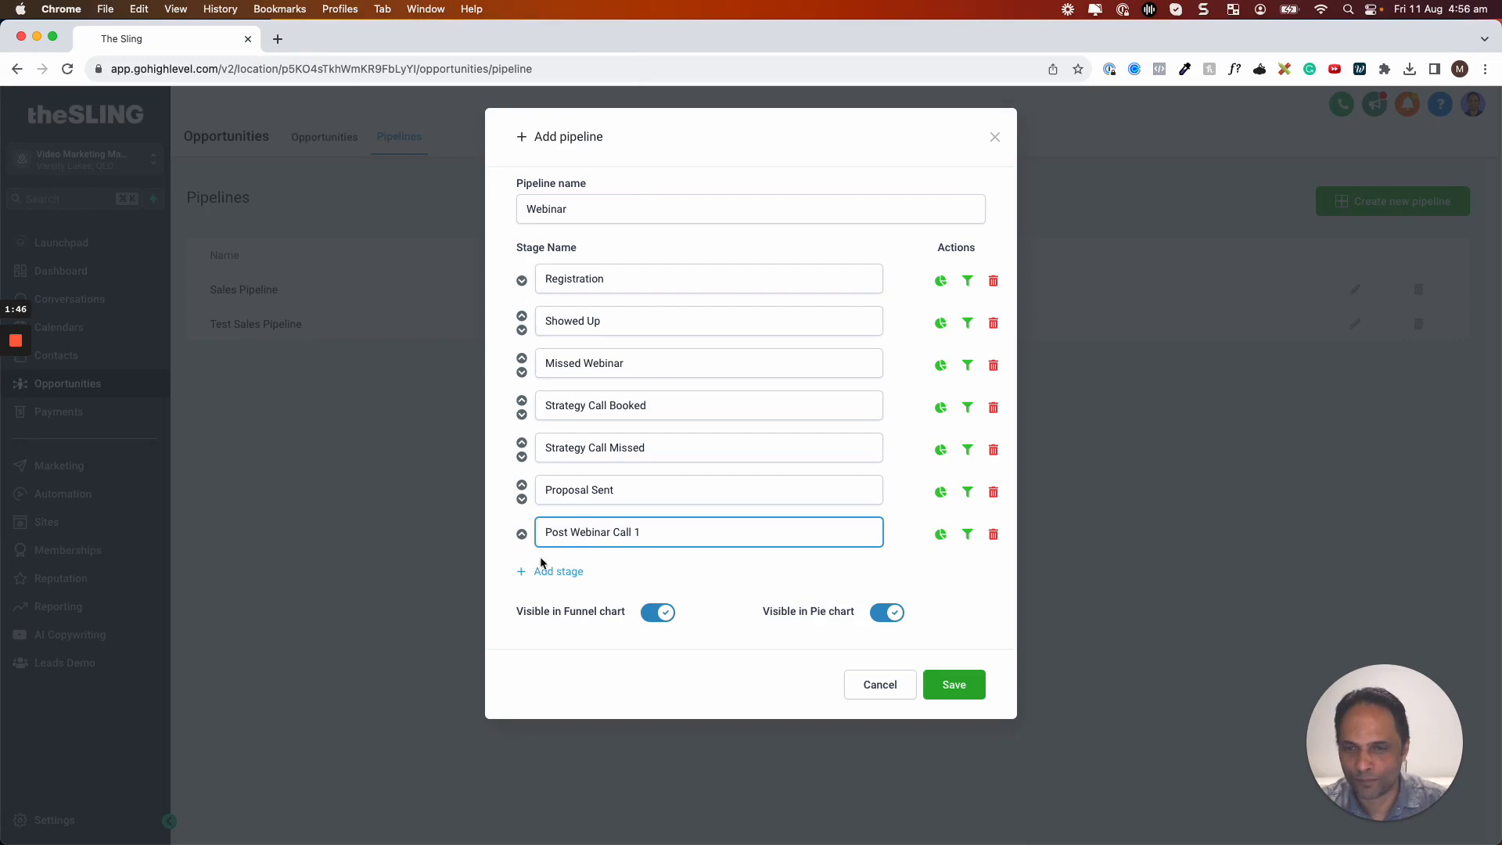
left_click(552, 570)
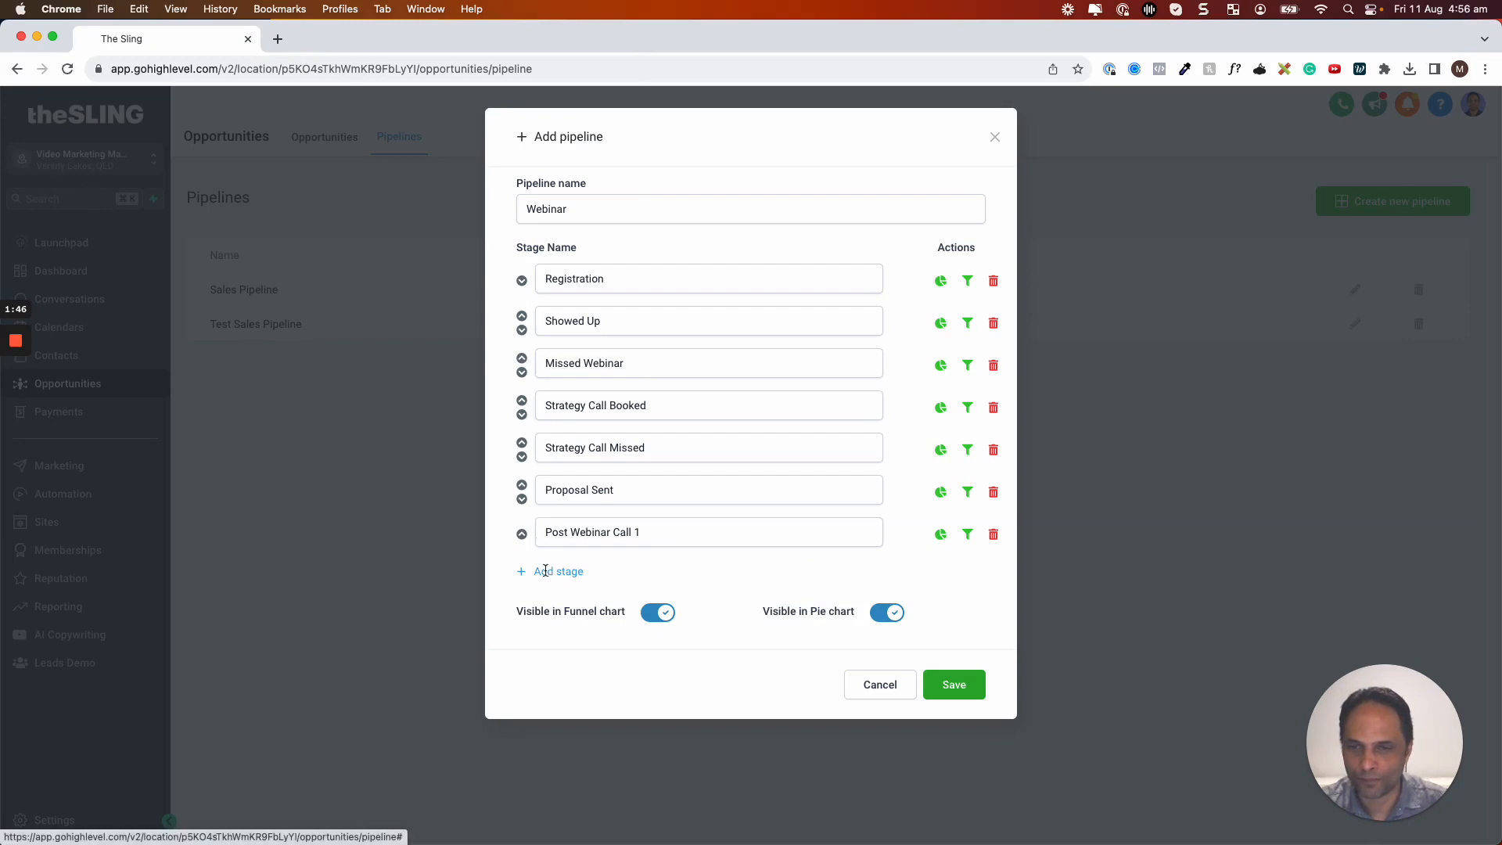
left_click(563, 574)
type("Post Webinar Call 2")
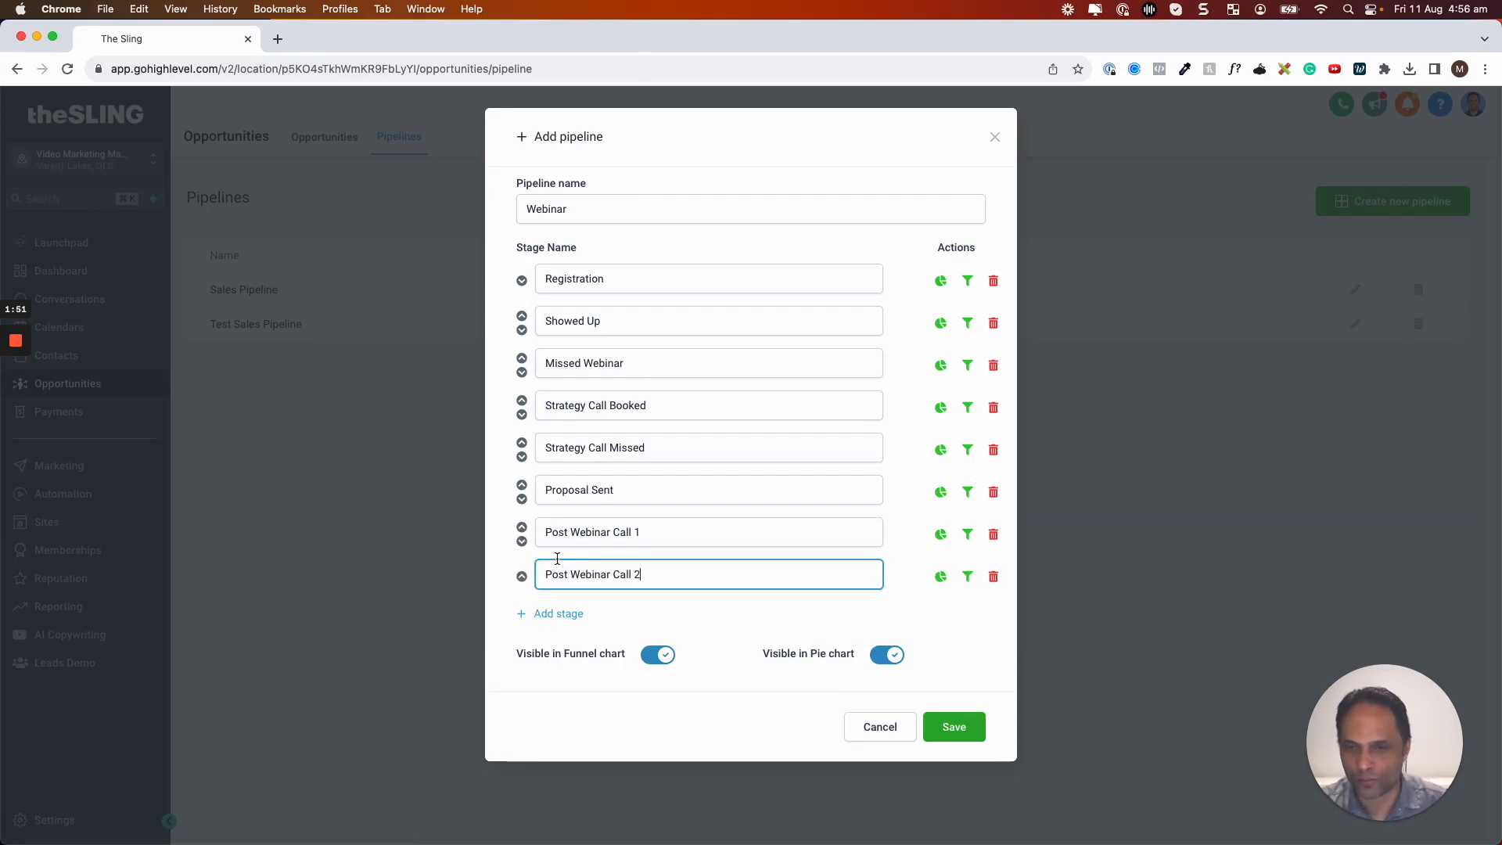
left_click(522, 527)
Move Post Webinar Call 1 and 2 up to follow Missed Webinar, then save the Webinar pipeline
left_click(522, 486)
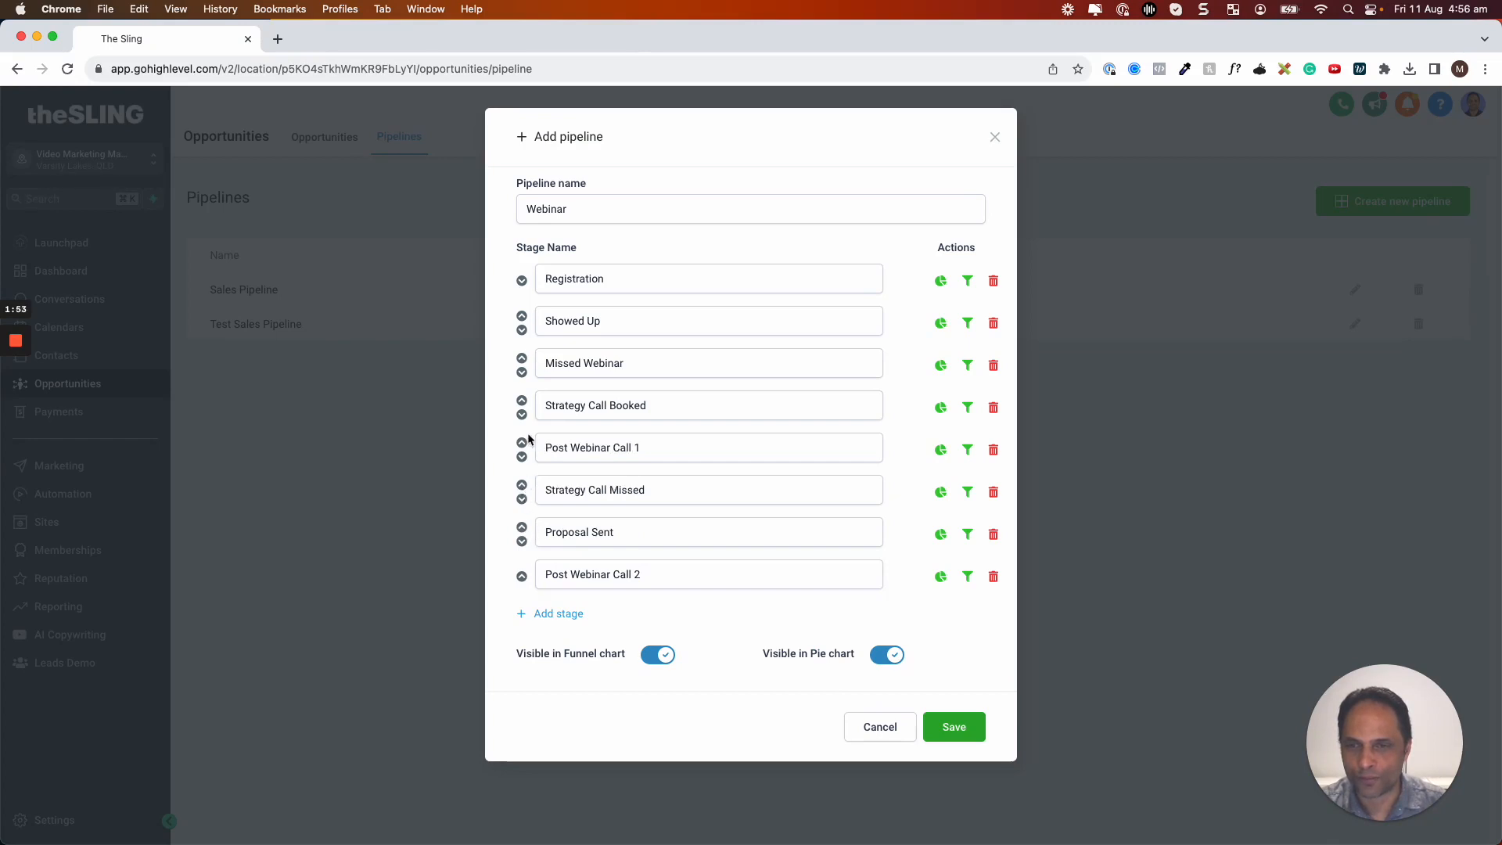
left_click(522, 443)
left_click(522, 401)
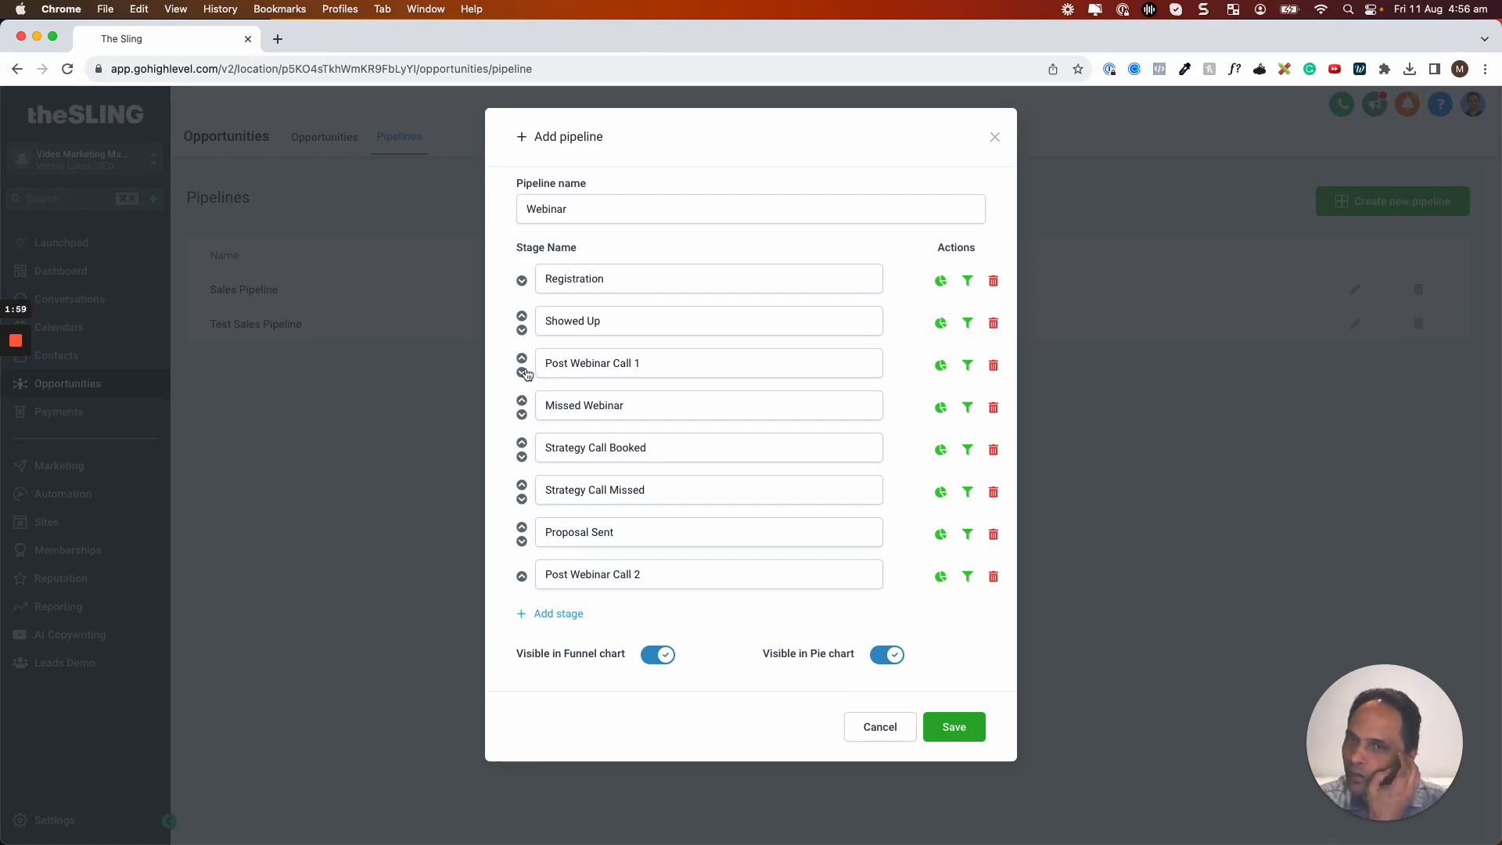
left_click(522, 373)
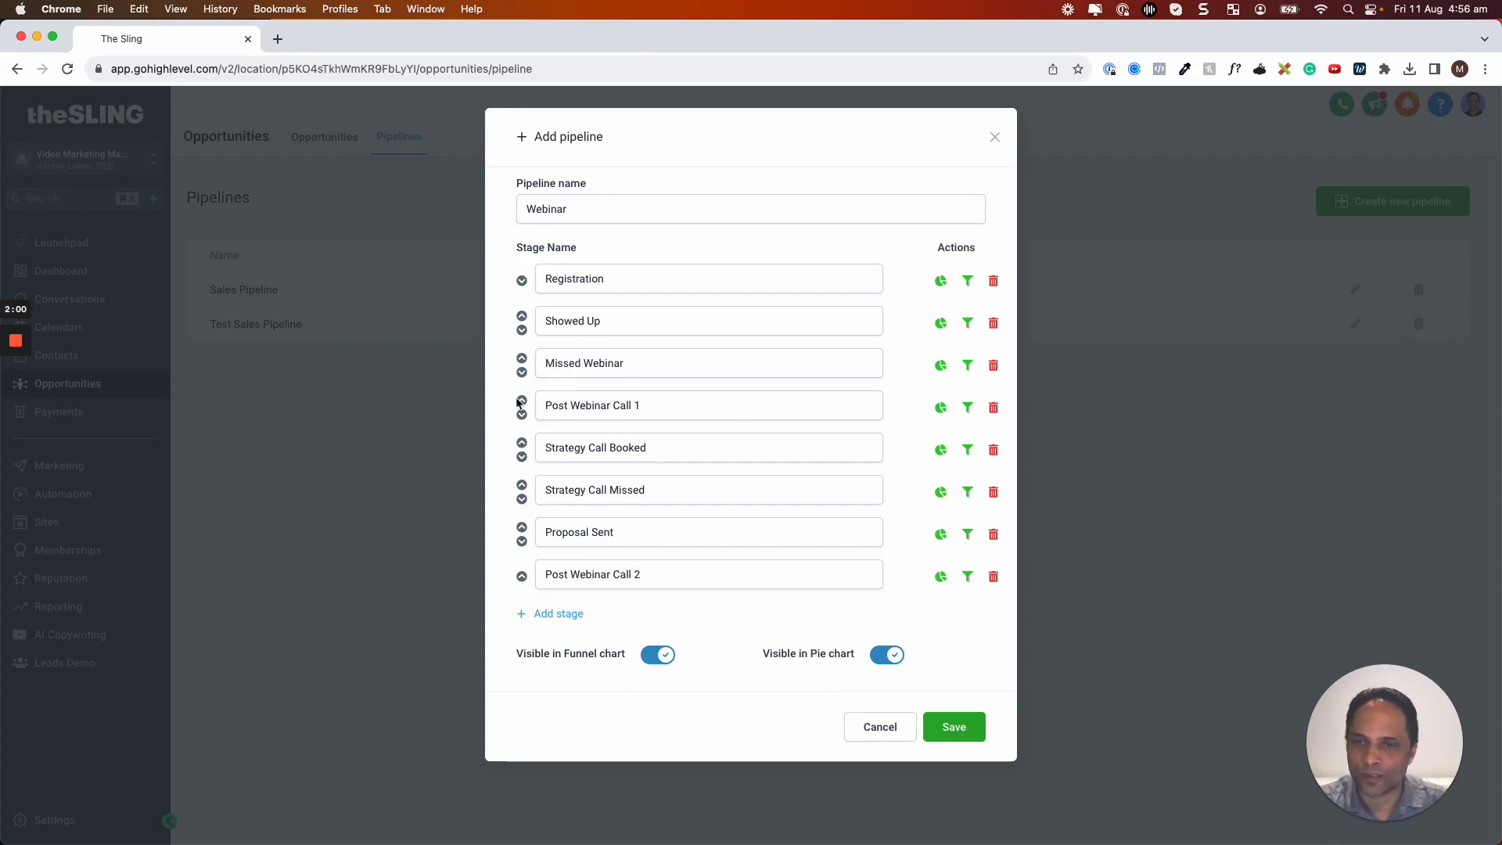
left_click(522, 576)
left_click(522, 528)
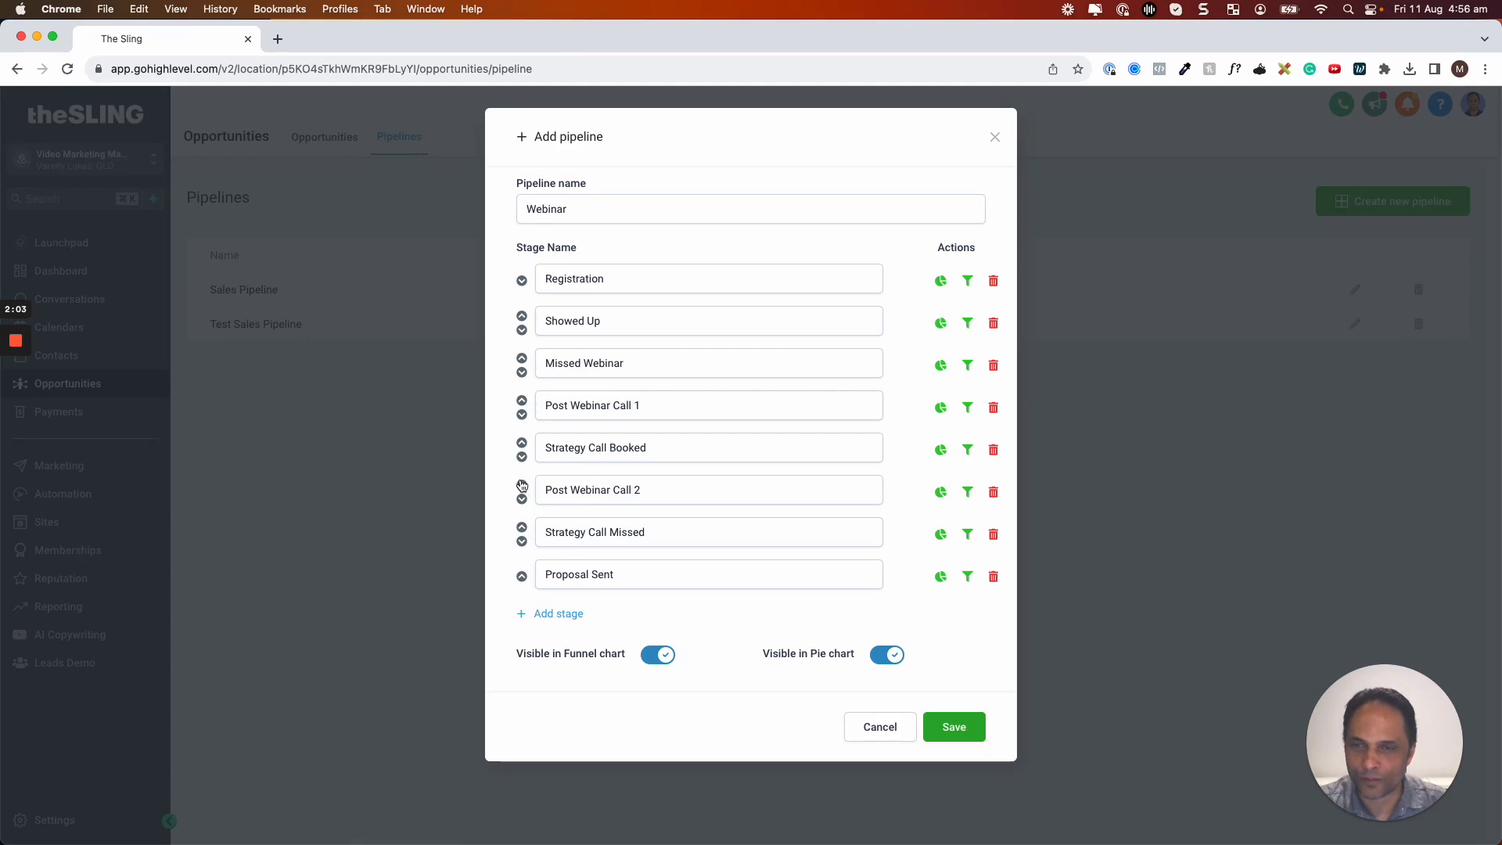
left_click(522, 485)
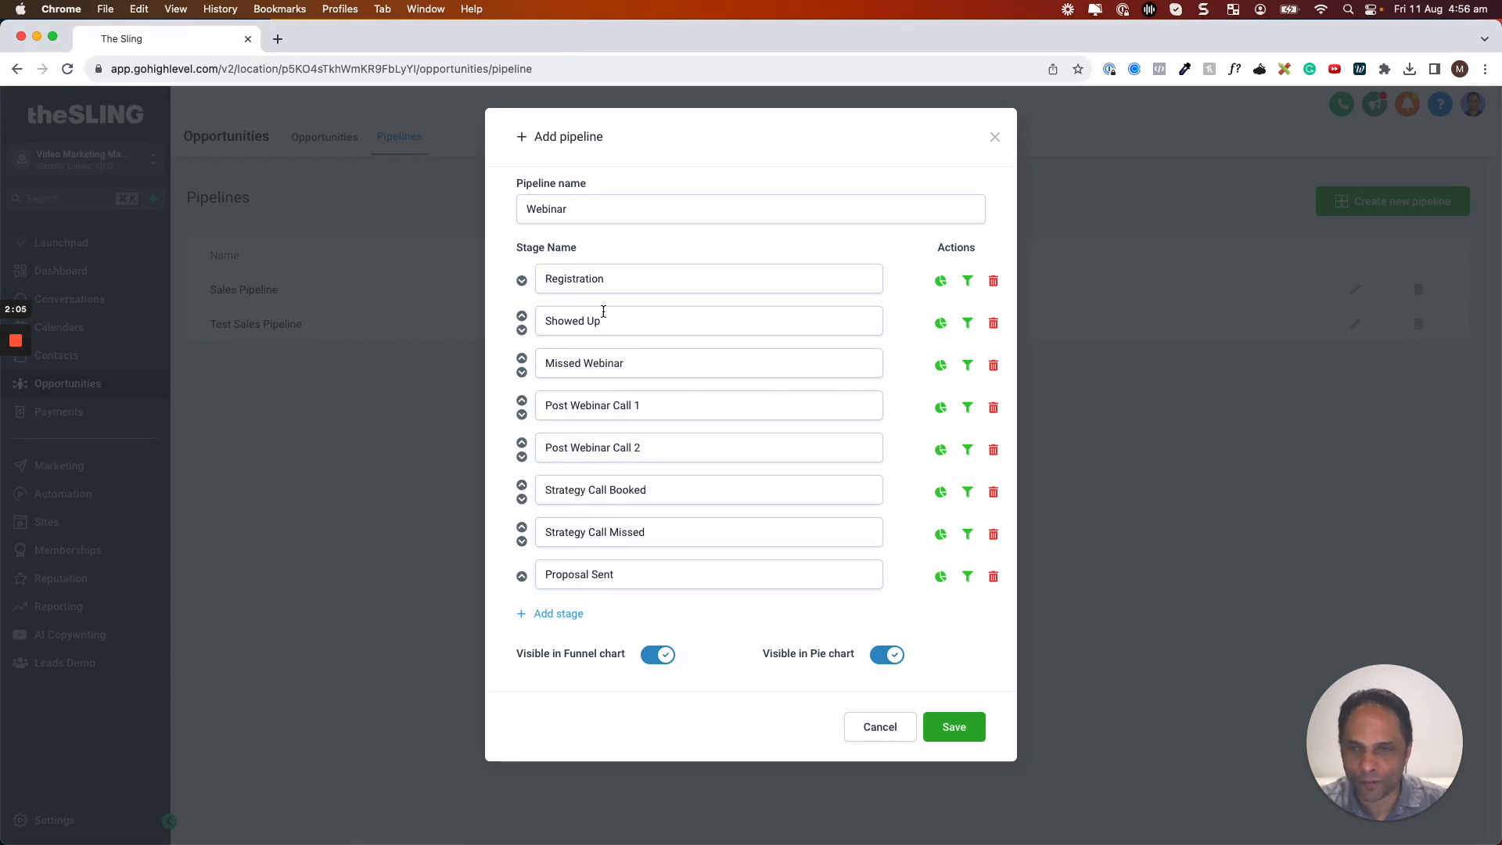
left_click(958, 727)
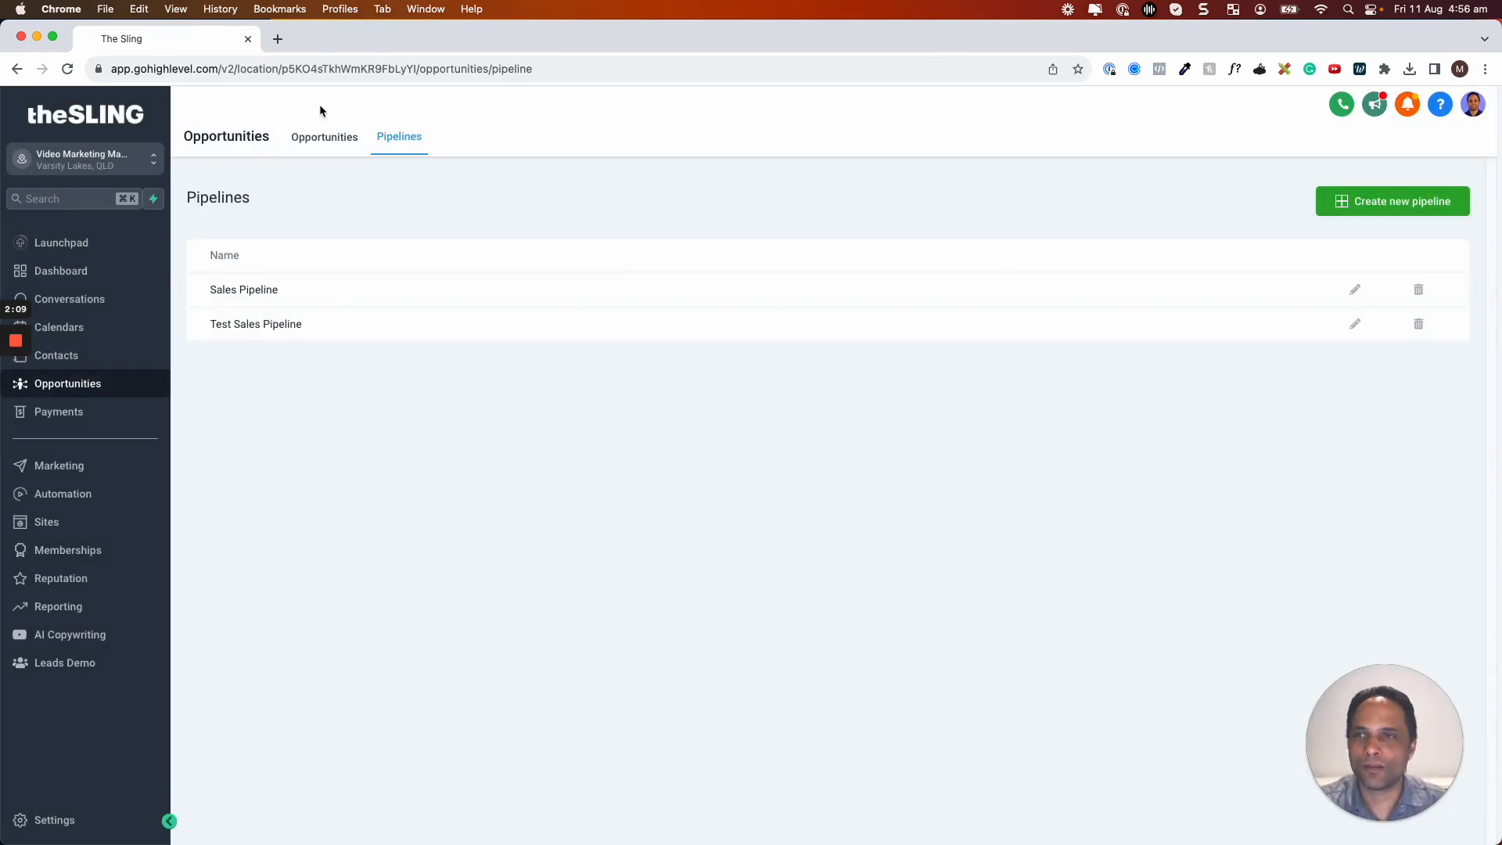
Return to the Opportunities board and switch it to the Webinar pipeline
left_click(322, 139)
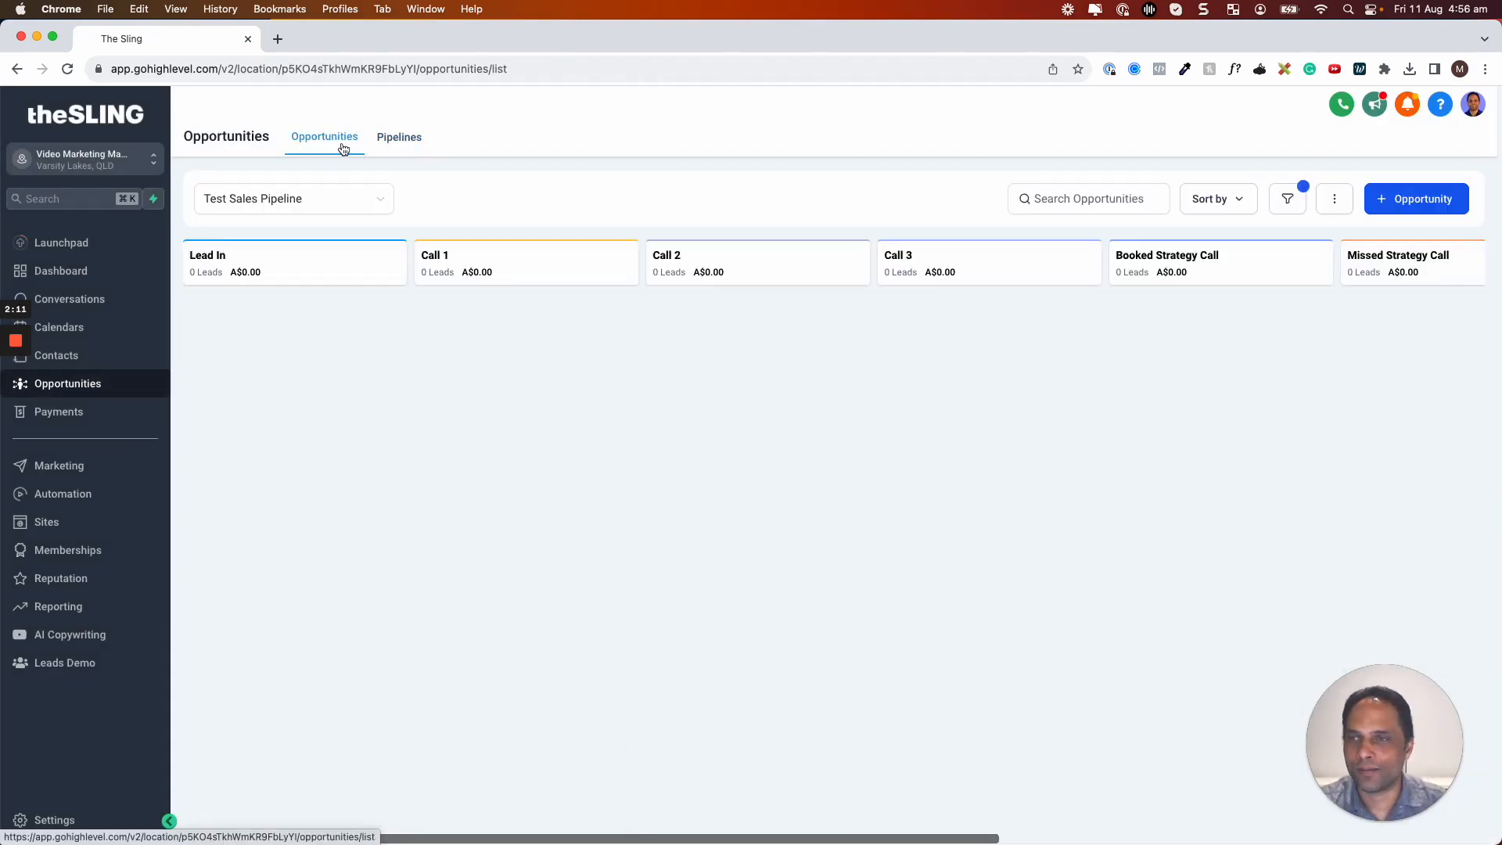
left_click(326, 211)
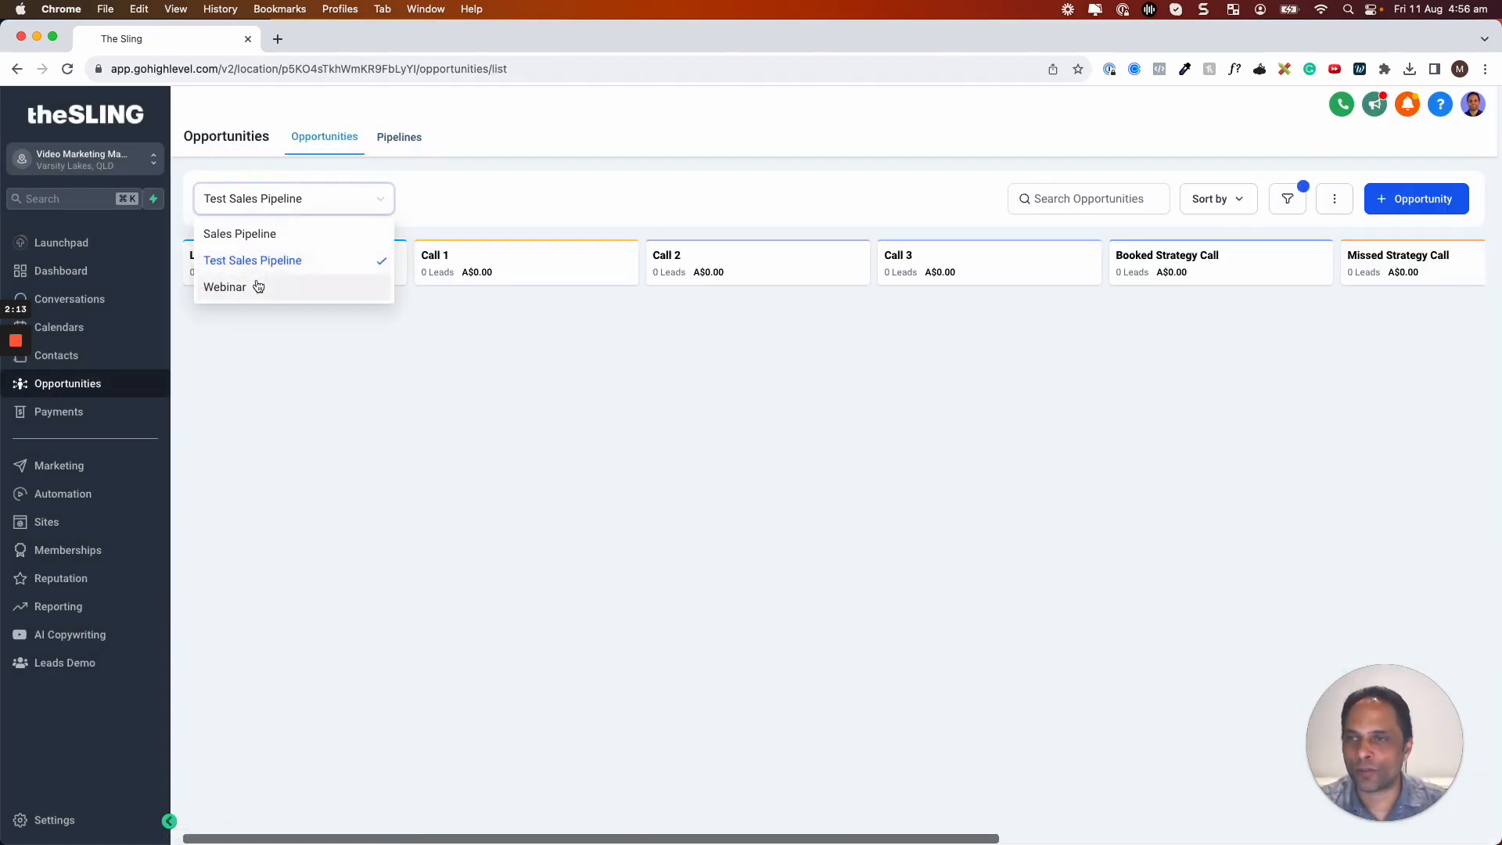
left_click(258, 284)
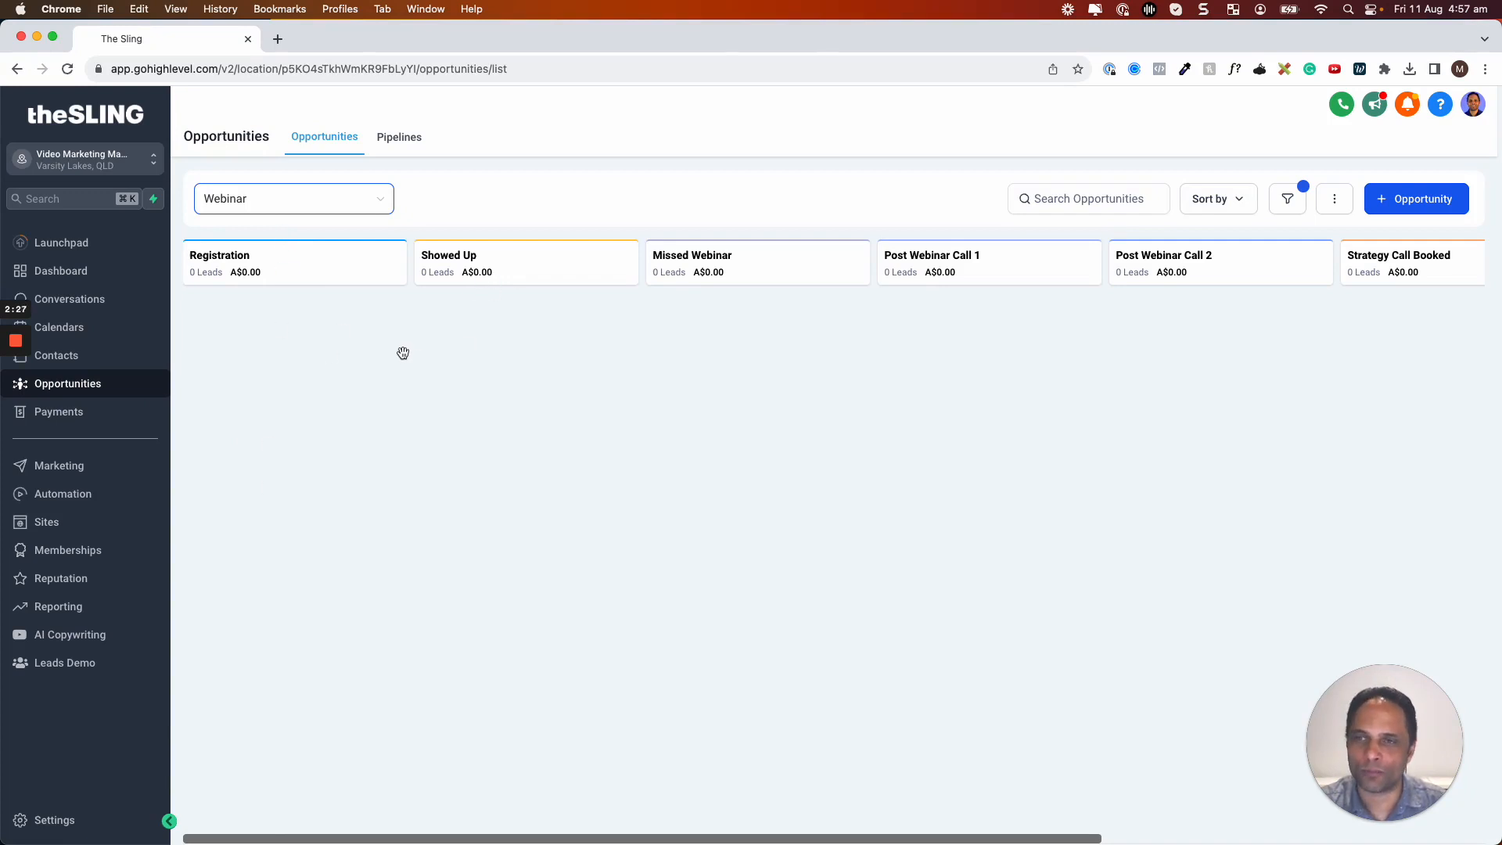
Create a Registration-stage opportunity linked to an existing contact found by name search
left_click(1401, 205)
left_click(653, 280)
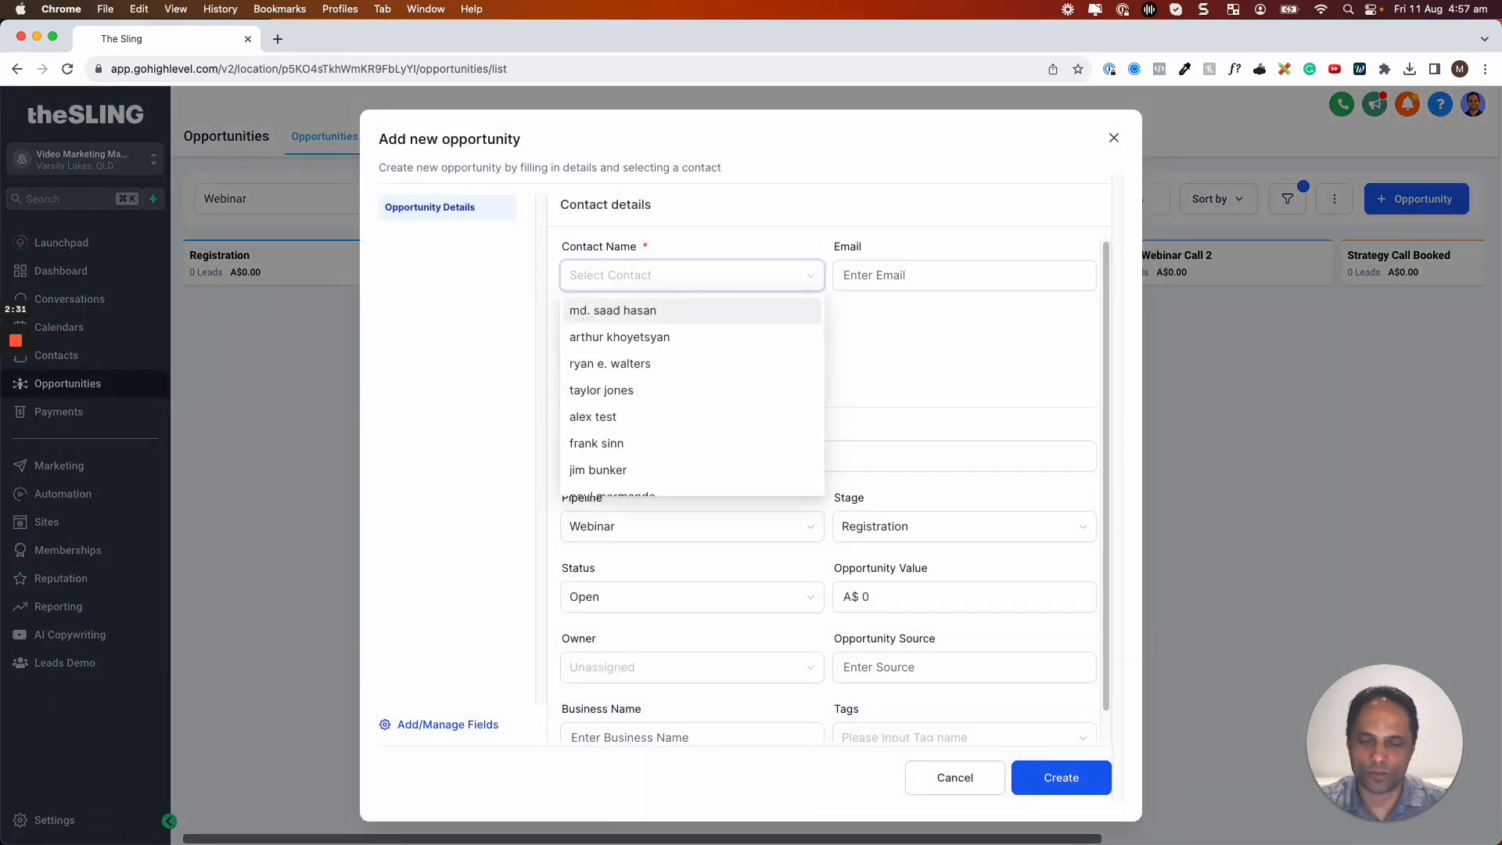
type("marlon")
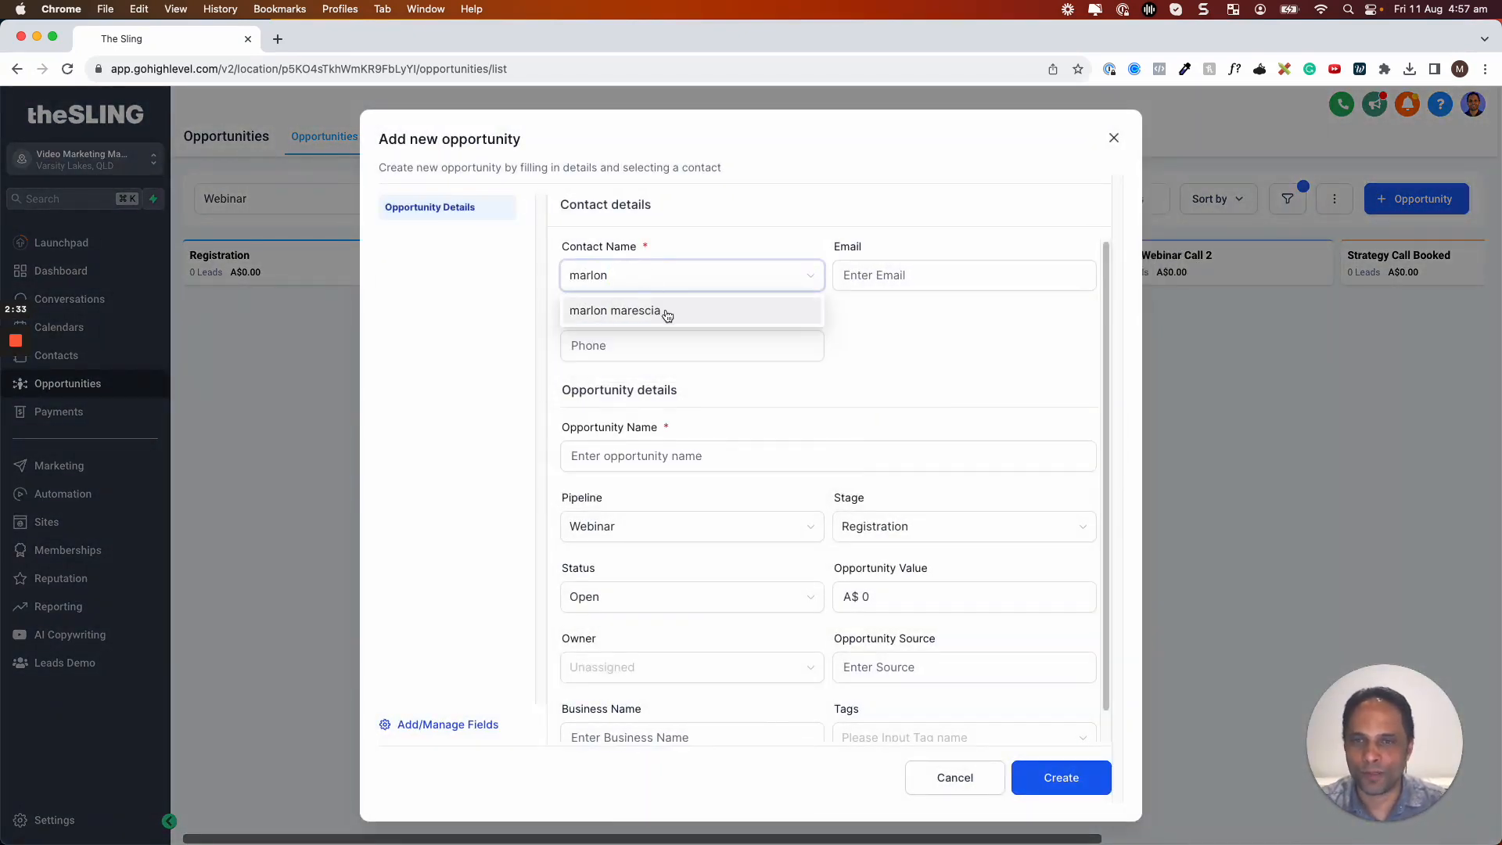
left_click(667, 315)
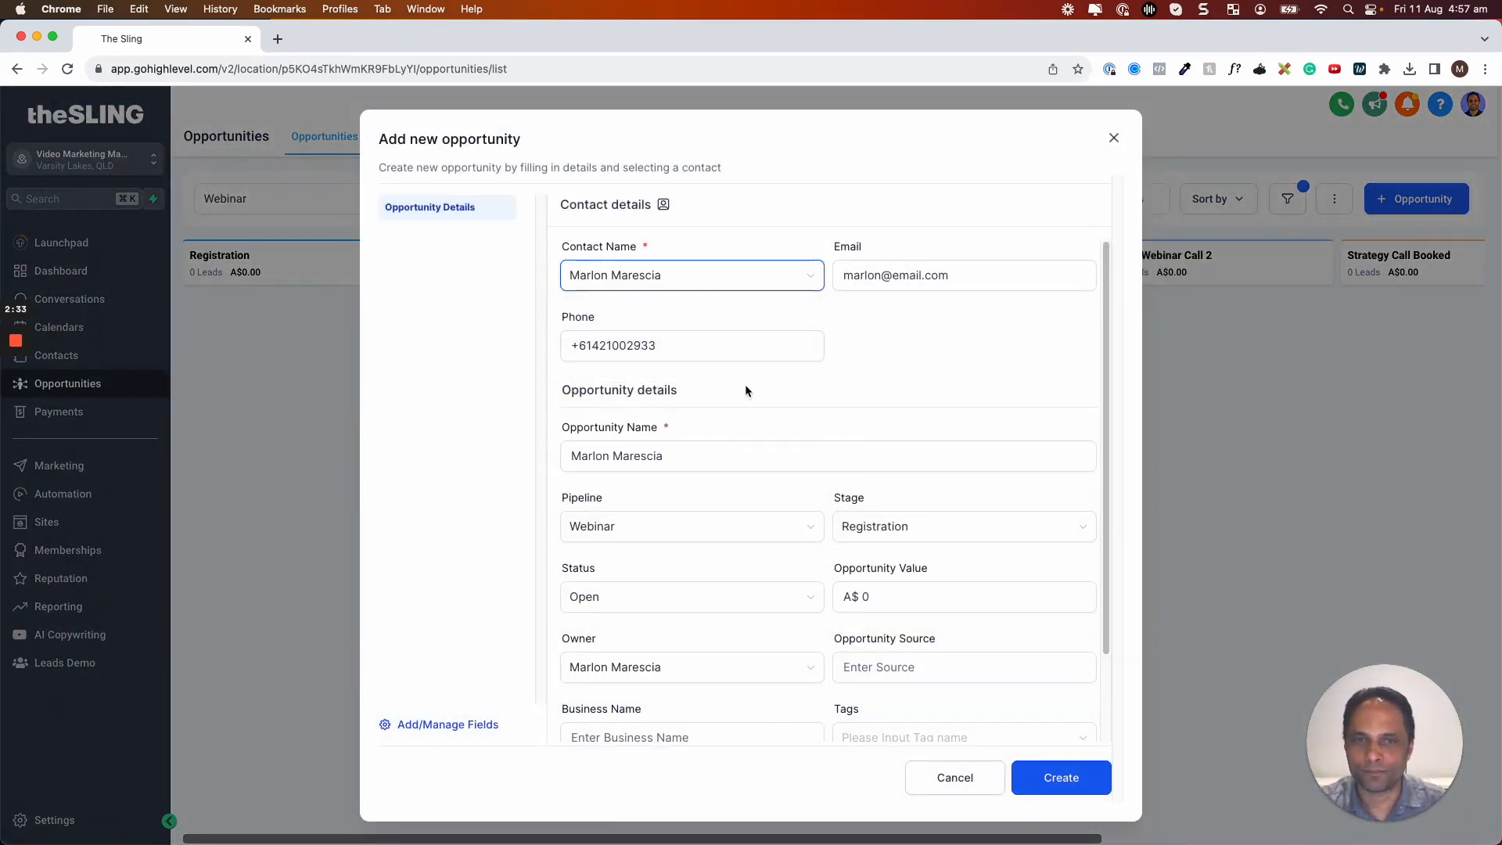
left_click(1045, 782)
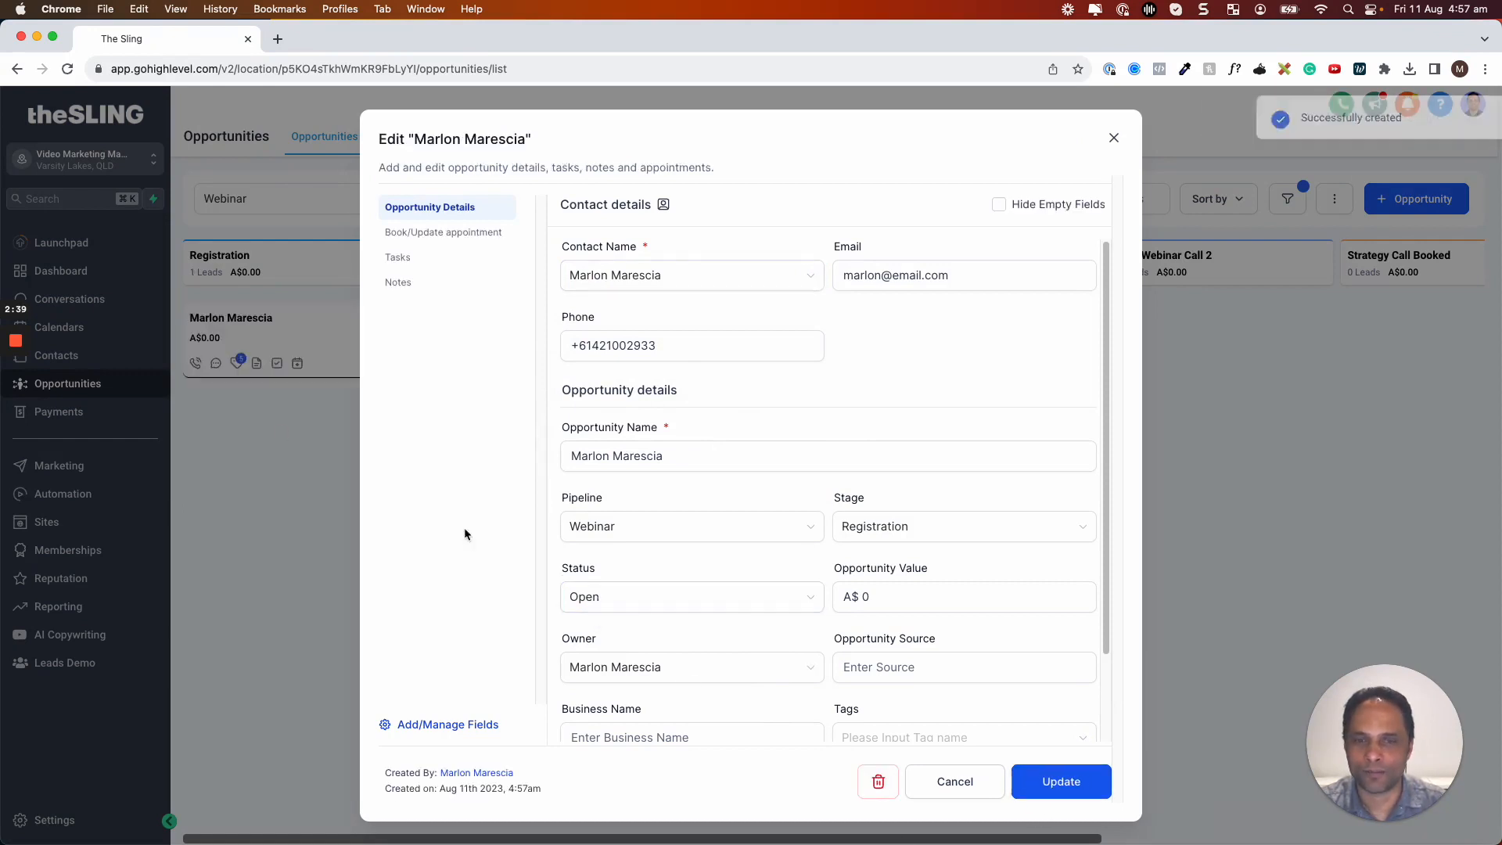
left_click(248, 424)
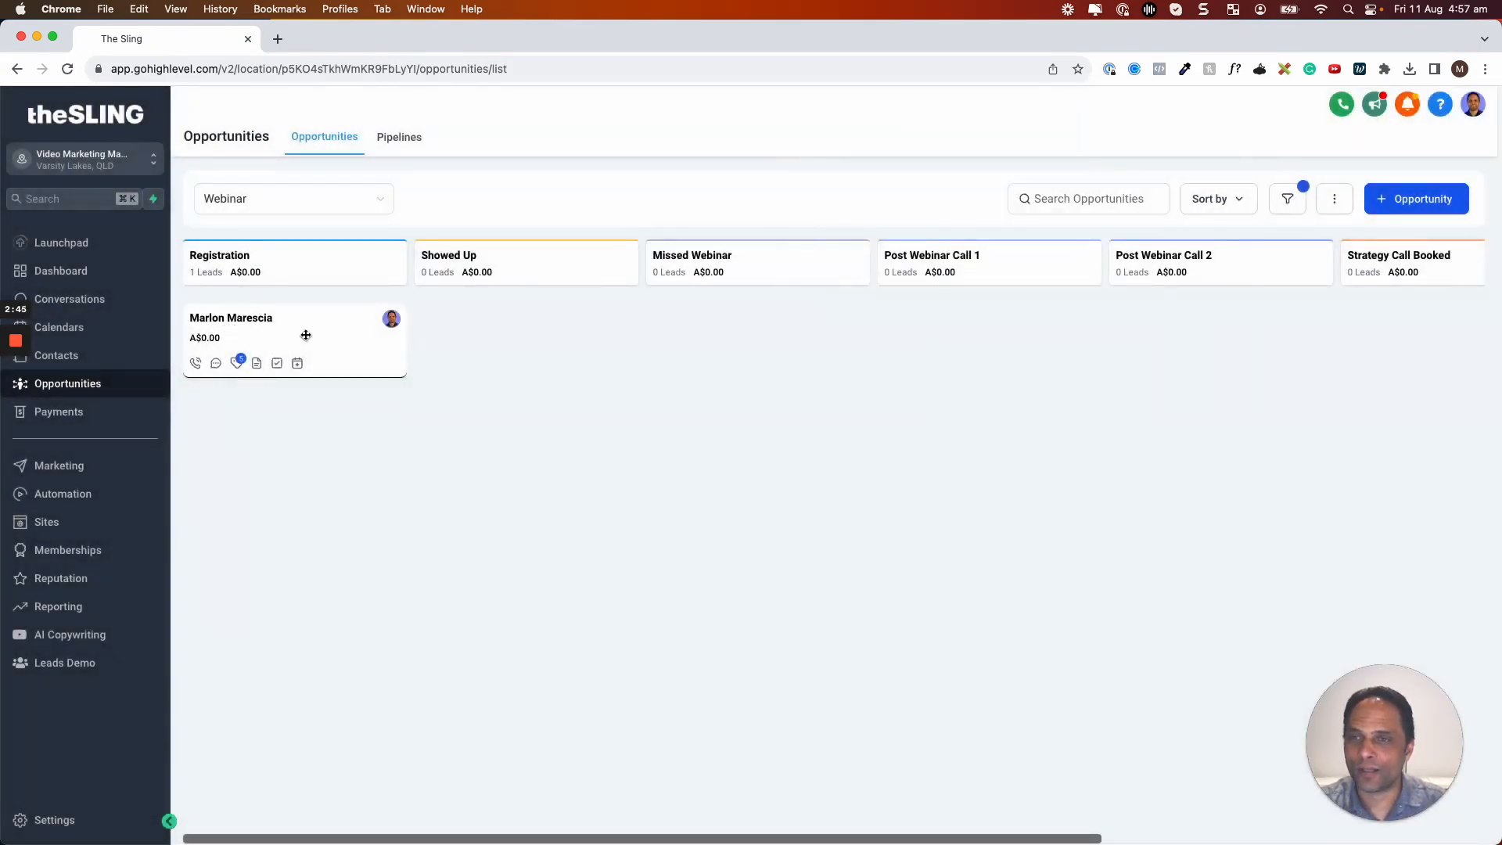
Drag the opportunity through Showed Up, Post Webinar Call 1 and Strategy Call Booked into Proposal Sent
left_click_drag(375, 339, 775, 338)
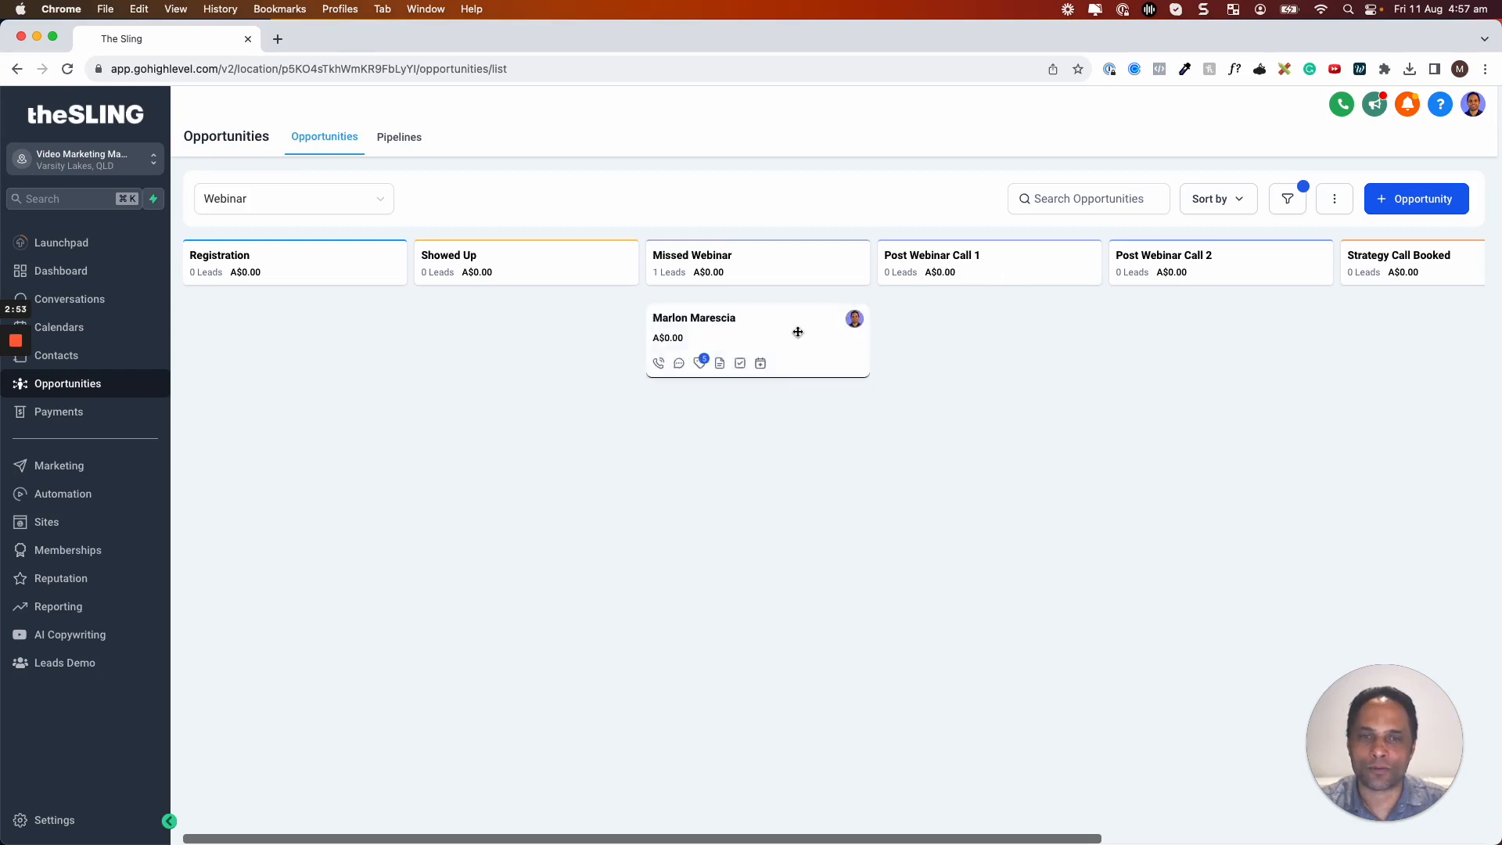
left_click_drag(798, 331, 998, 344)
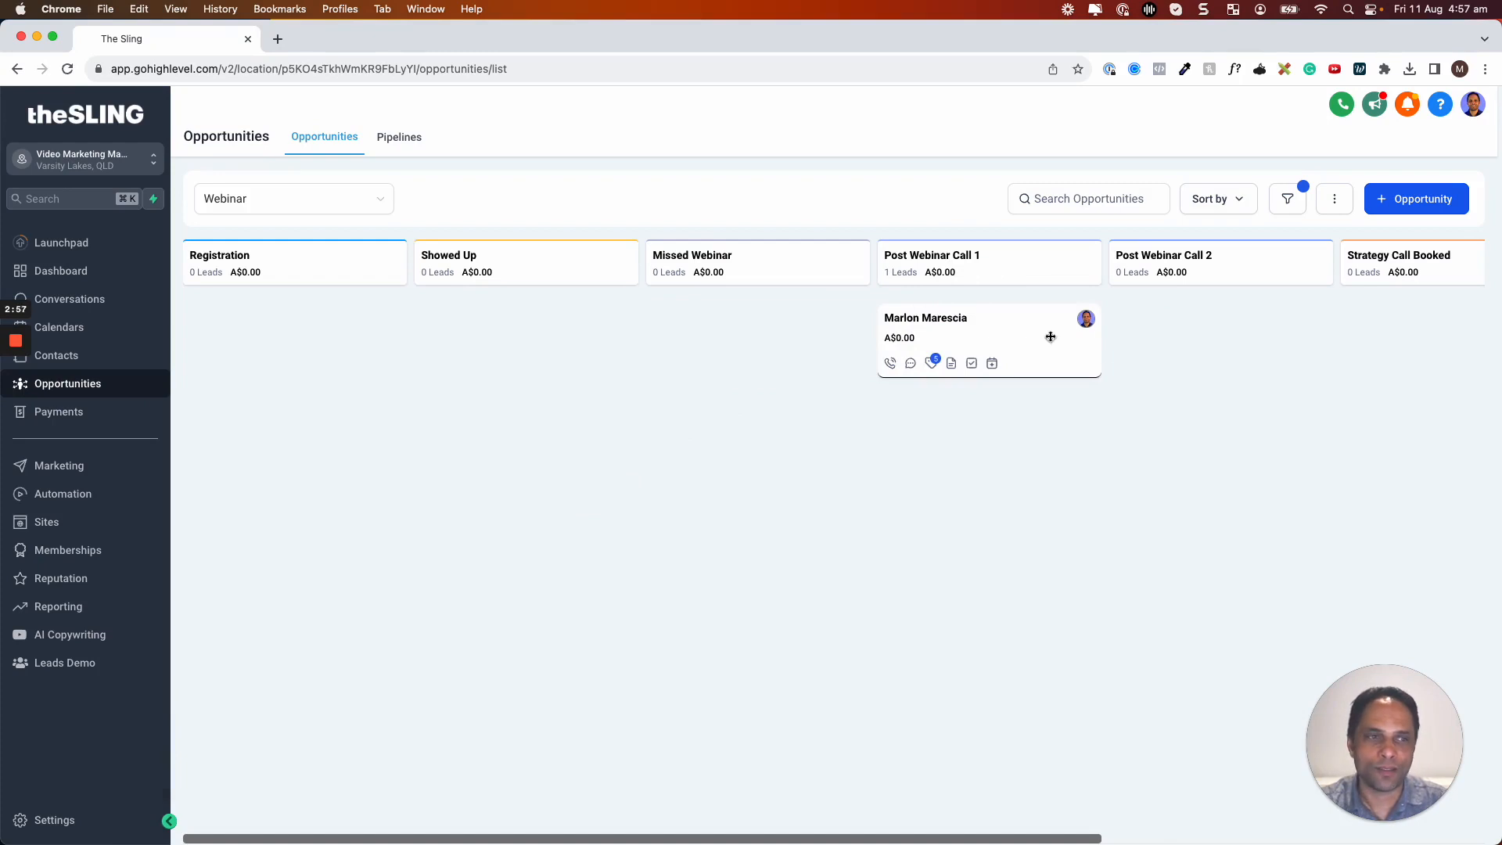
scroll(1051, 336, "right", 6)
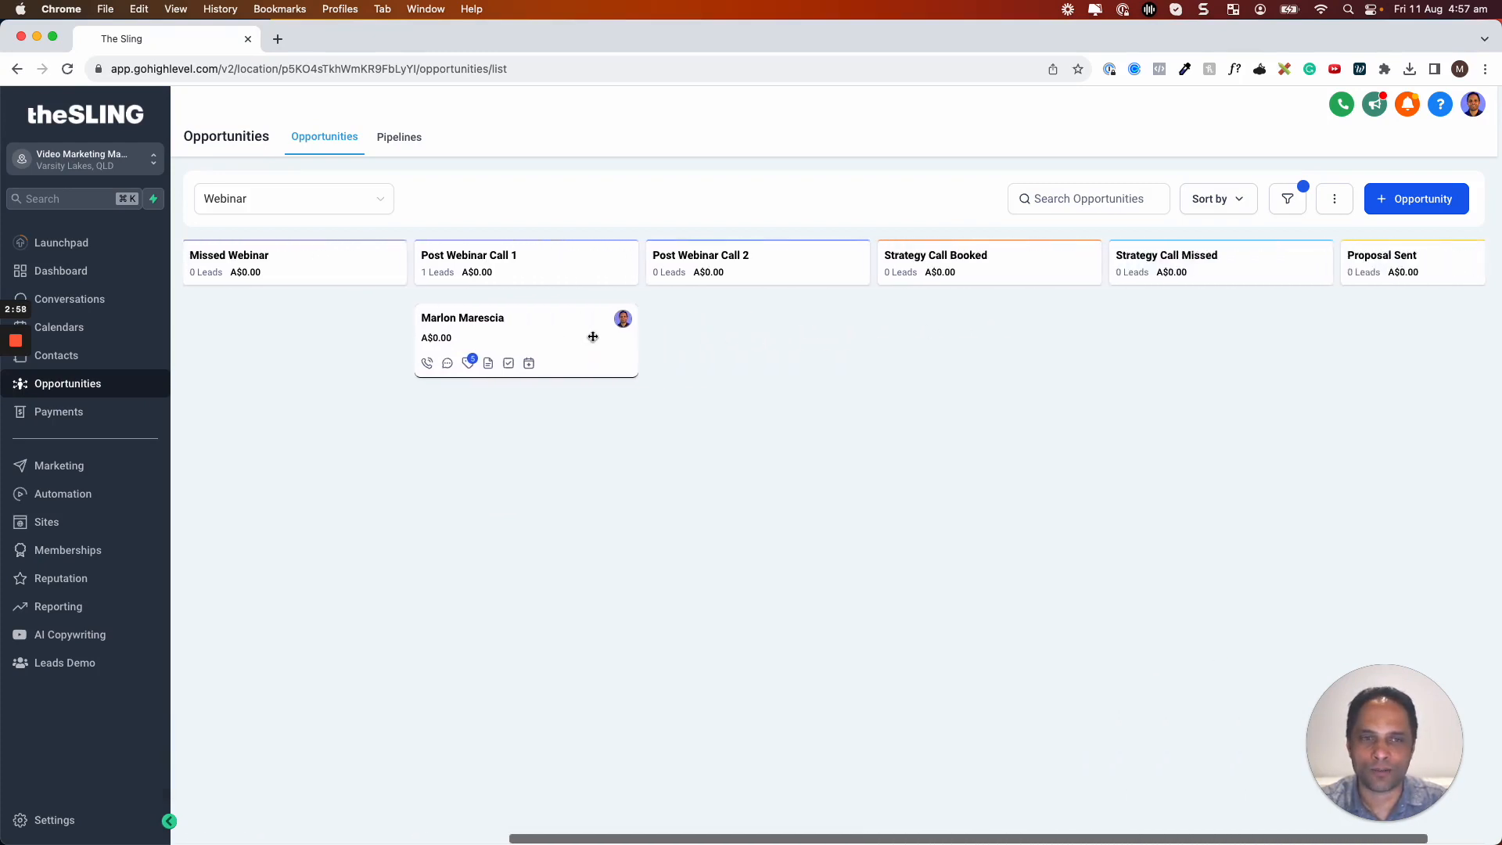
left_click_drag(593, 336, 1015, 395)
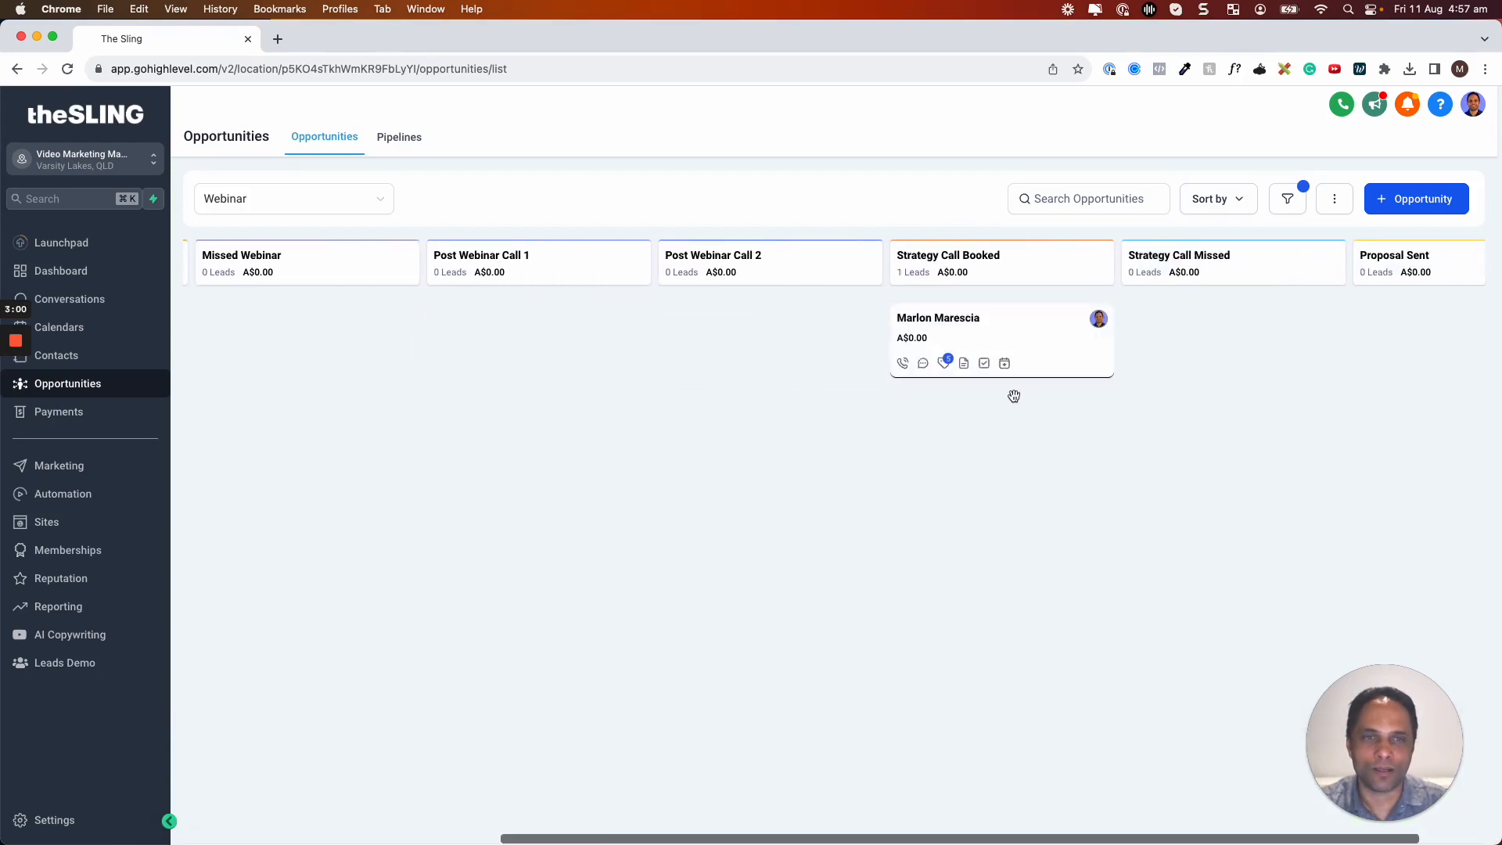
left_click_drag(1047, 331, 1456, 329)
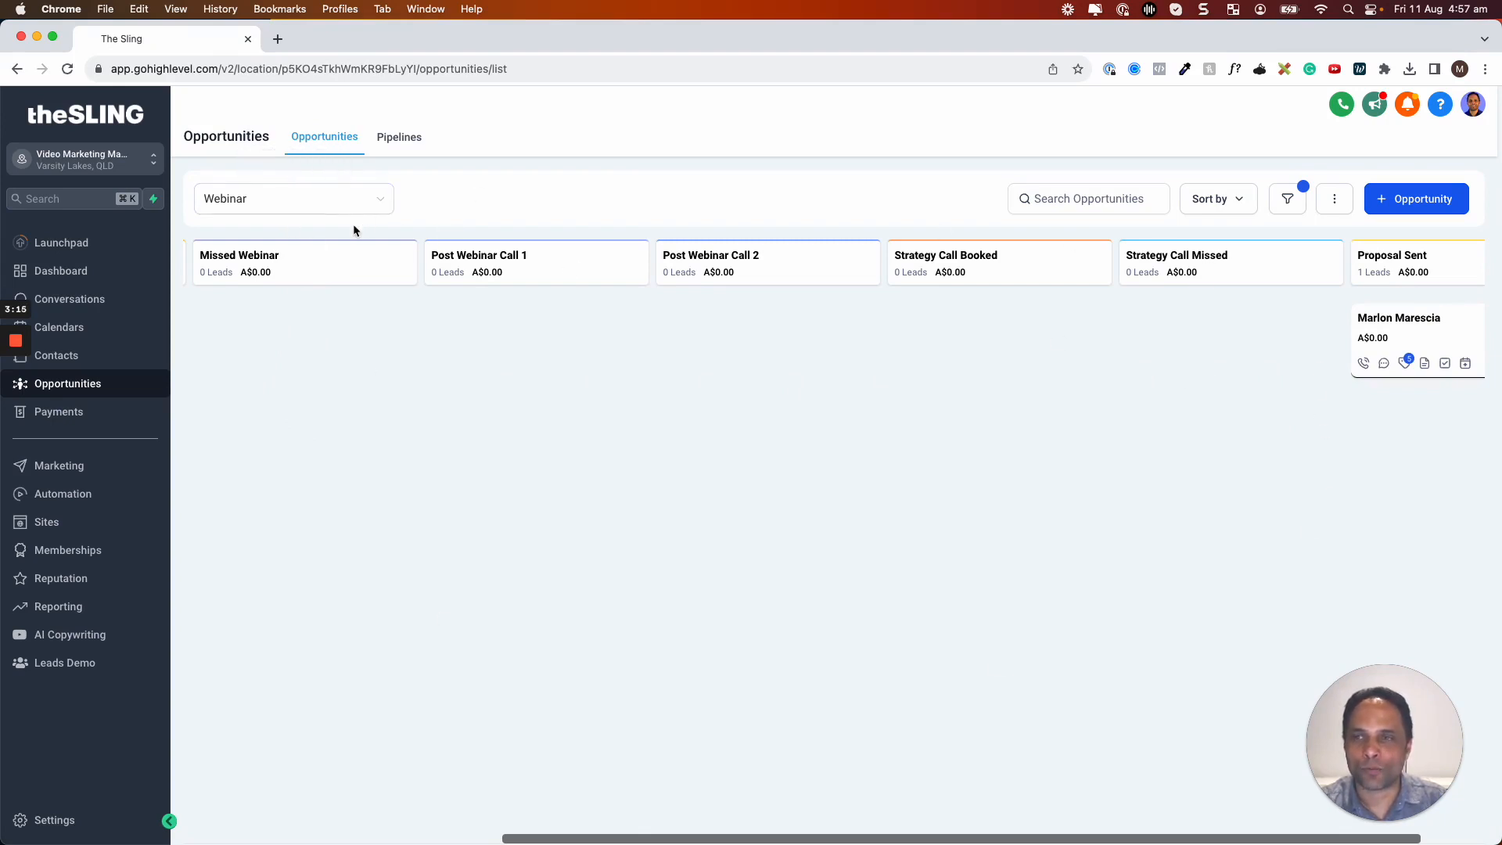
left_click(364, 205)
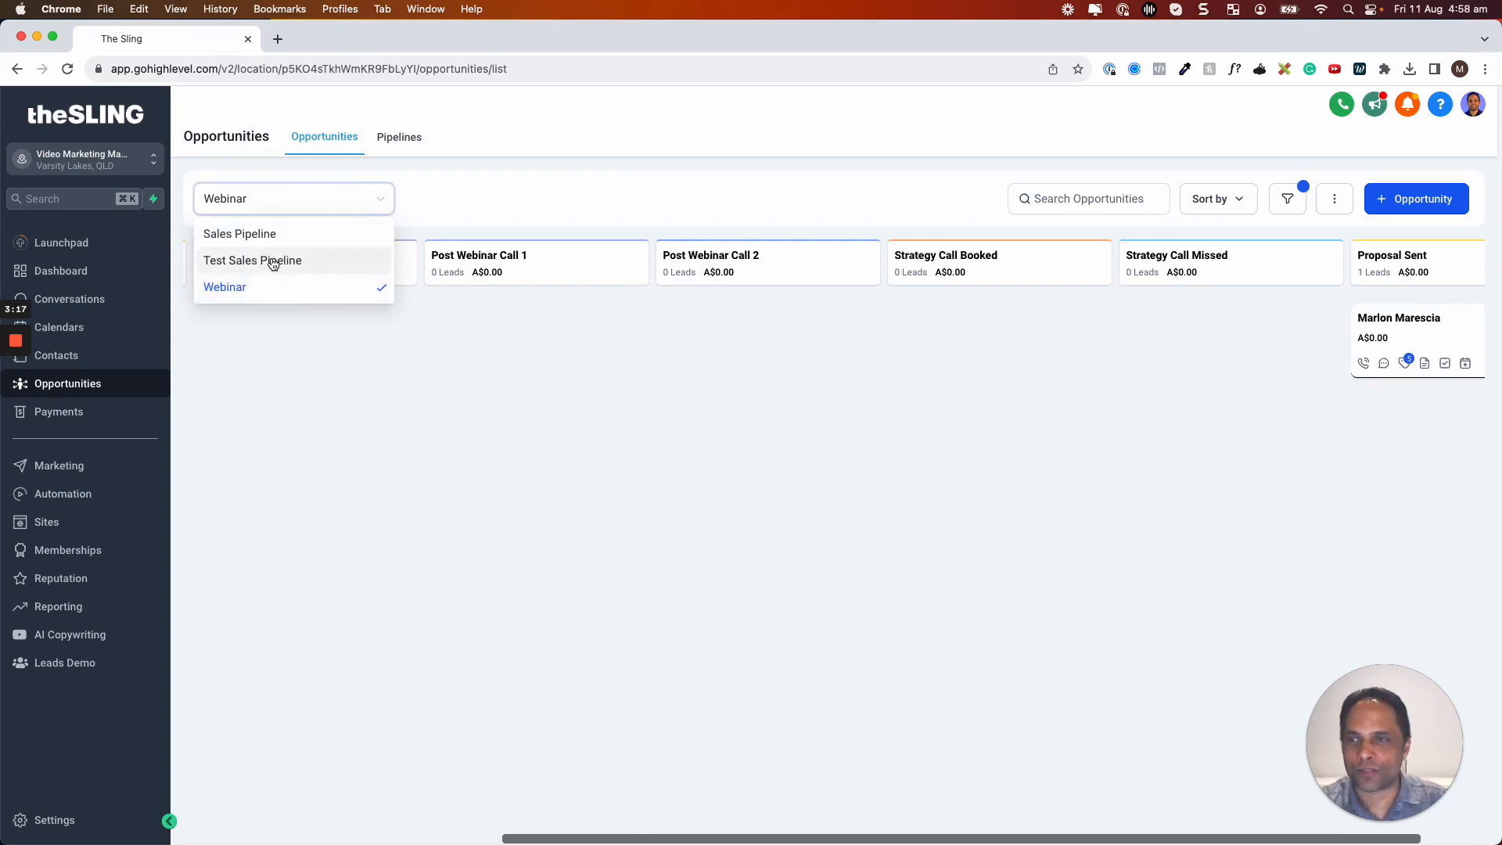
Switch the board to Test Sales Pipeline and begin a new opportunity in Lead In
left_click(285, 262)
scroll(325, 372, "left", 6)
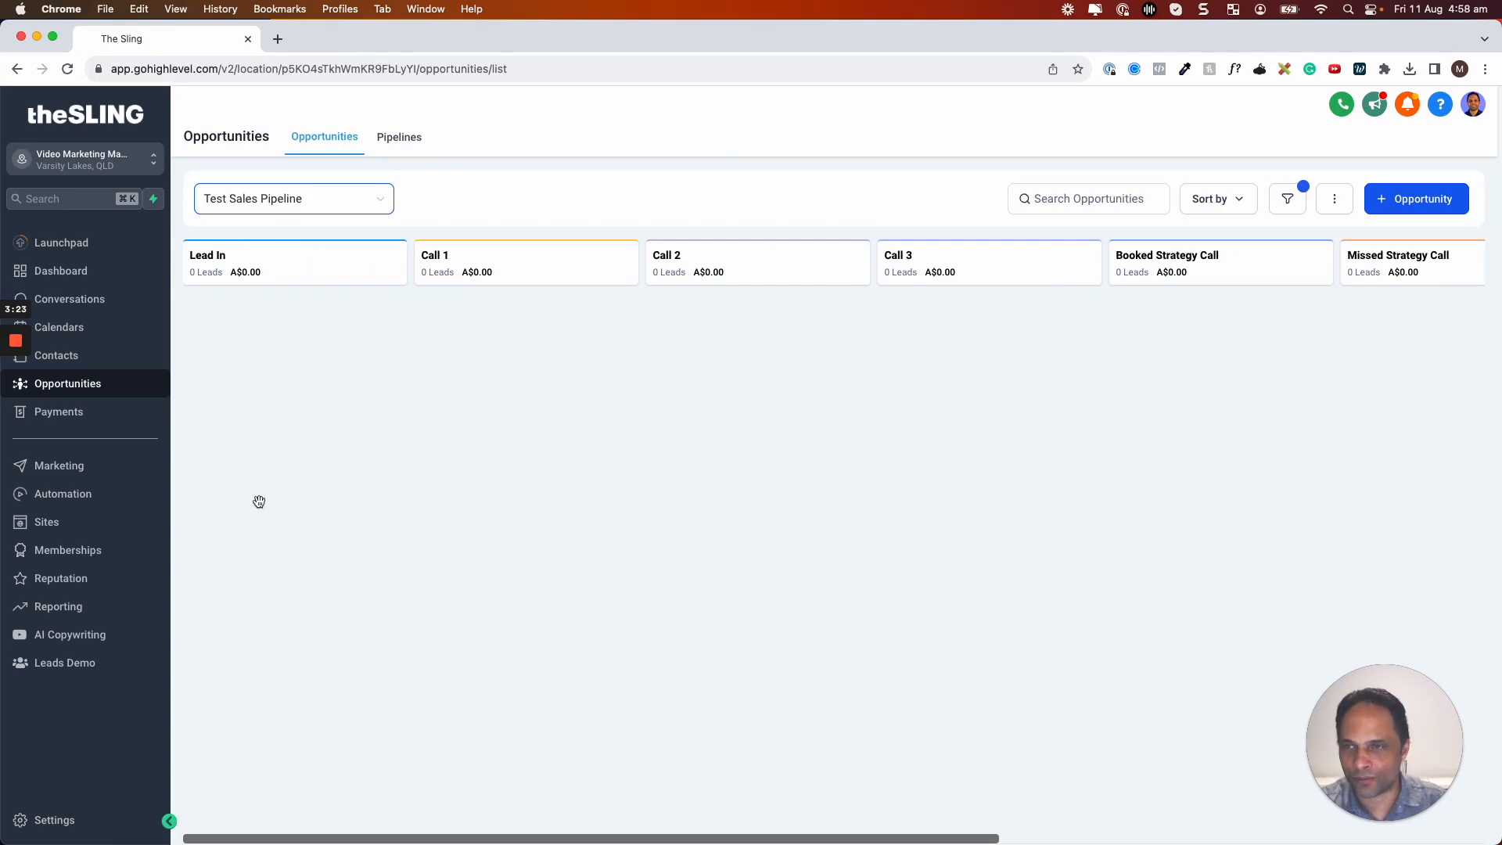
left_click(1397, 205)
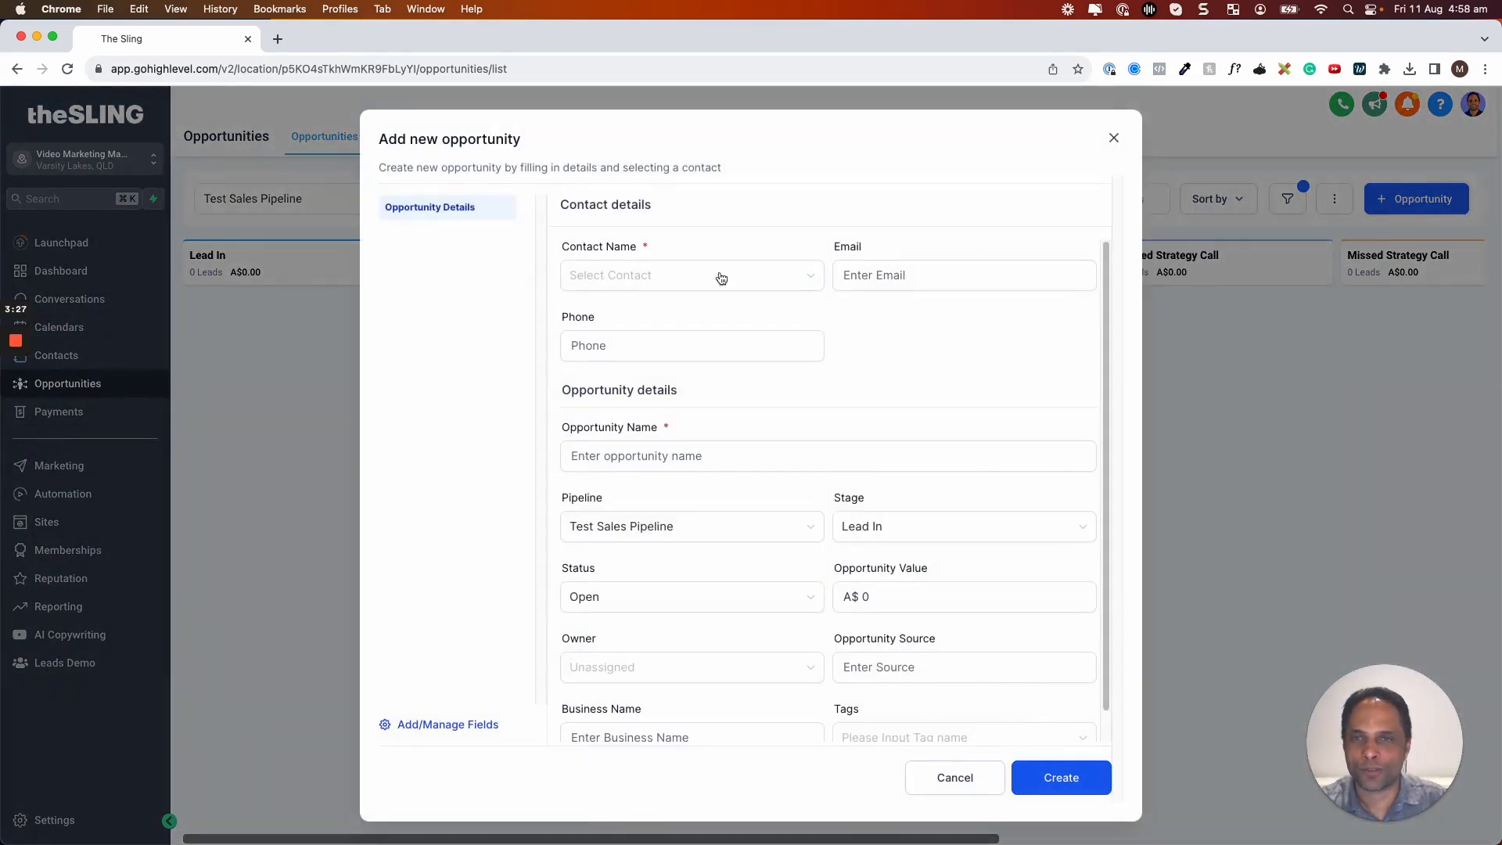
Enter the contact's first name and choose '(Create New Contact)' to create and link a new contact
left_click(637, 280)
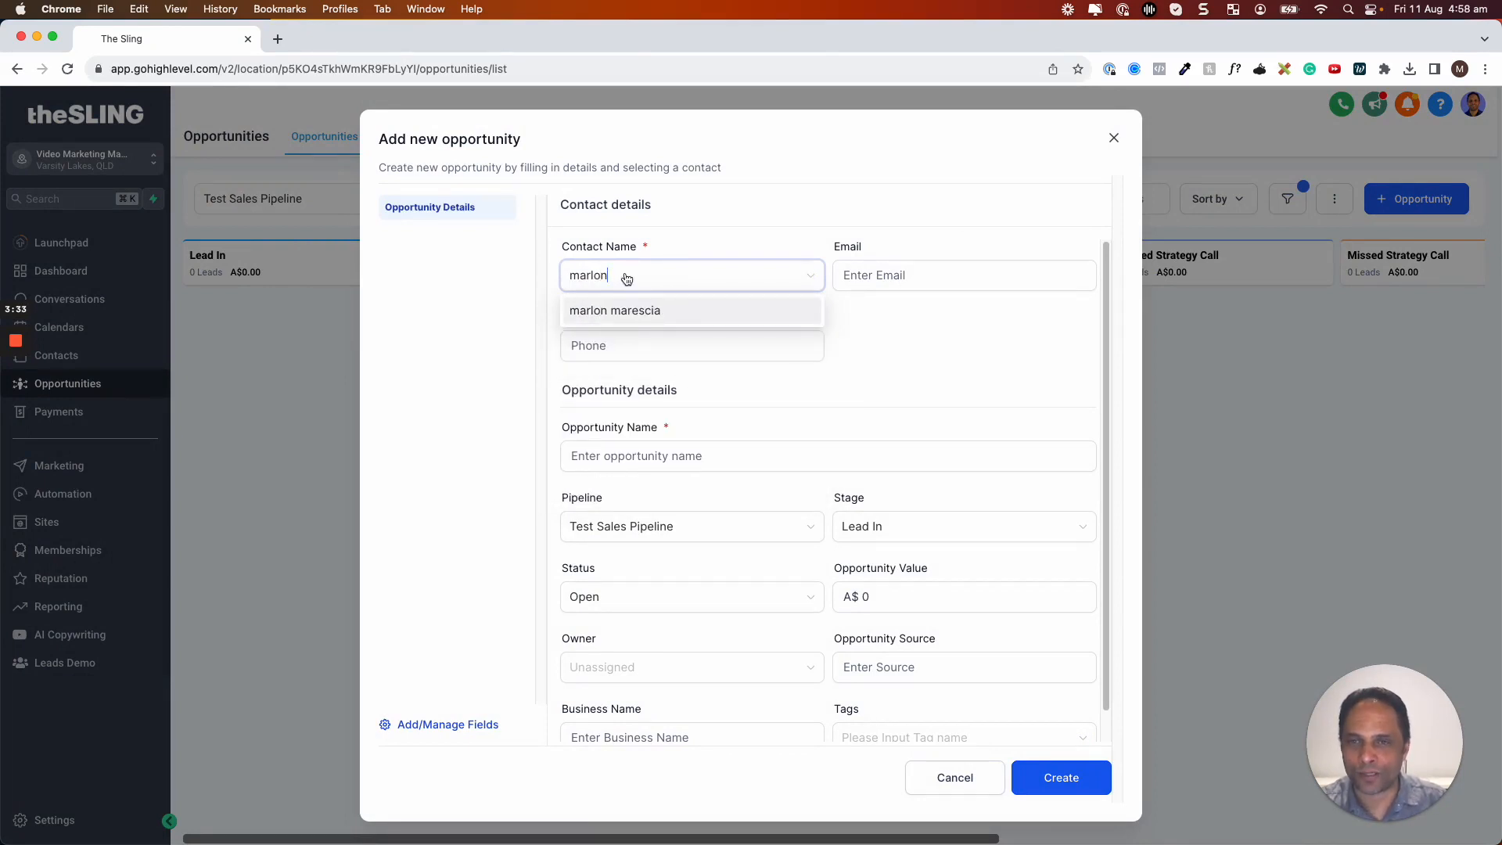
key("Tab")
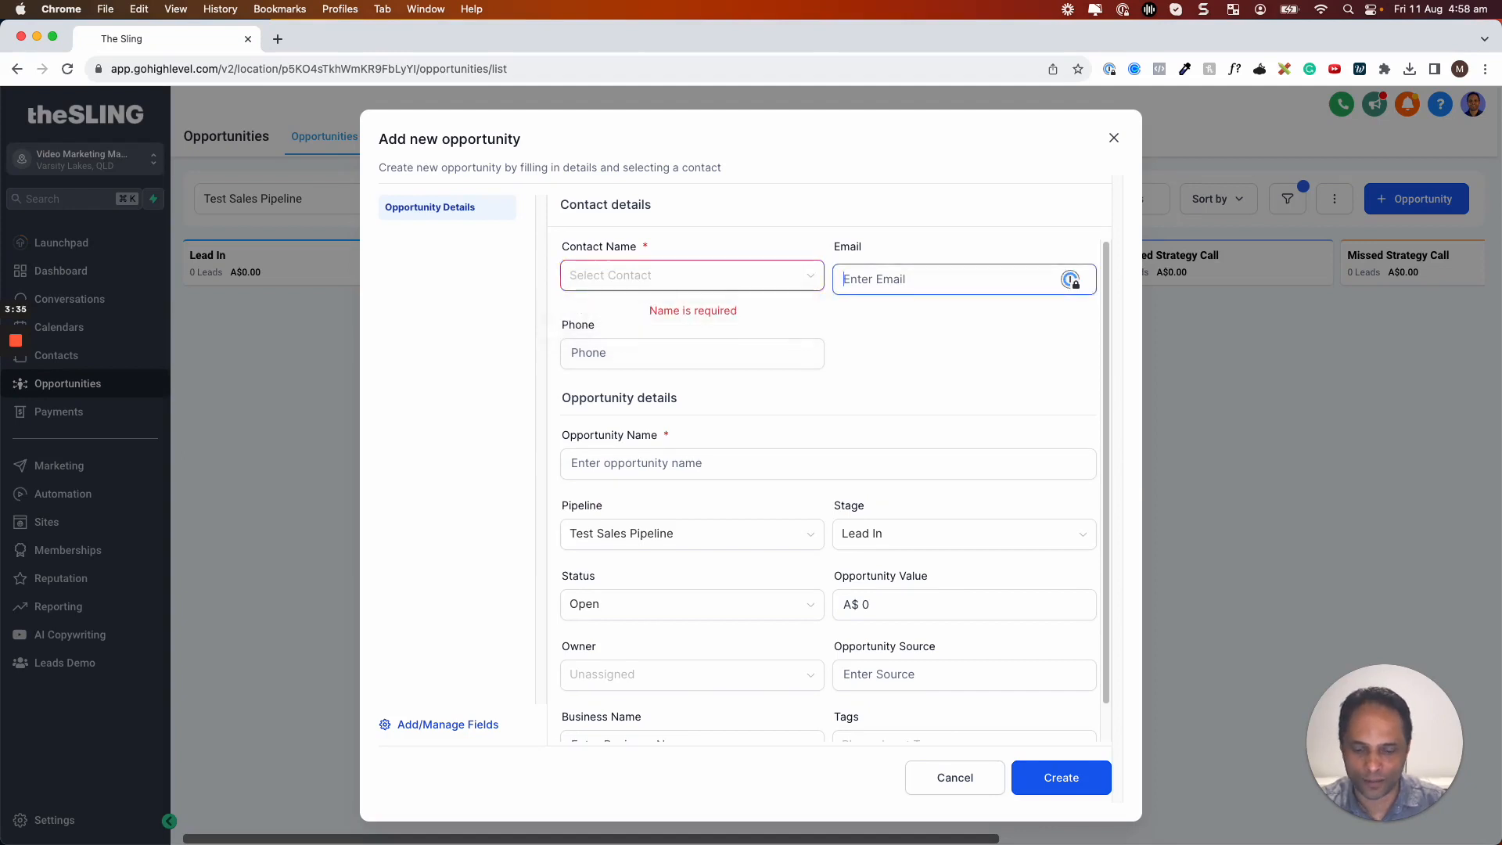
left_click(584, 352)
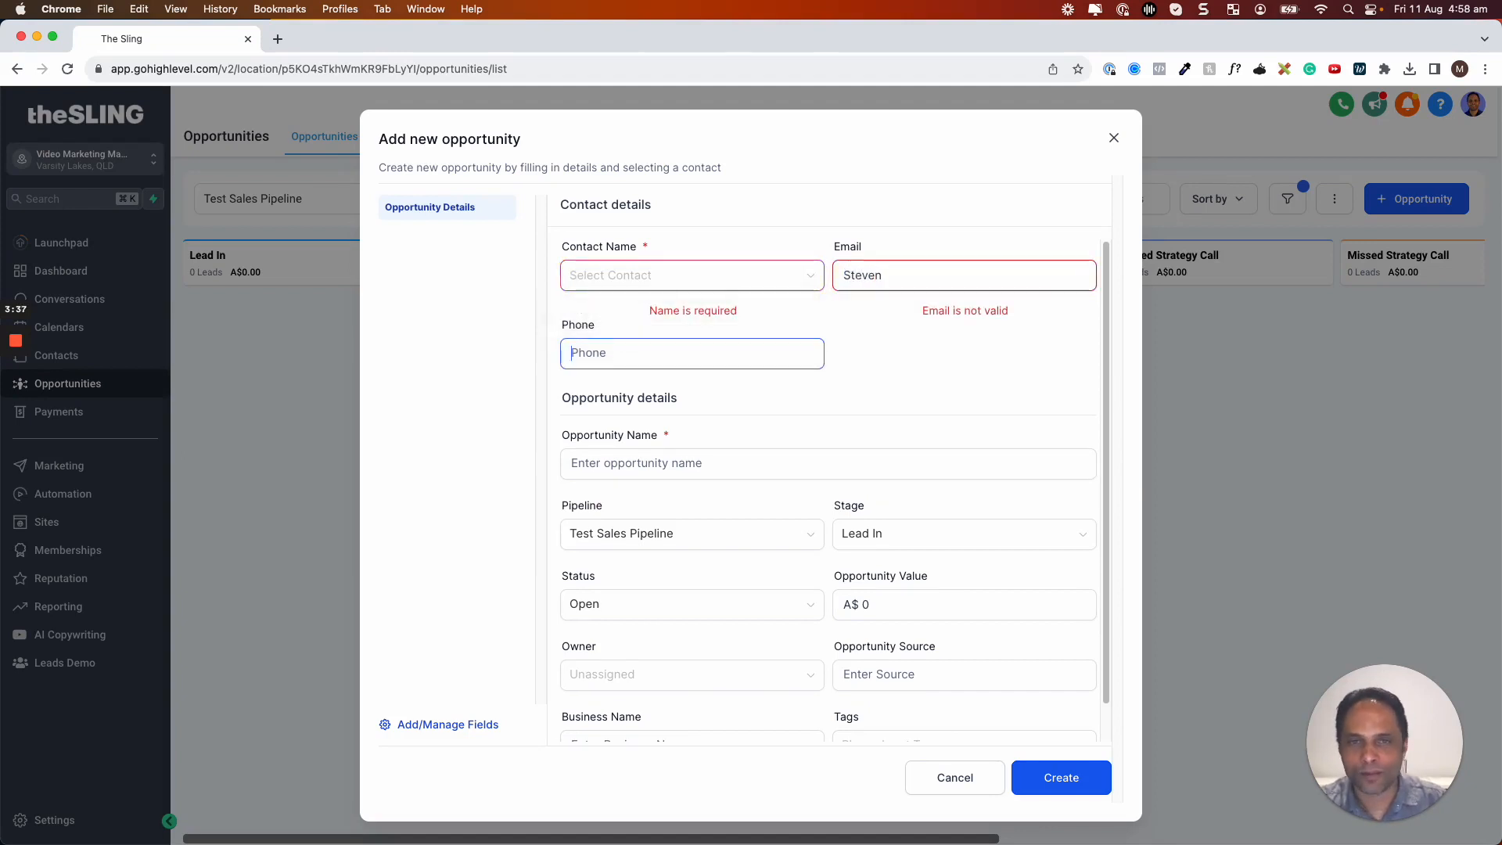
left_click(619, 288)
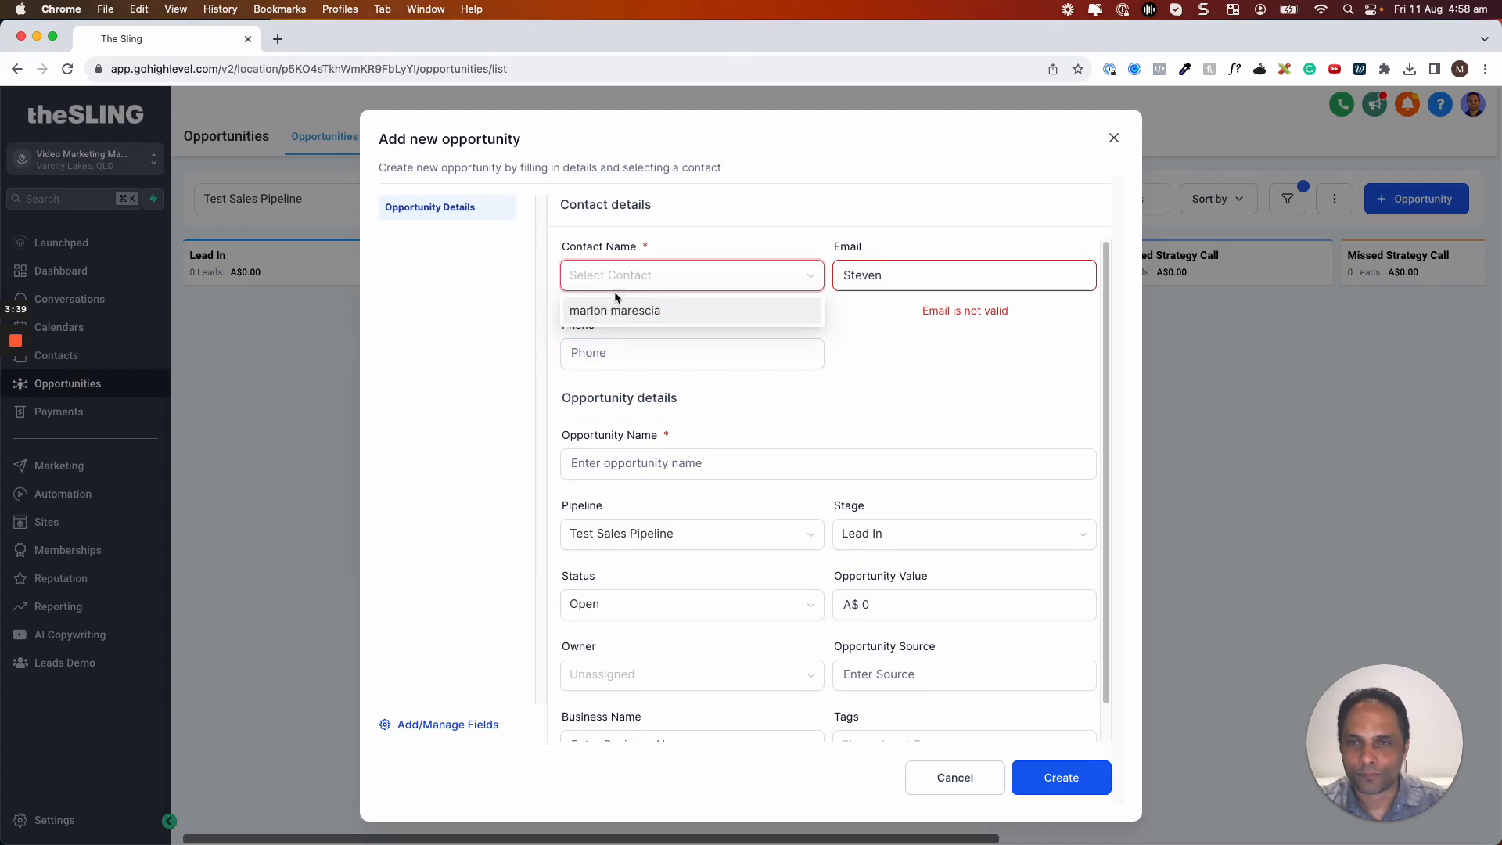
type("Marlon")
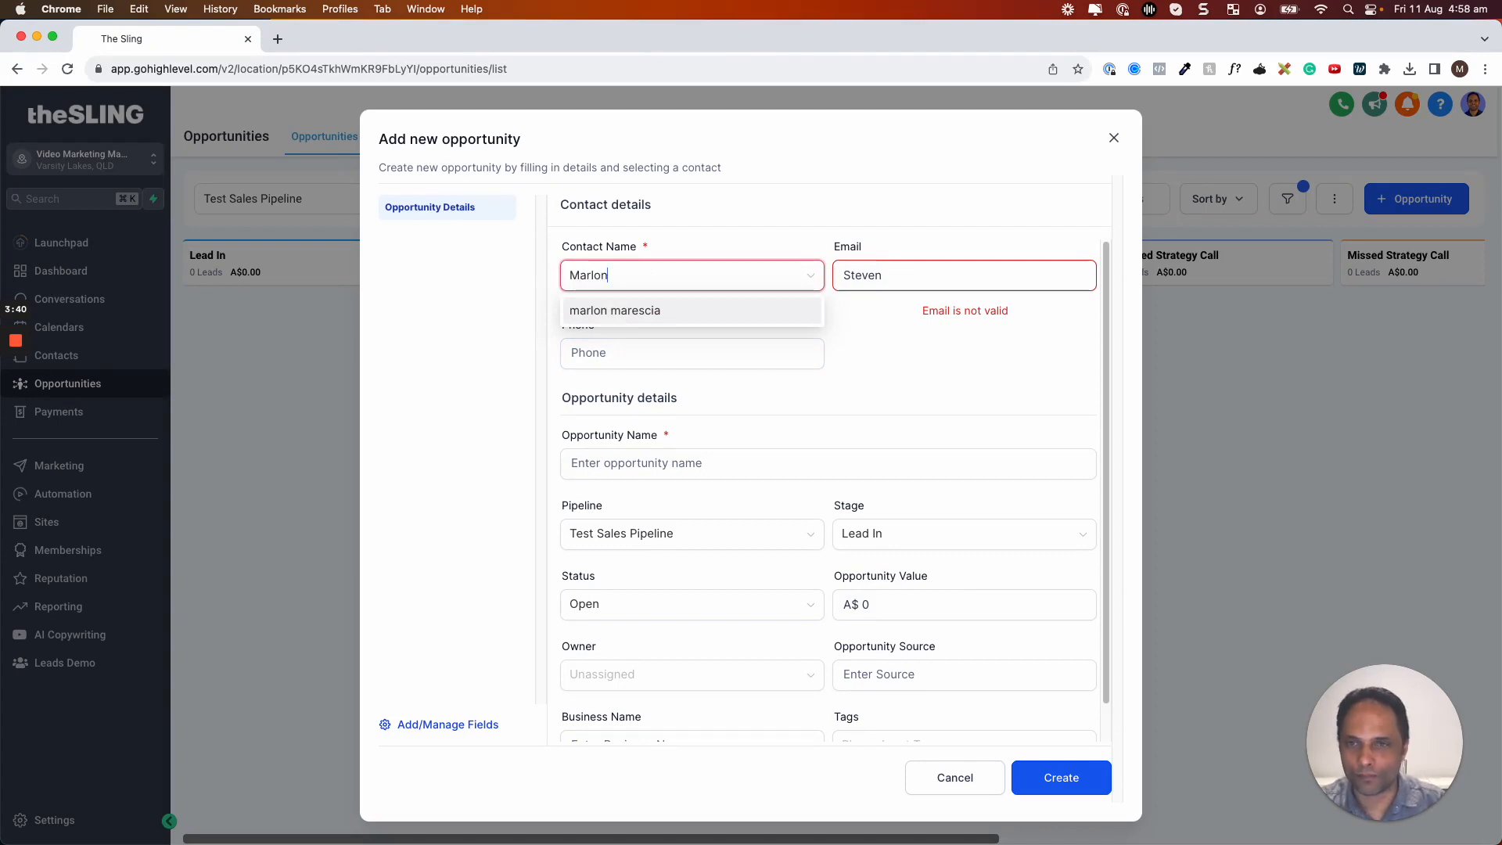
key("Tab")
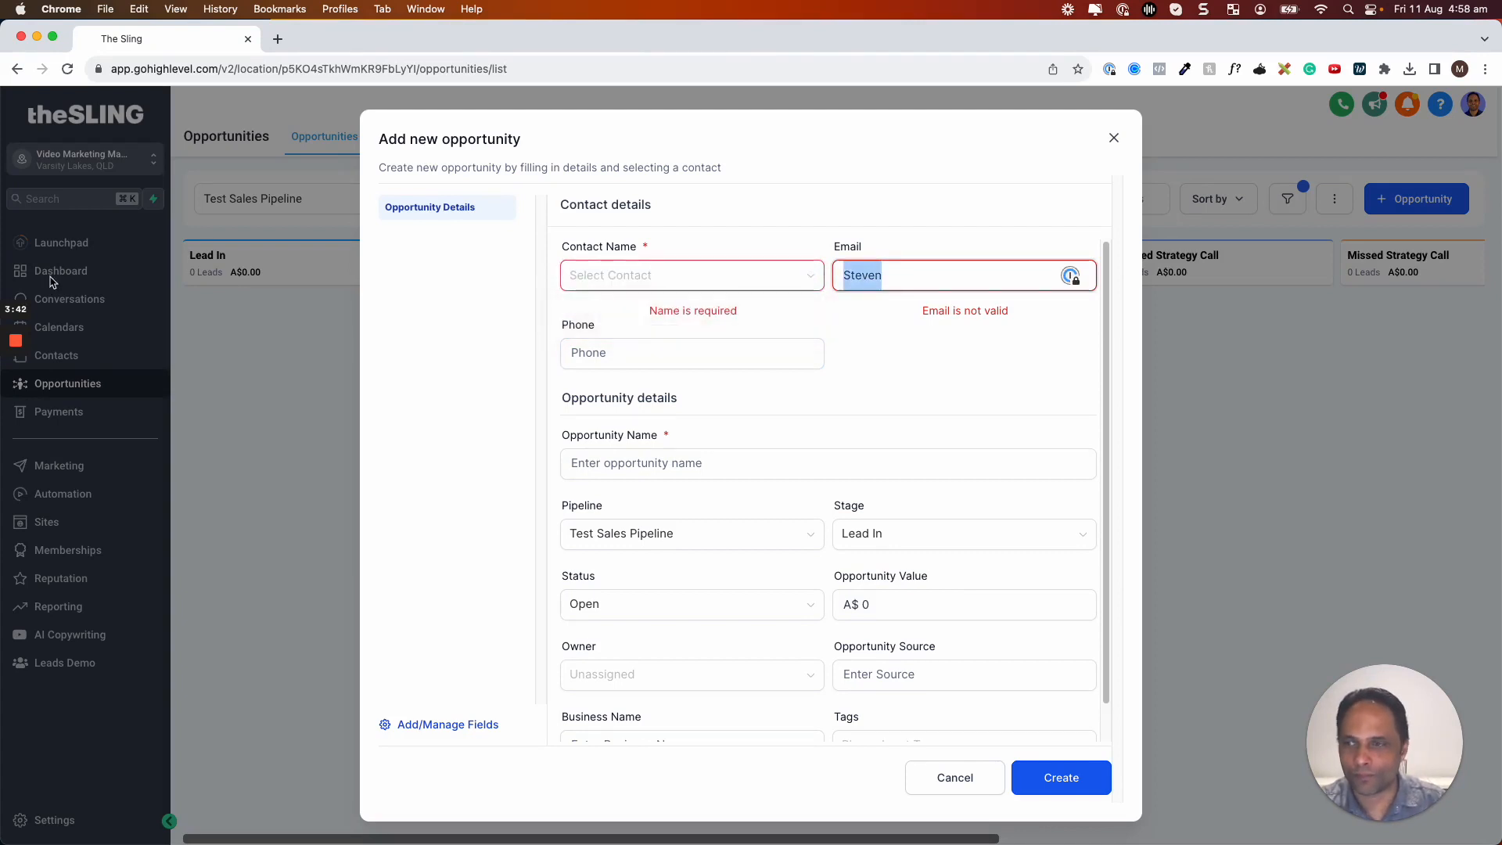
mouse_move(15, 350)
left_click(17, 395)
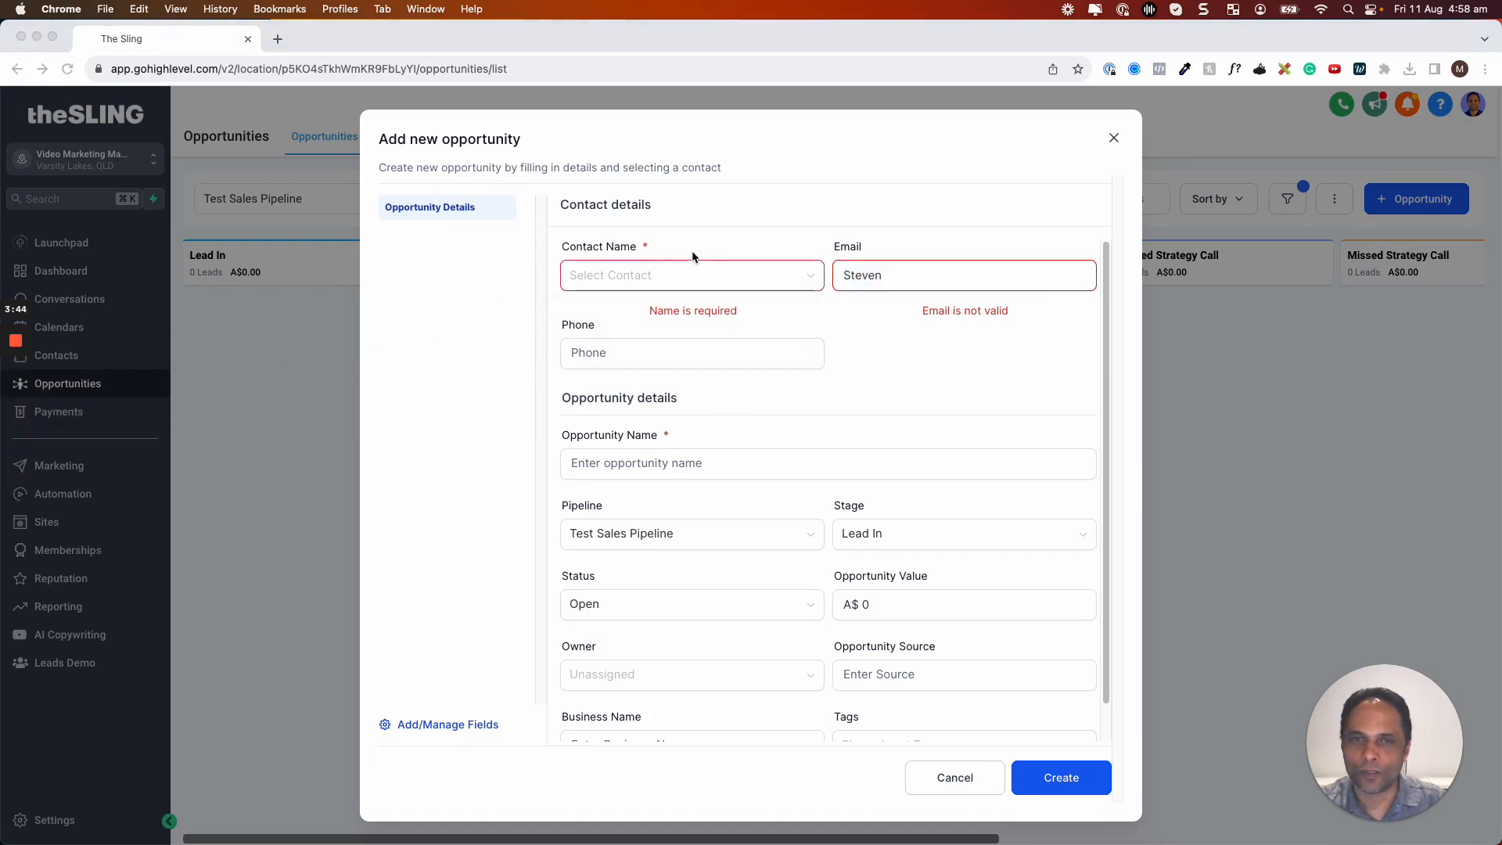
left_click(661, 280)
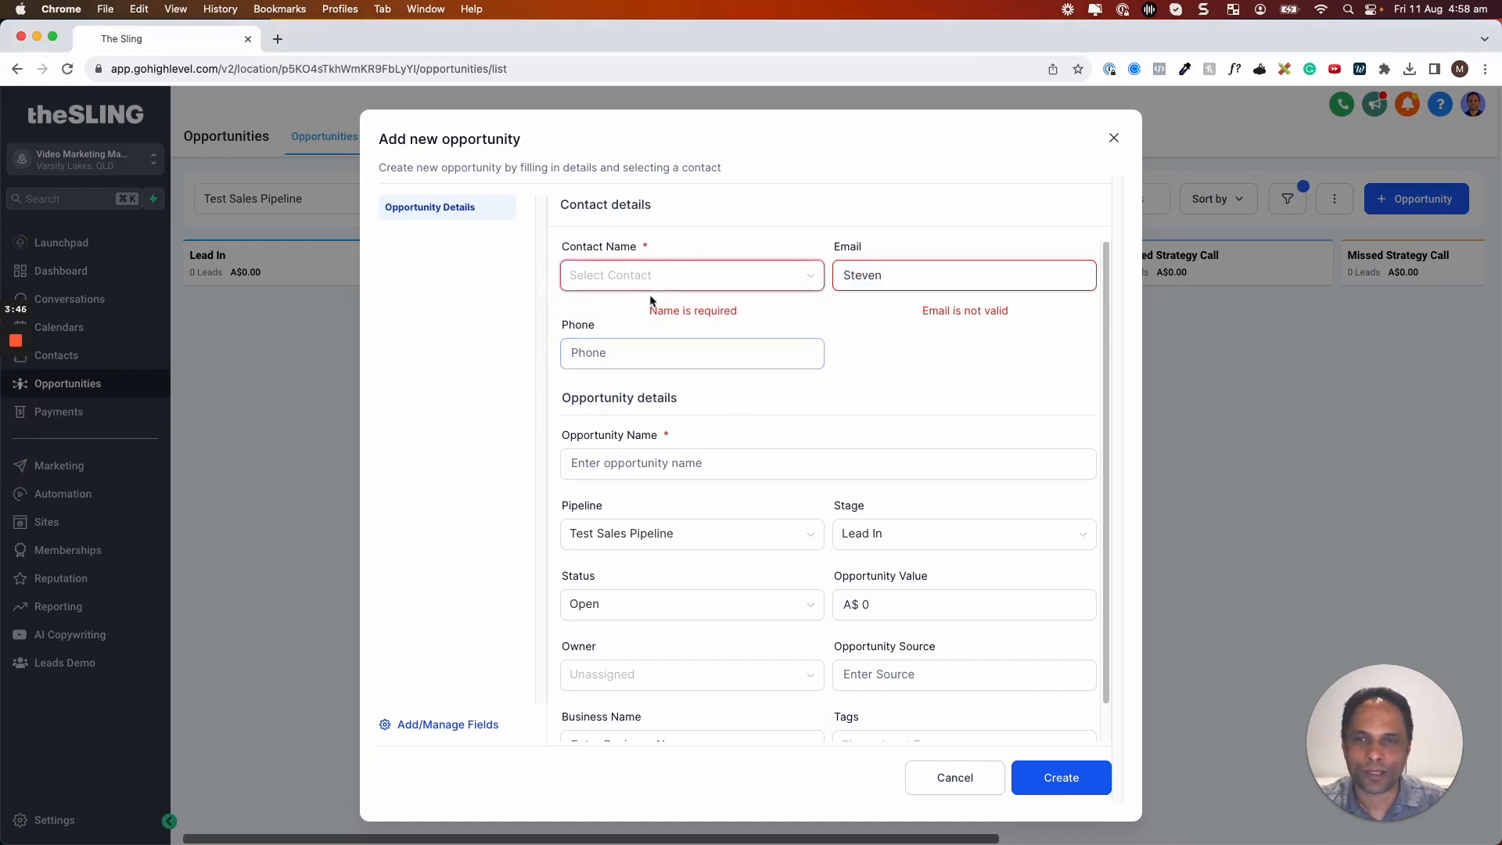
type("marlon")
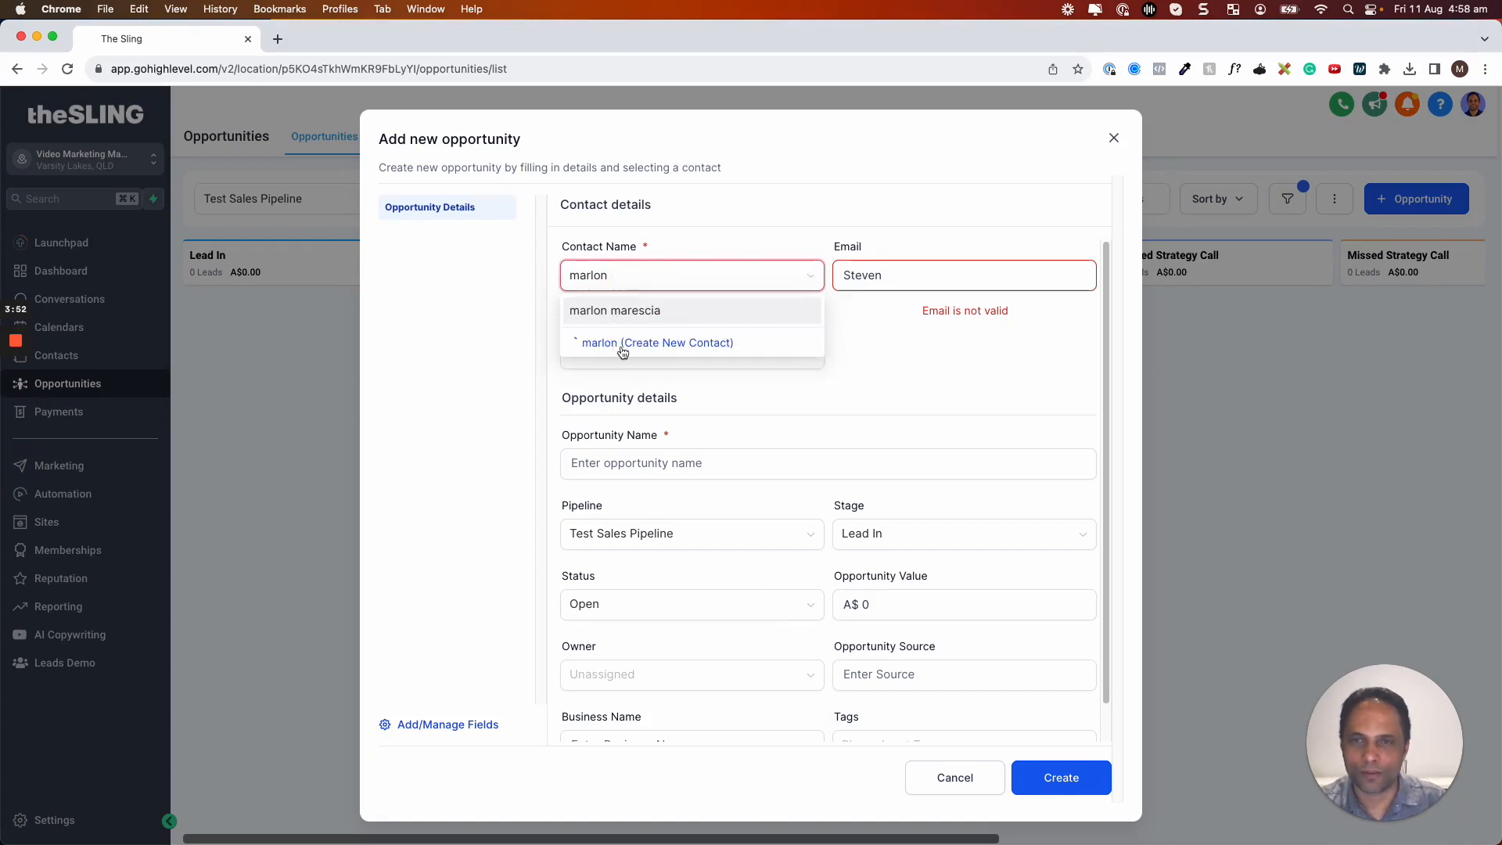
left_click(656, 343)
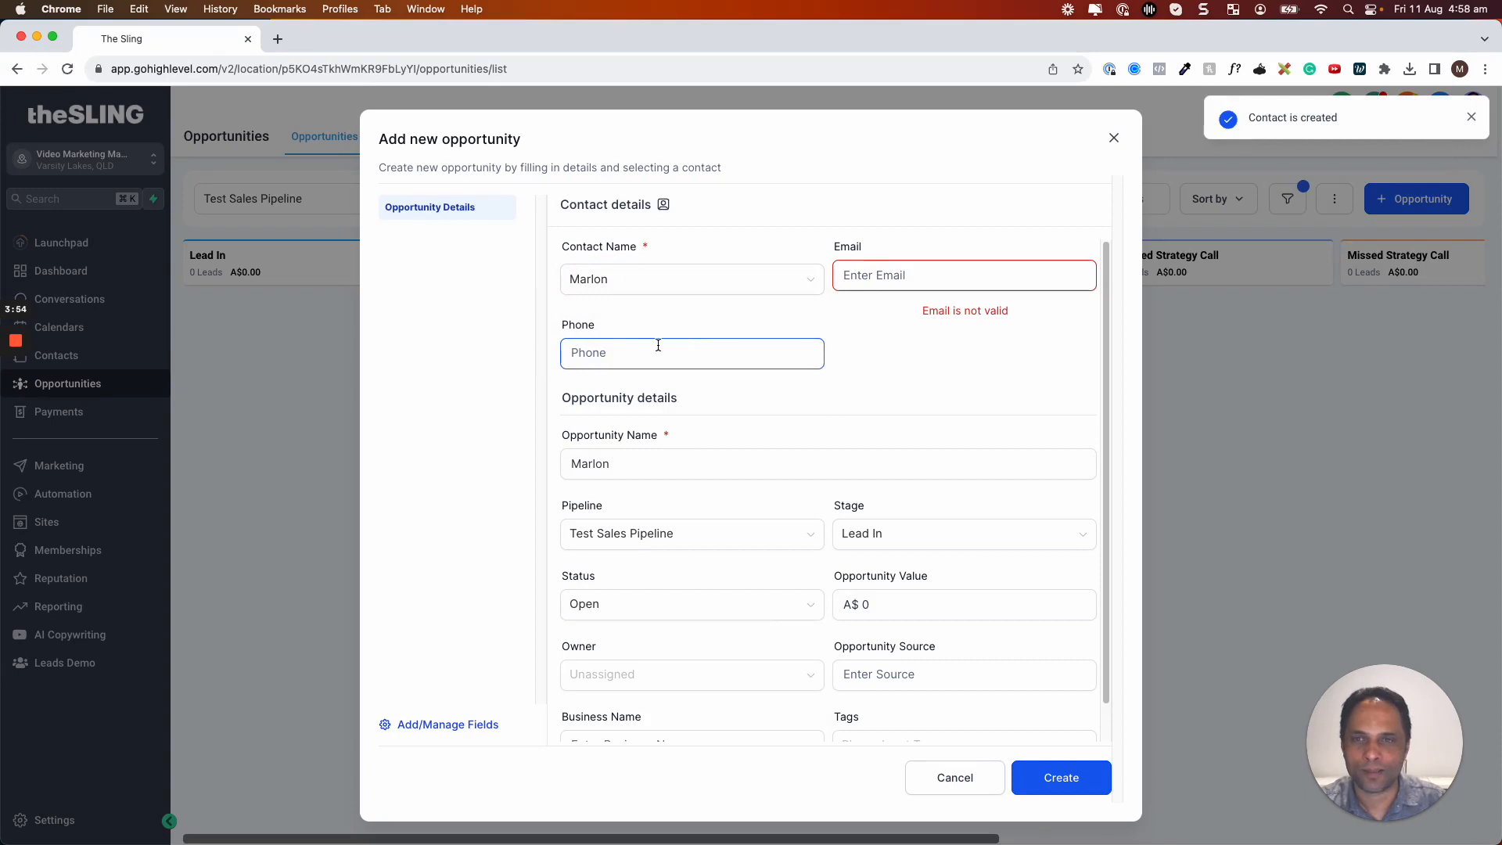
Enter the new contact's e-mail address, full name and mobile phone number
left_click(655, 280)
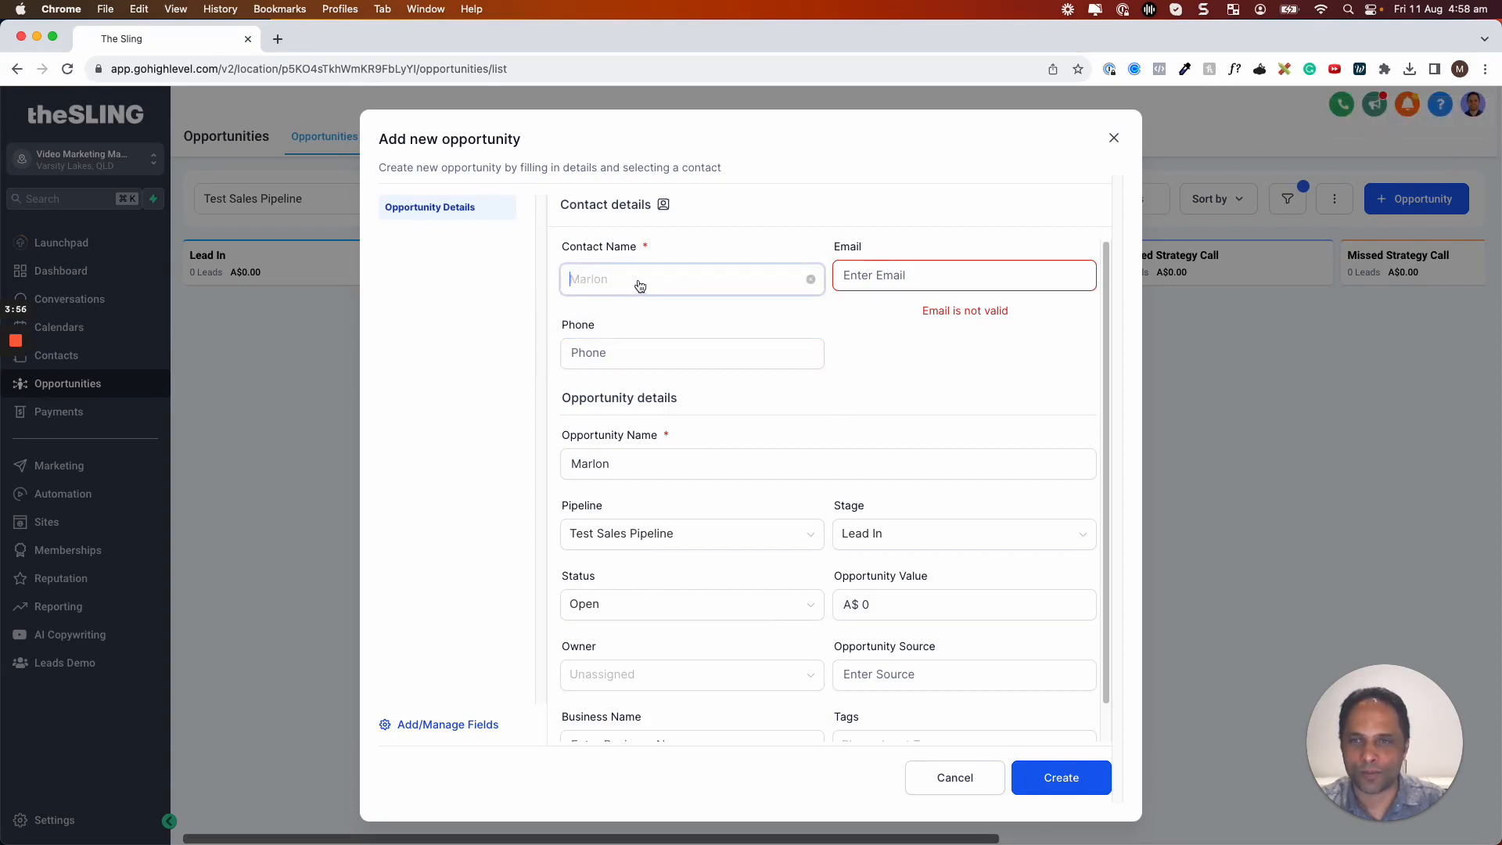
left_click(892, 277)
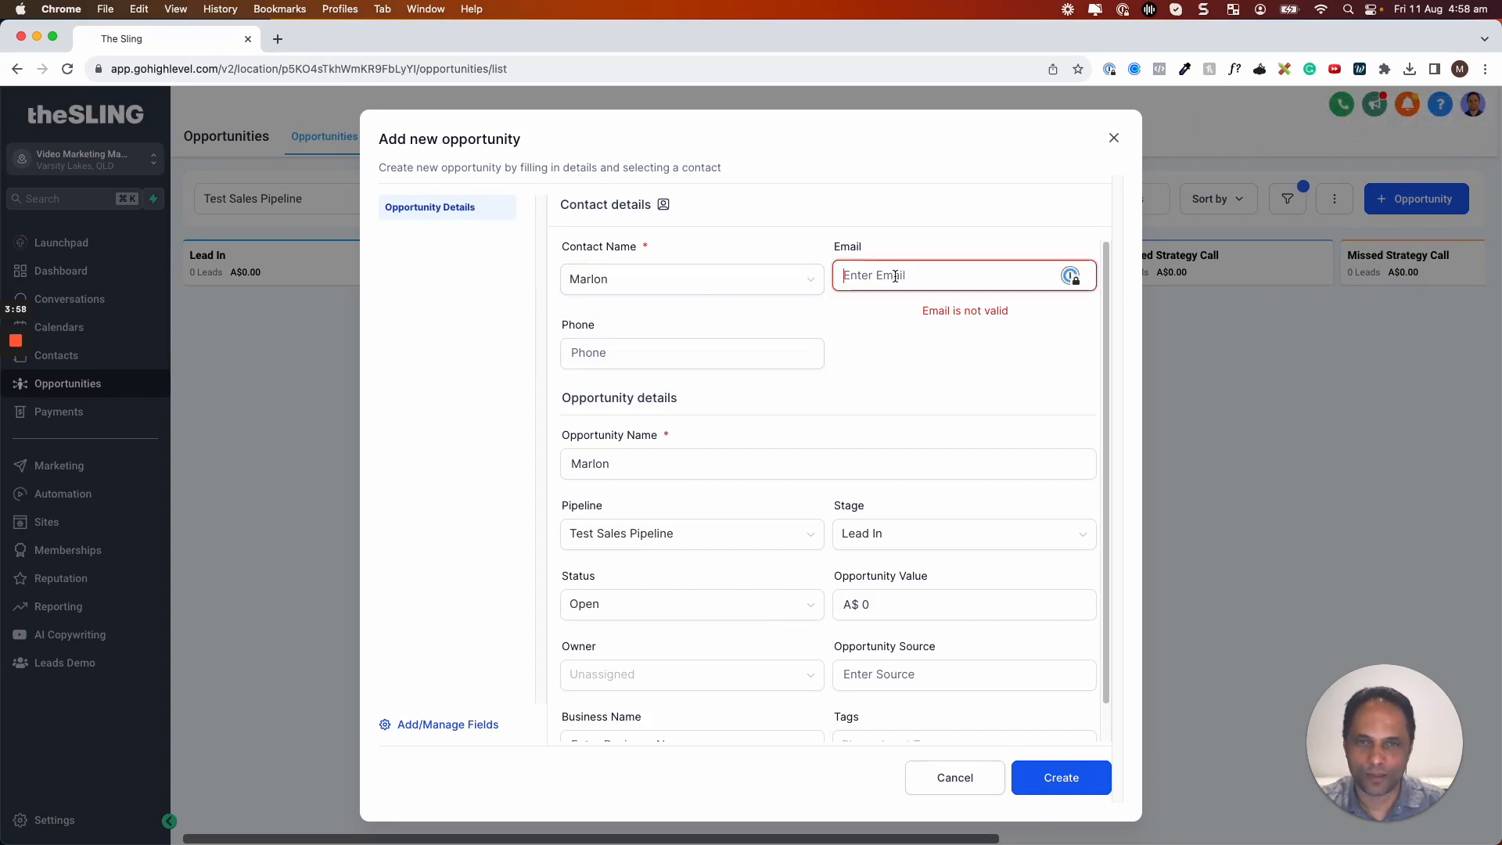
type("Marlon")
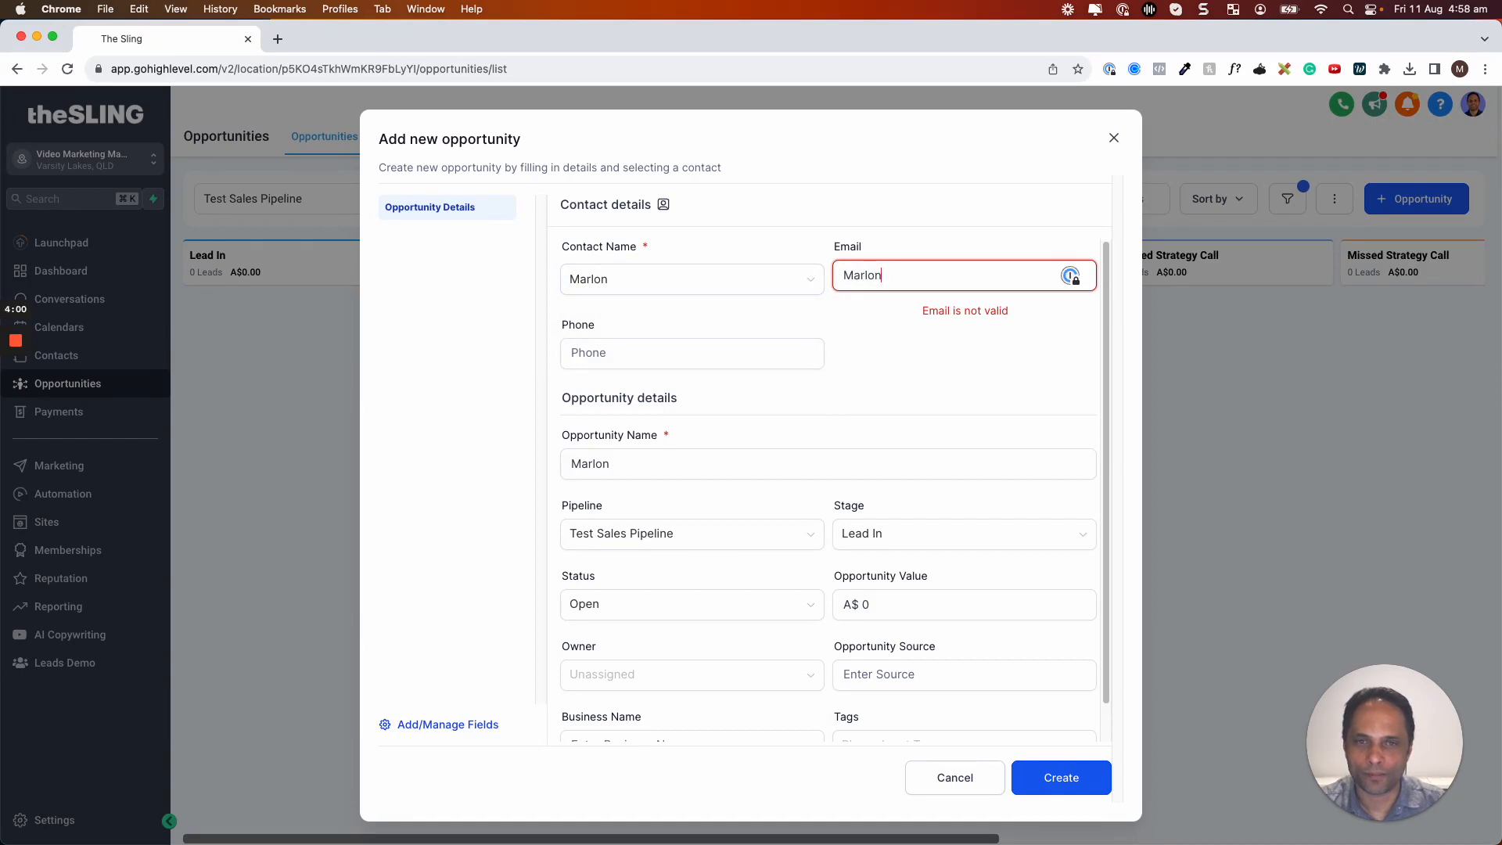
type("@")
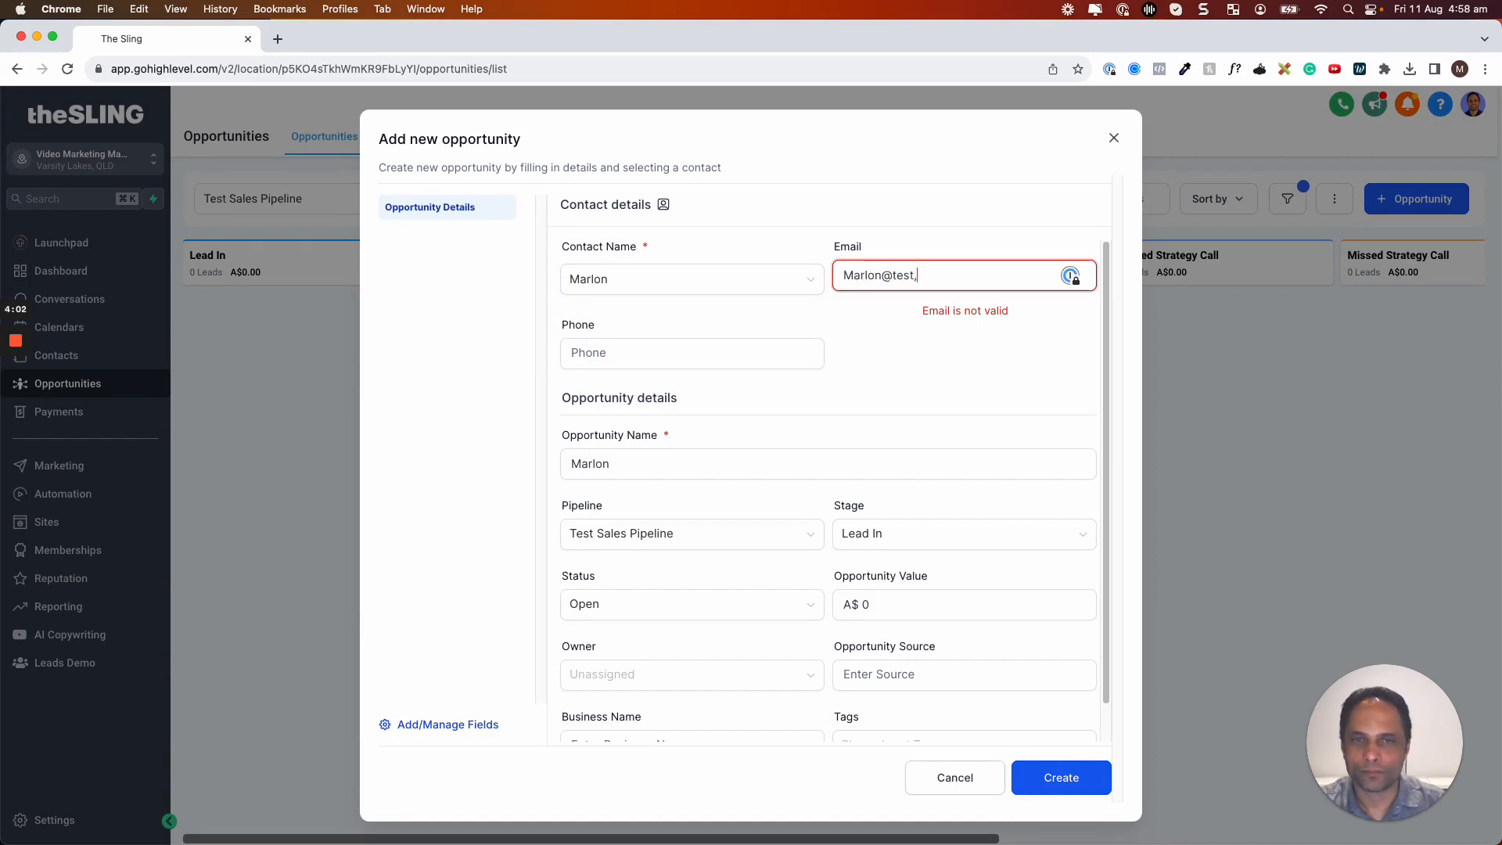
type("test,")
key("BackSpace")
type(".com")
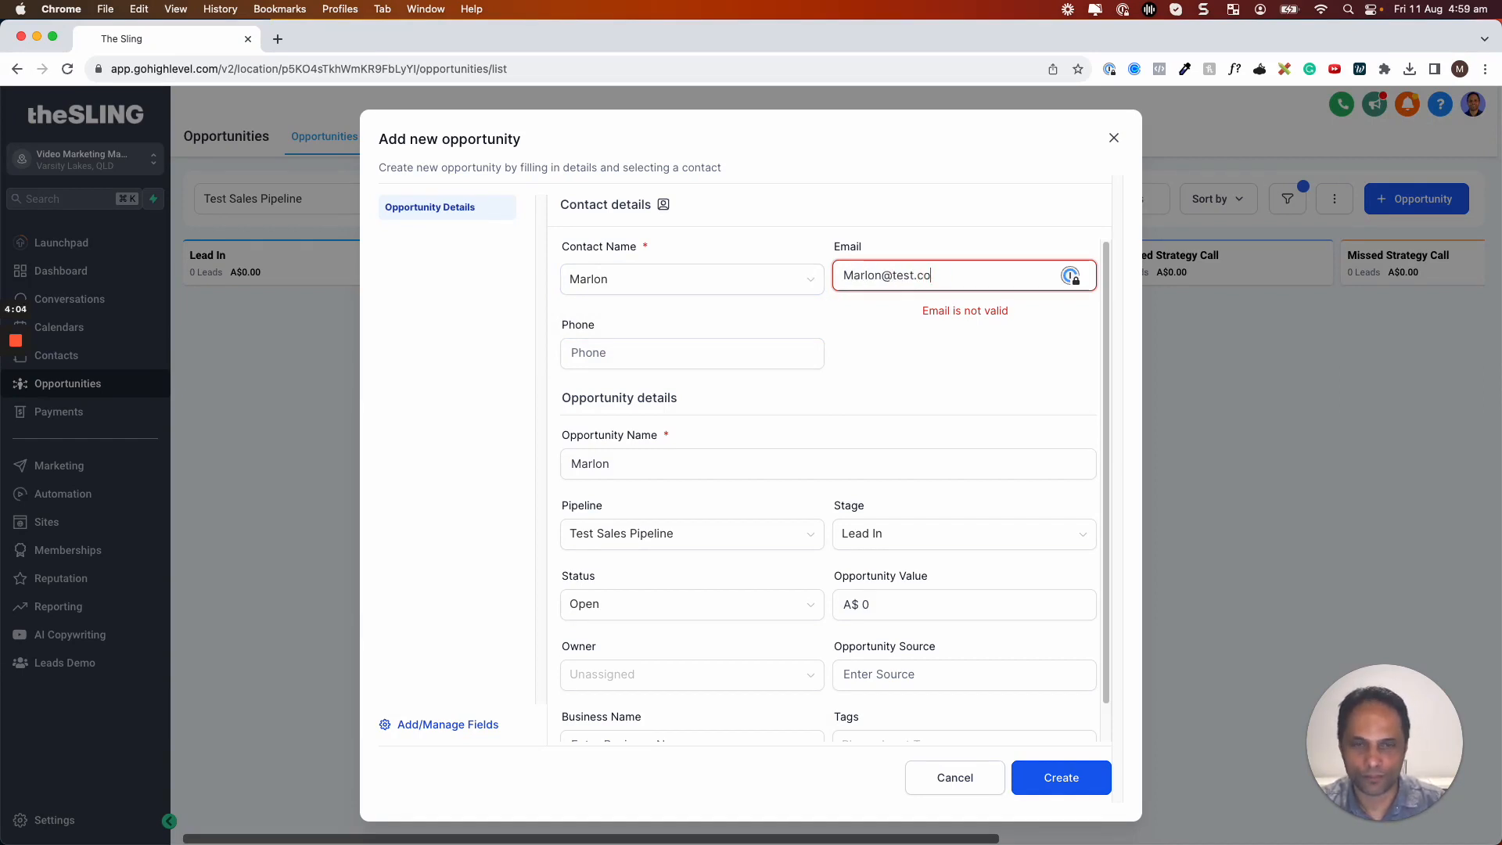
left_click(633, 278)
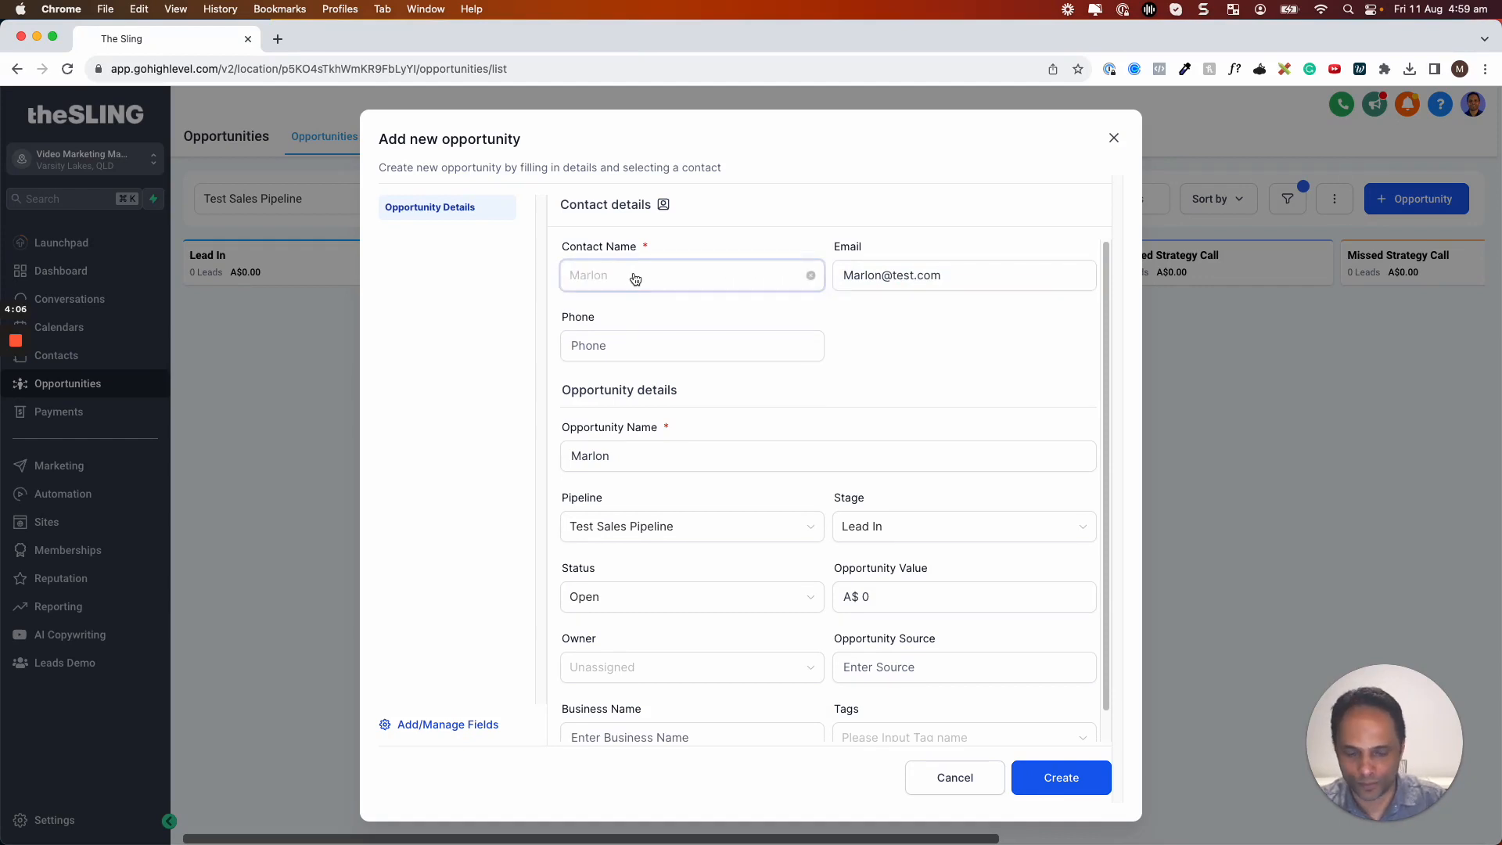
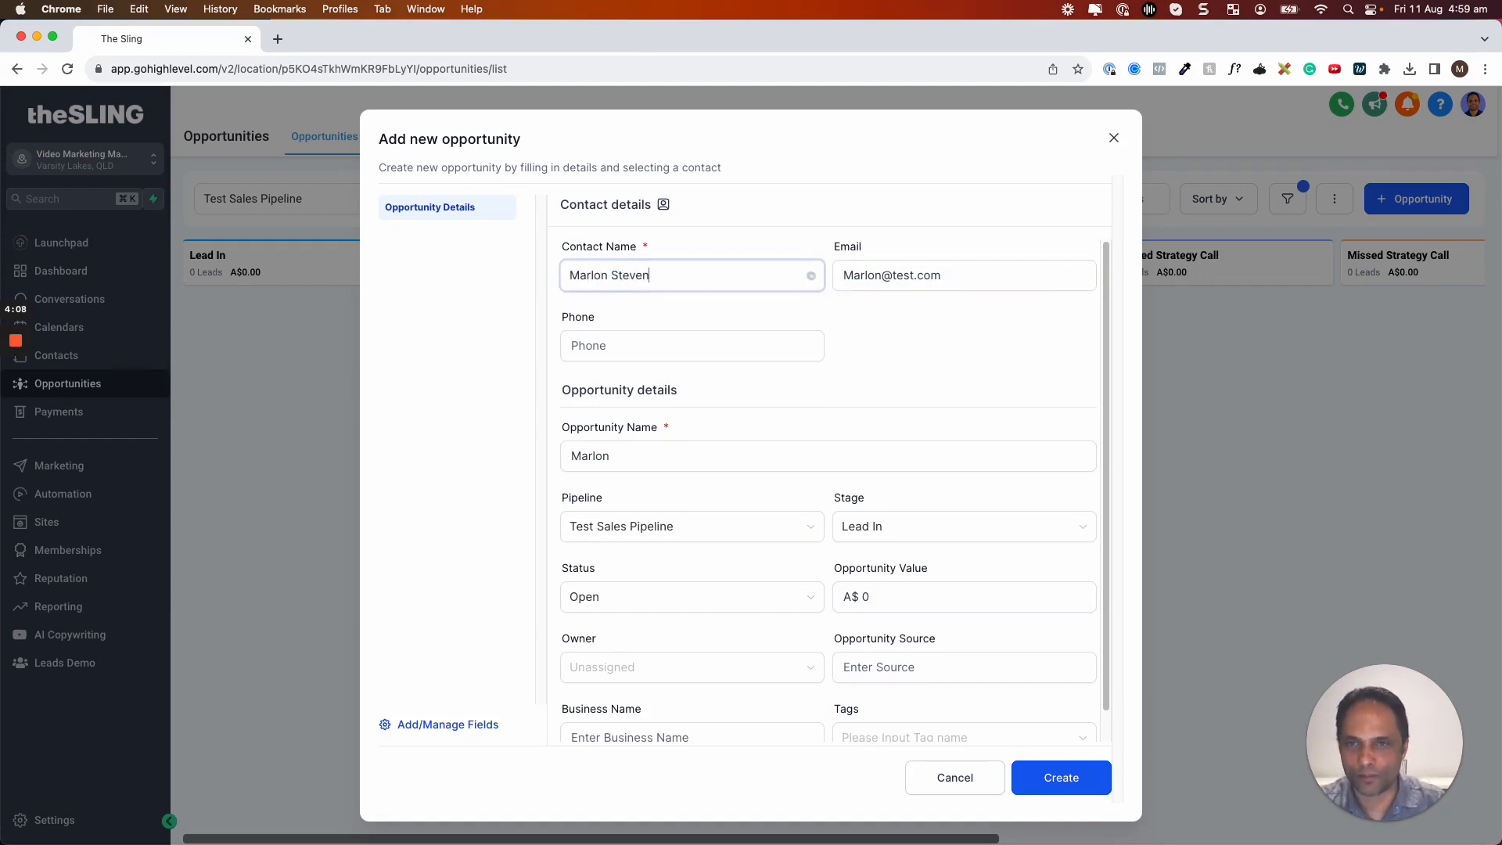
left_click(640, 345)
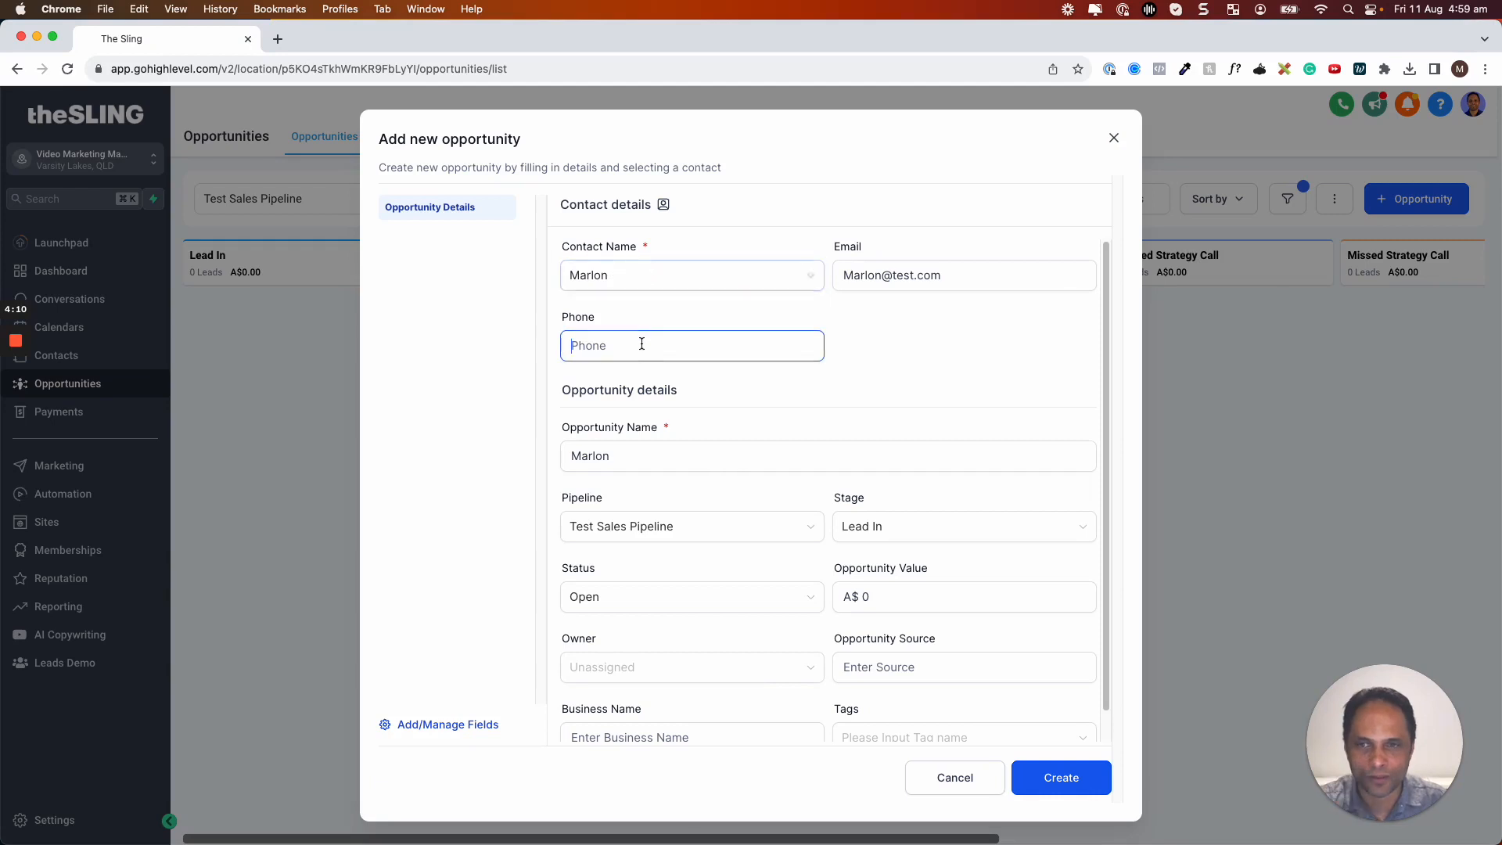
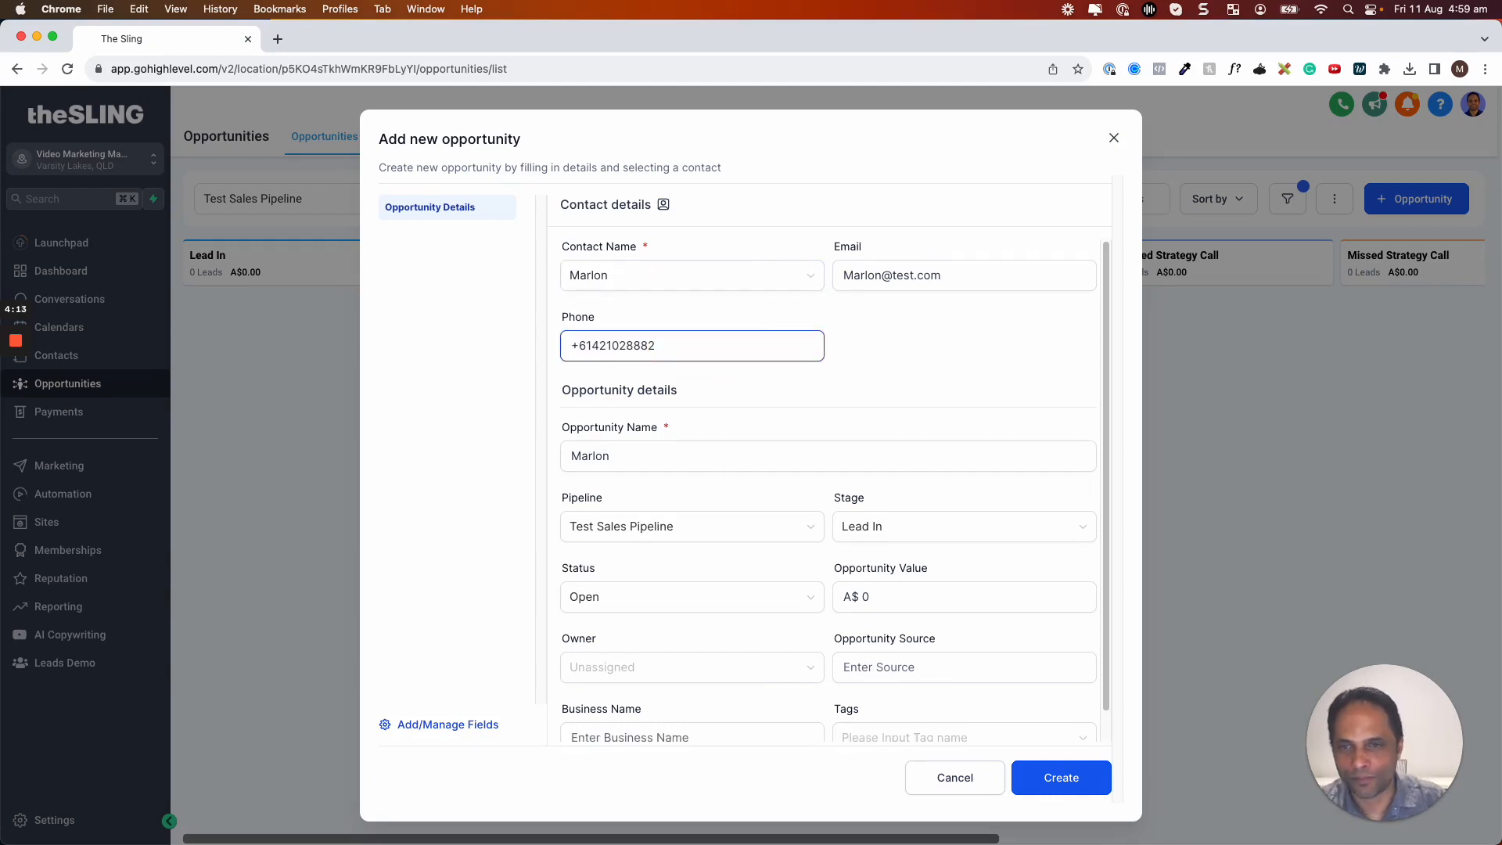
left_click(618, 452)
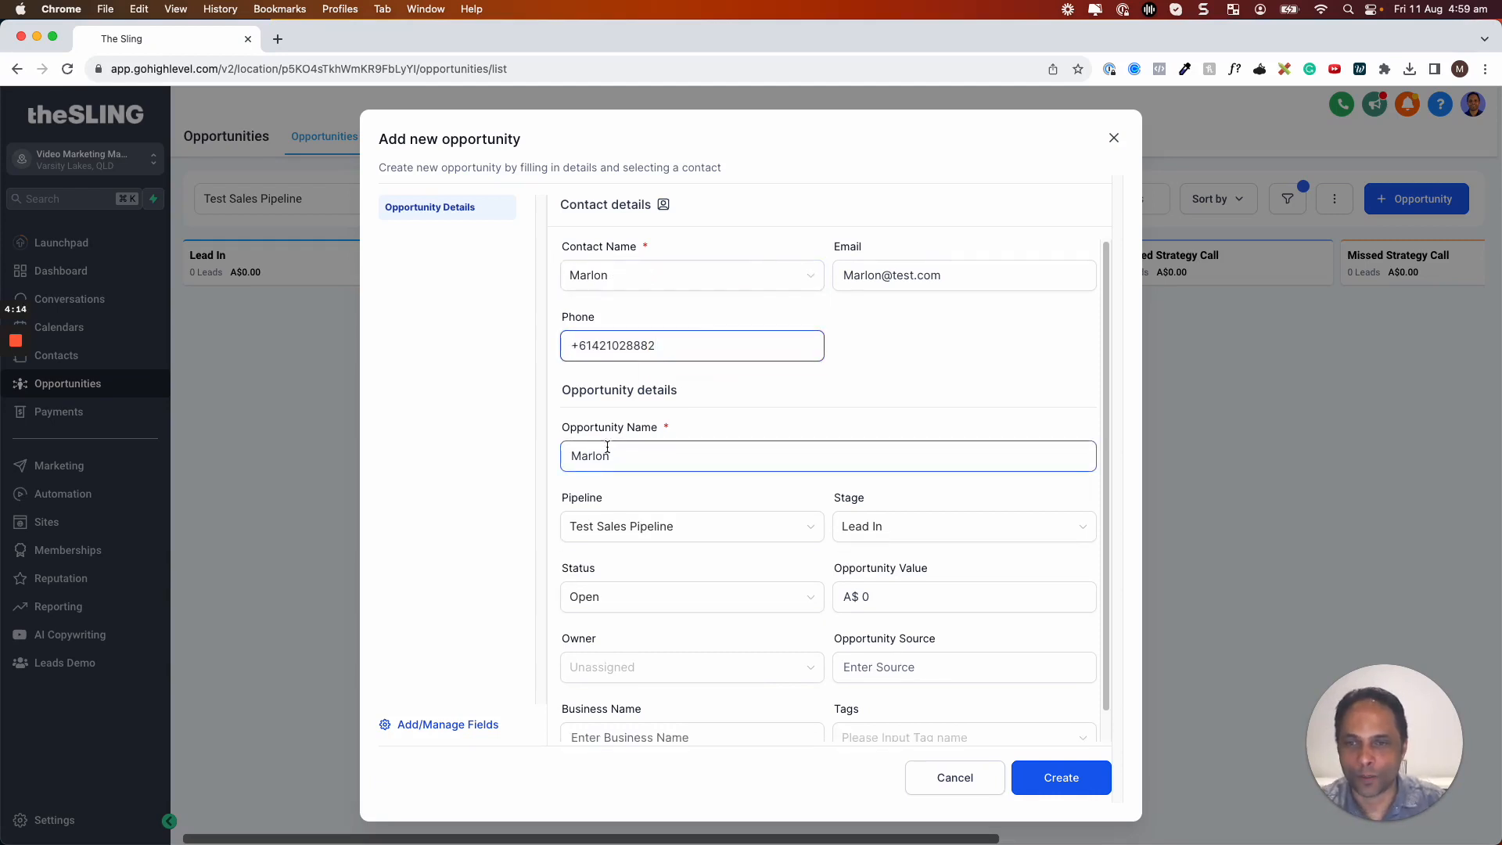
left_click(624, 455)
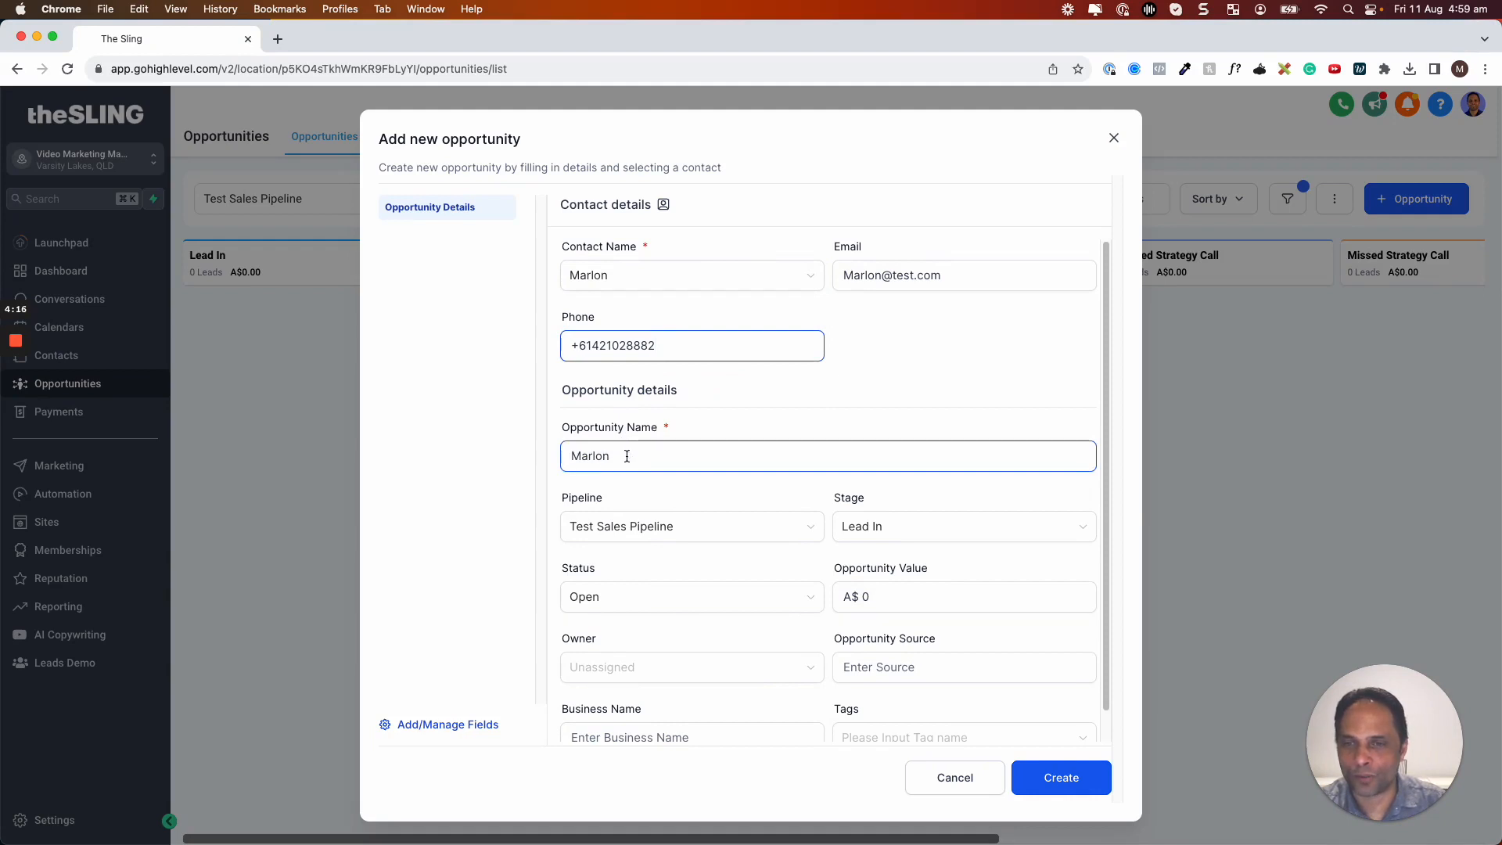
Name the opportunity after the contact plus 'Ebook: VMM Blueprint', keeping the Lead In stage
type("Steven - Ebook: VMM")
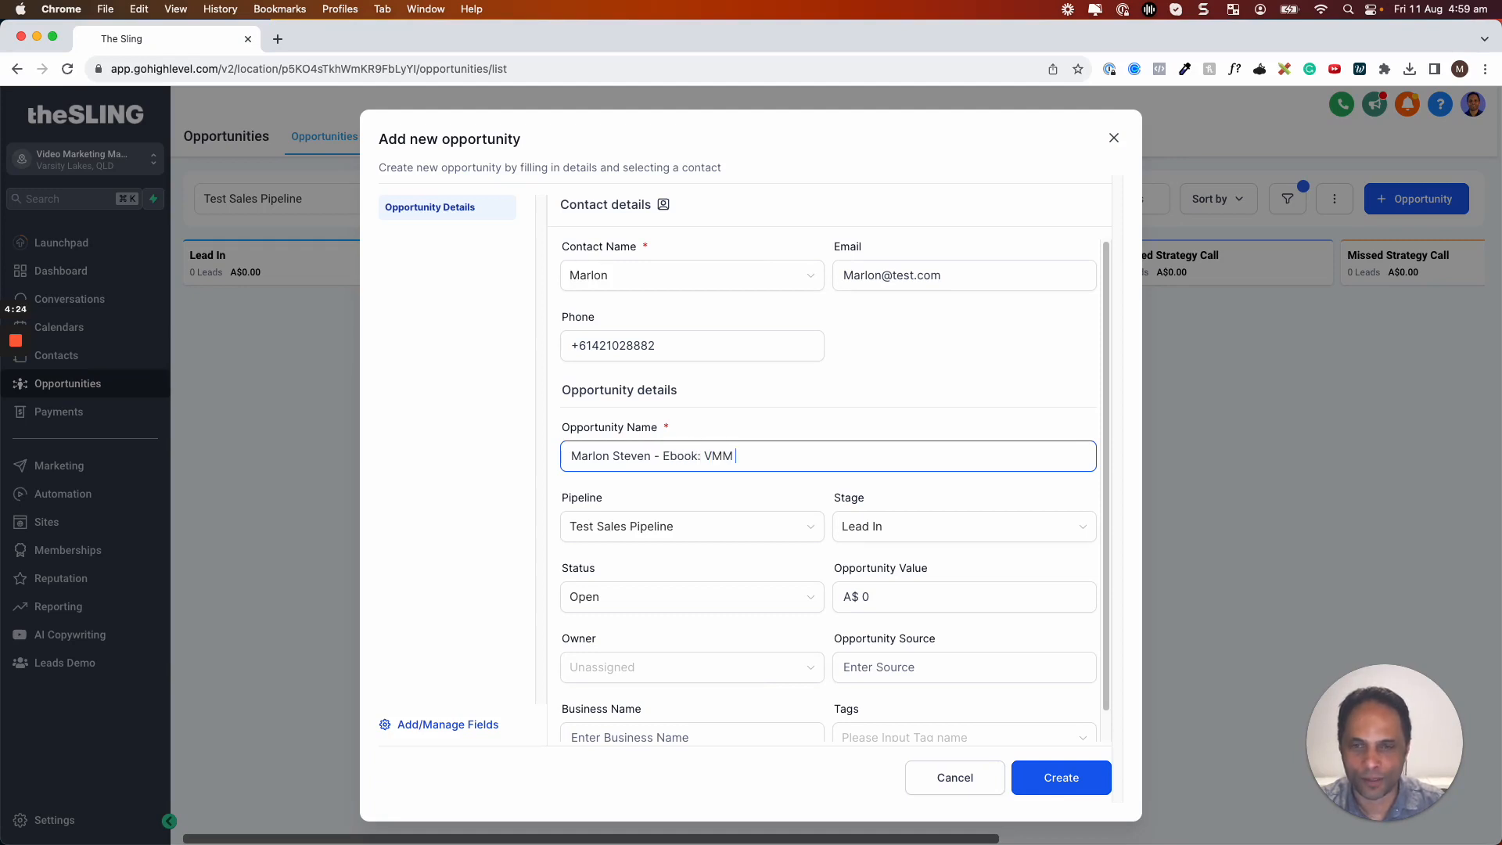
type("rint")
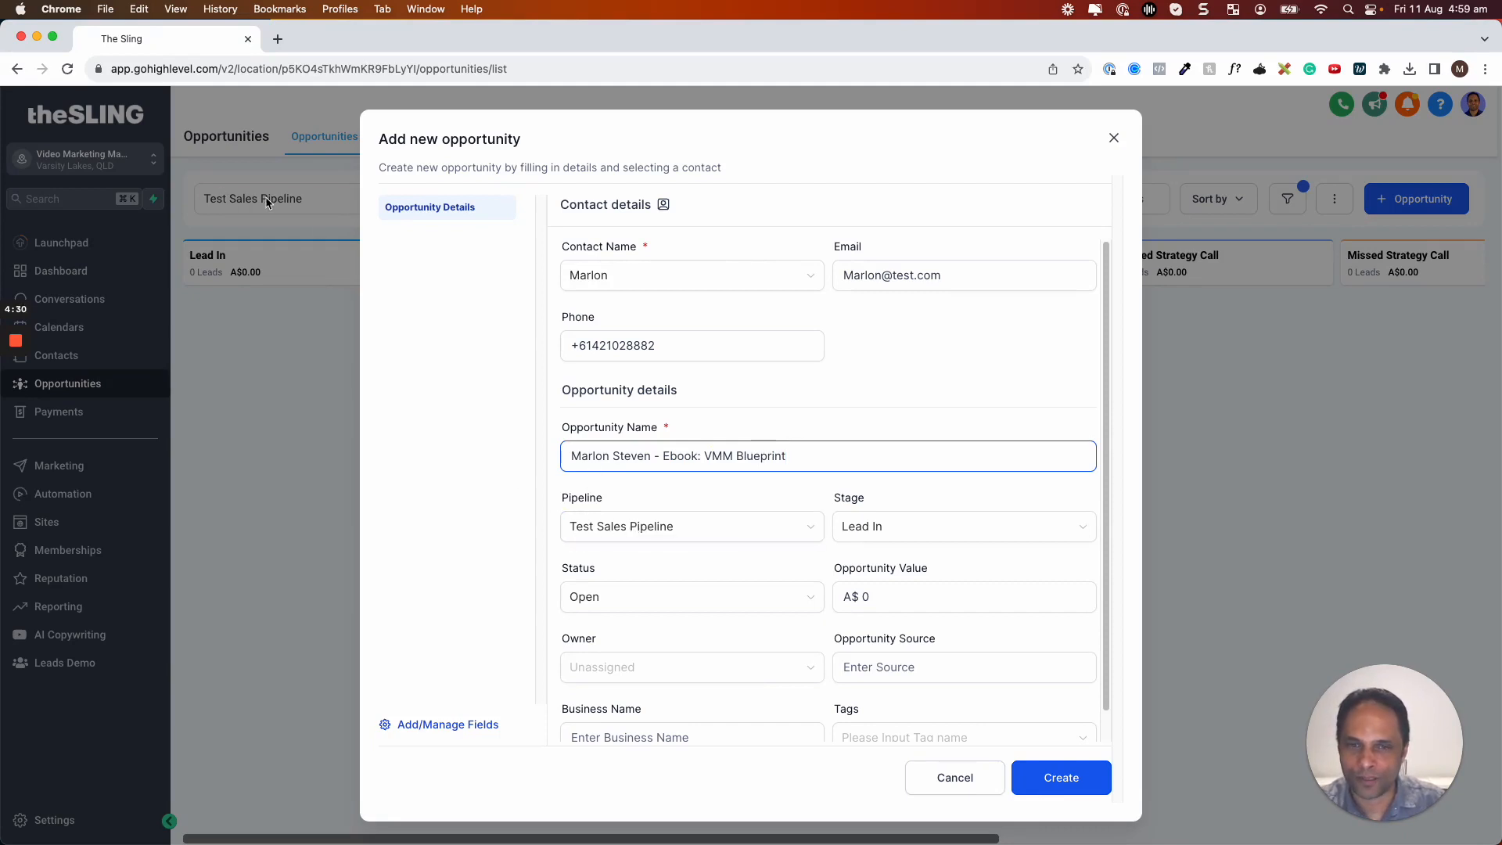
left_click(881, 526)
left_click(879, 526)
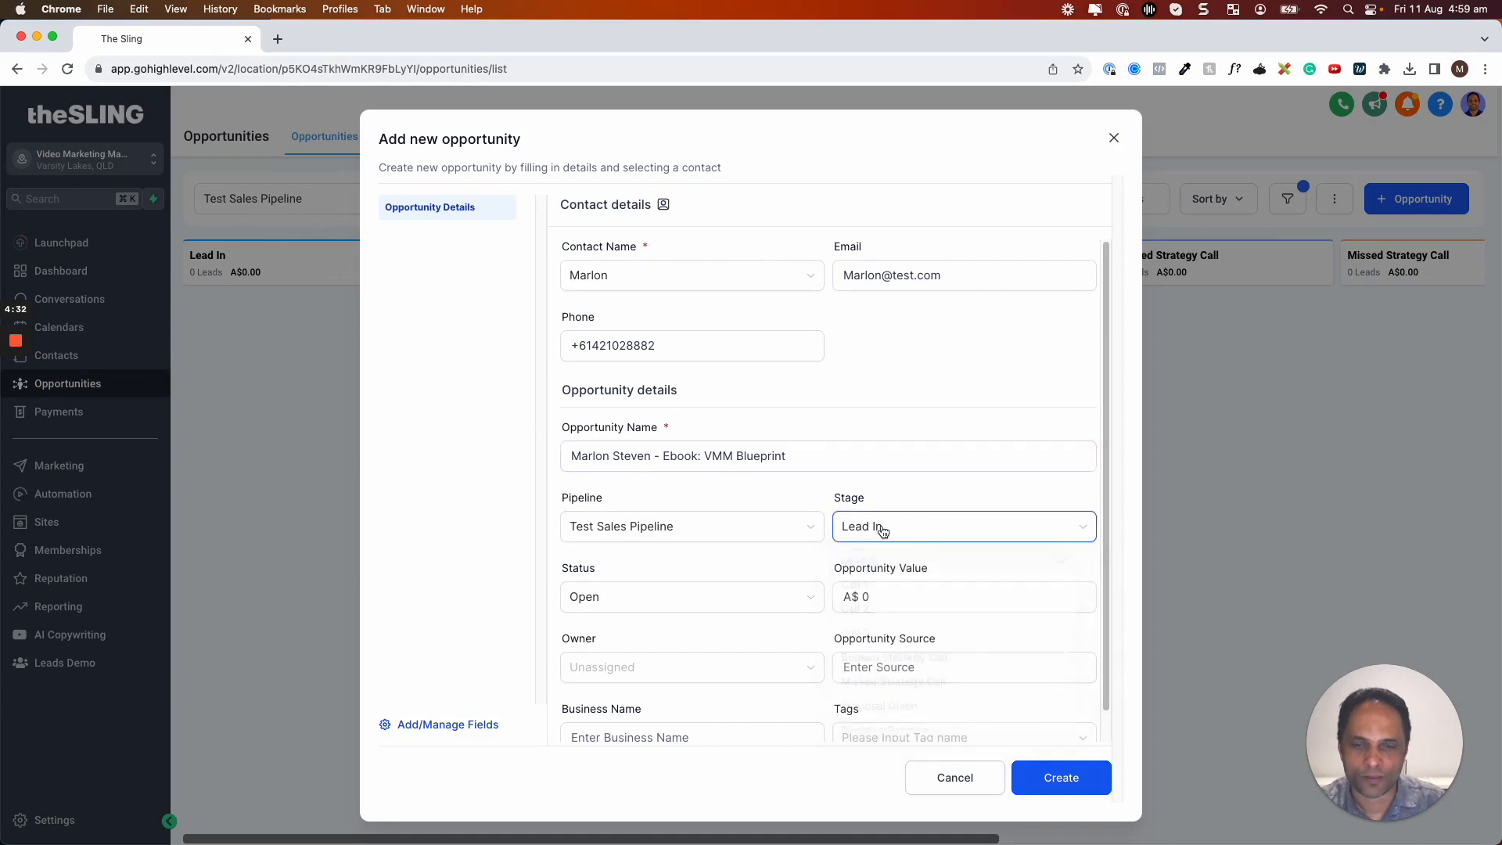
left_click(596, 599)
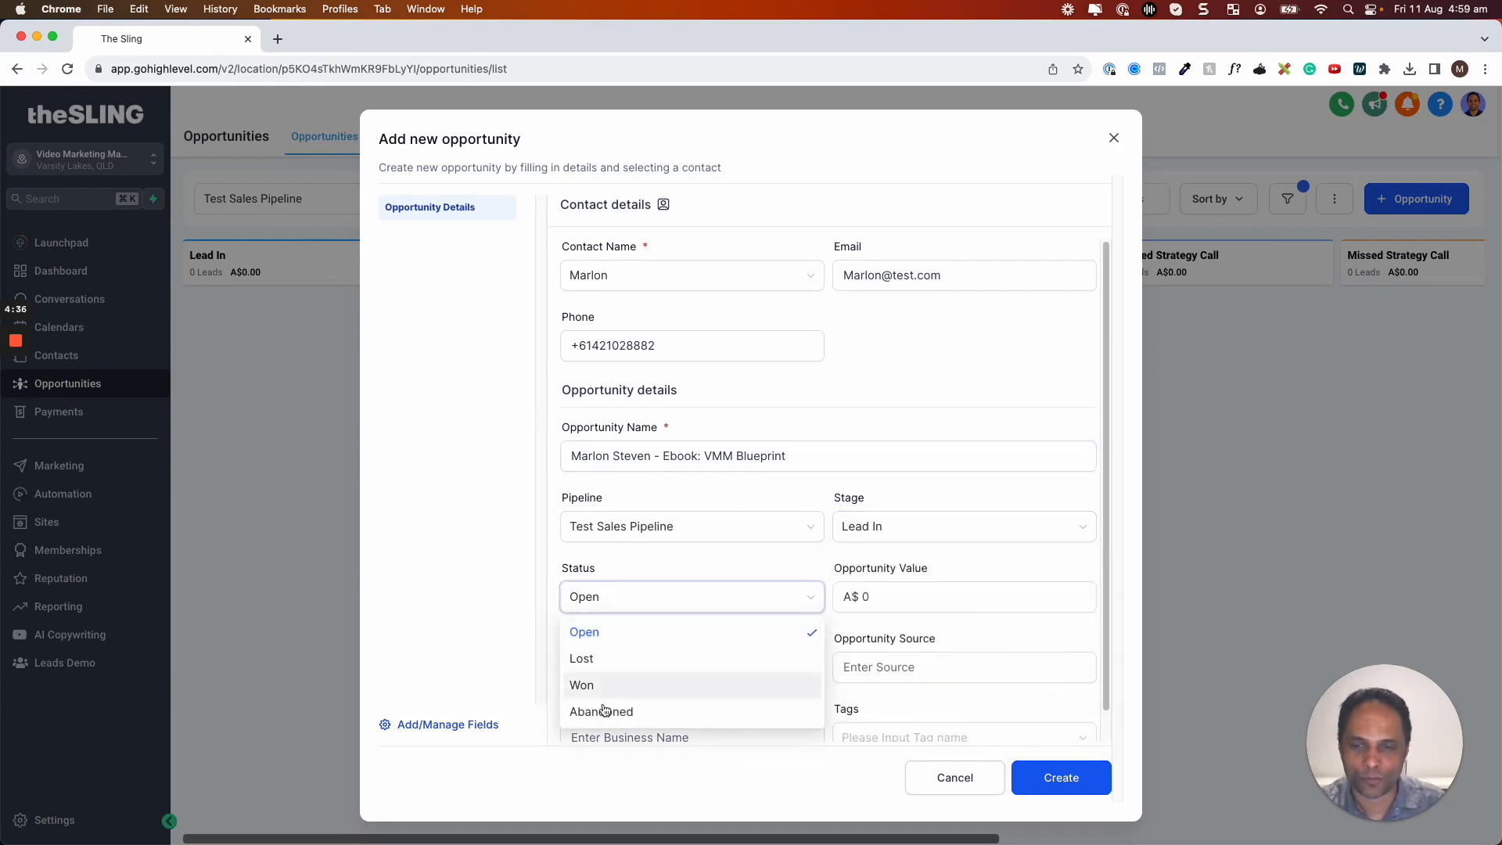
Set the opportunity value to A$1,000 and assign the listed user as owner
left_click(950, 597)
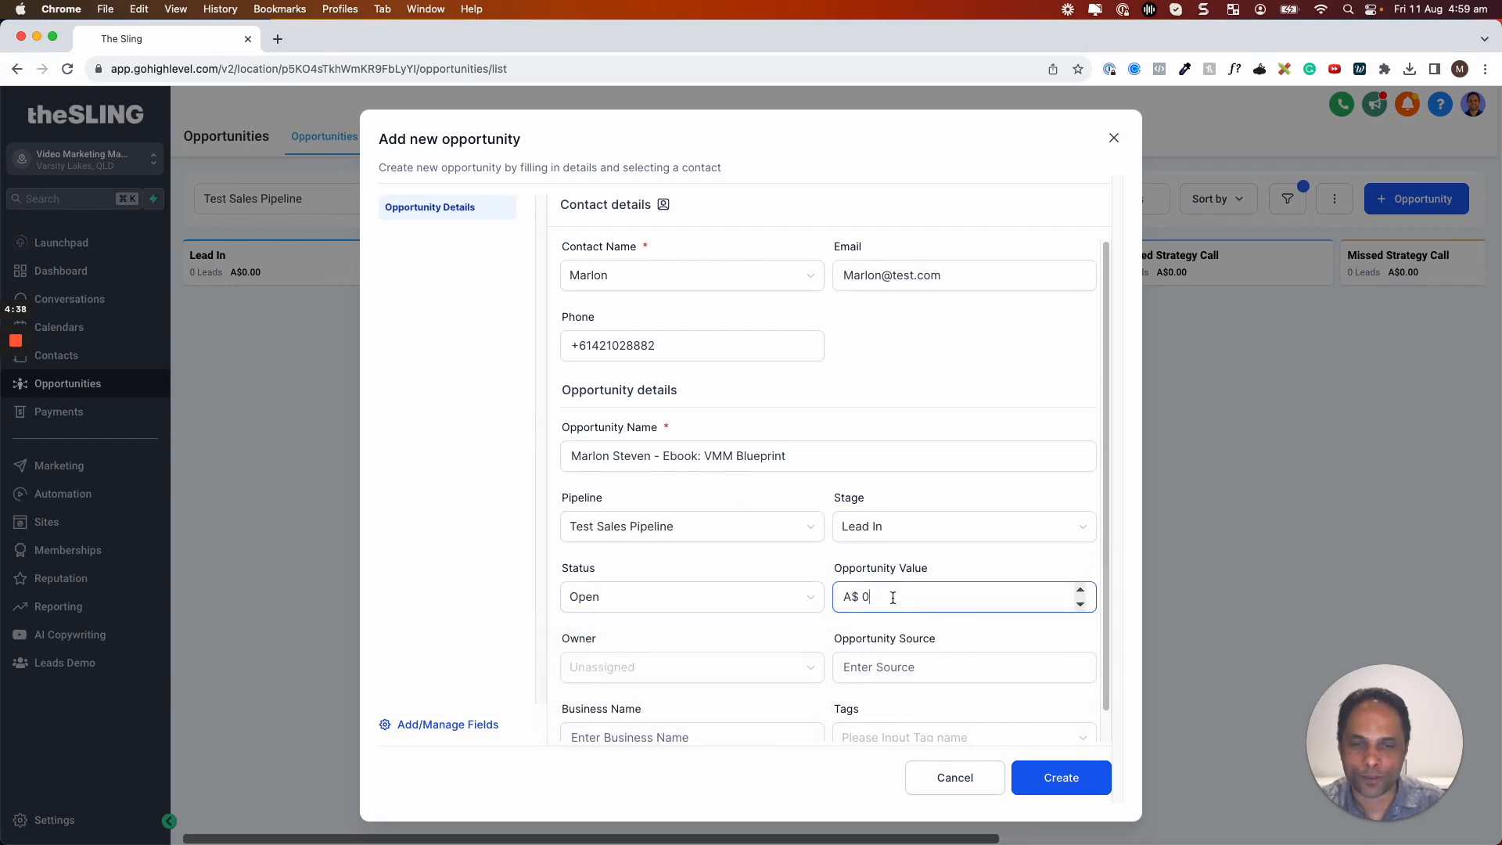
key("BackSpace")
type("1000")
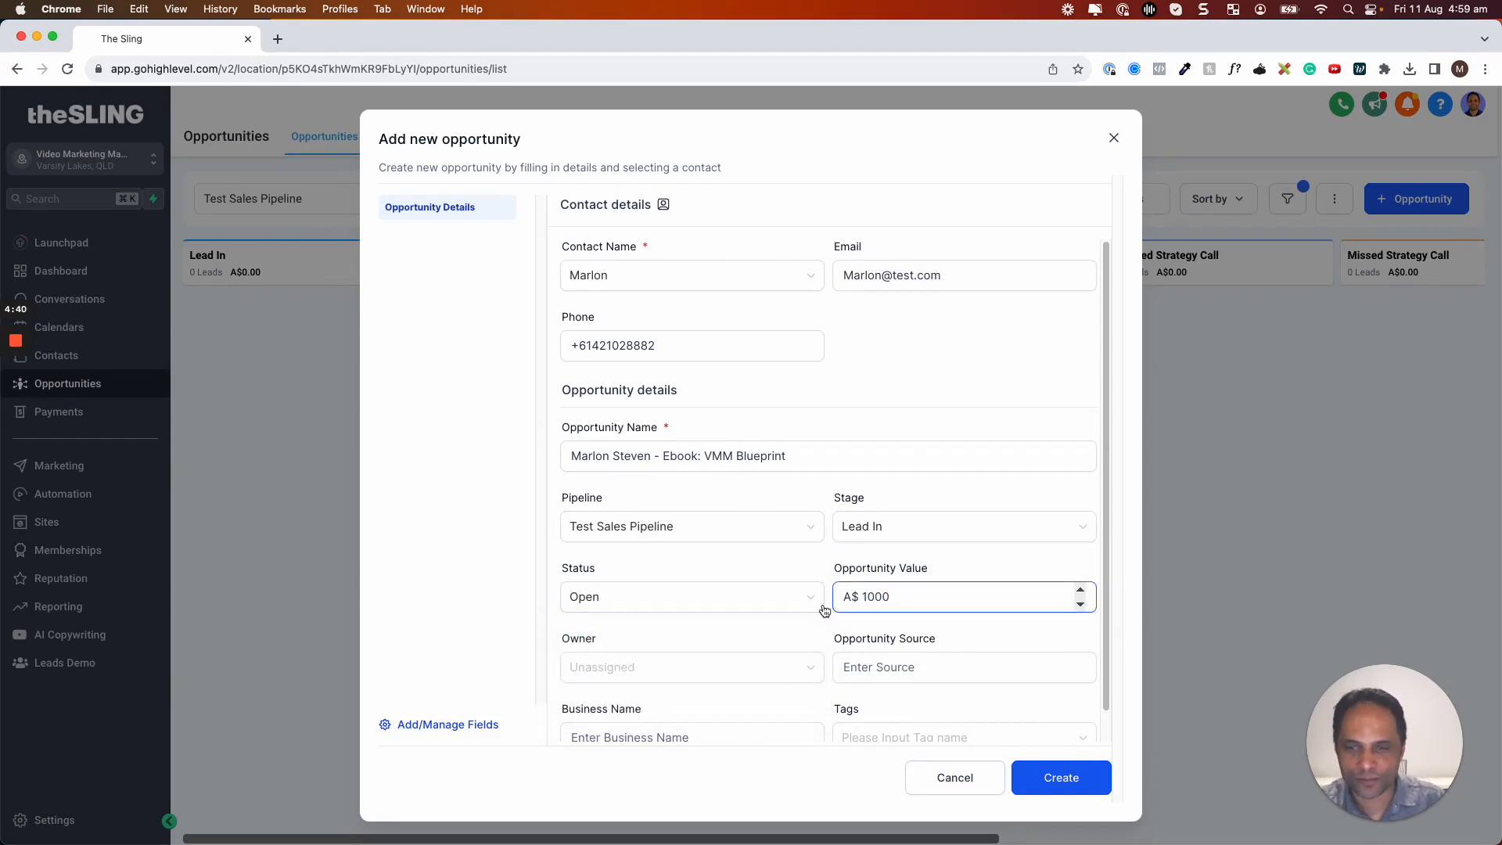
left_click(739, 671)
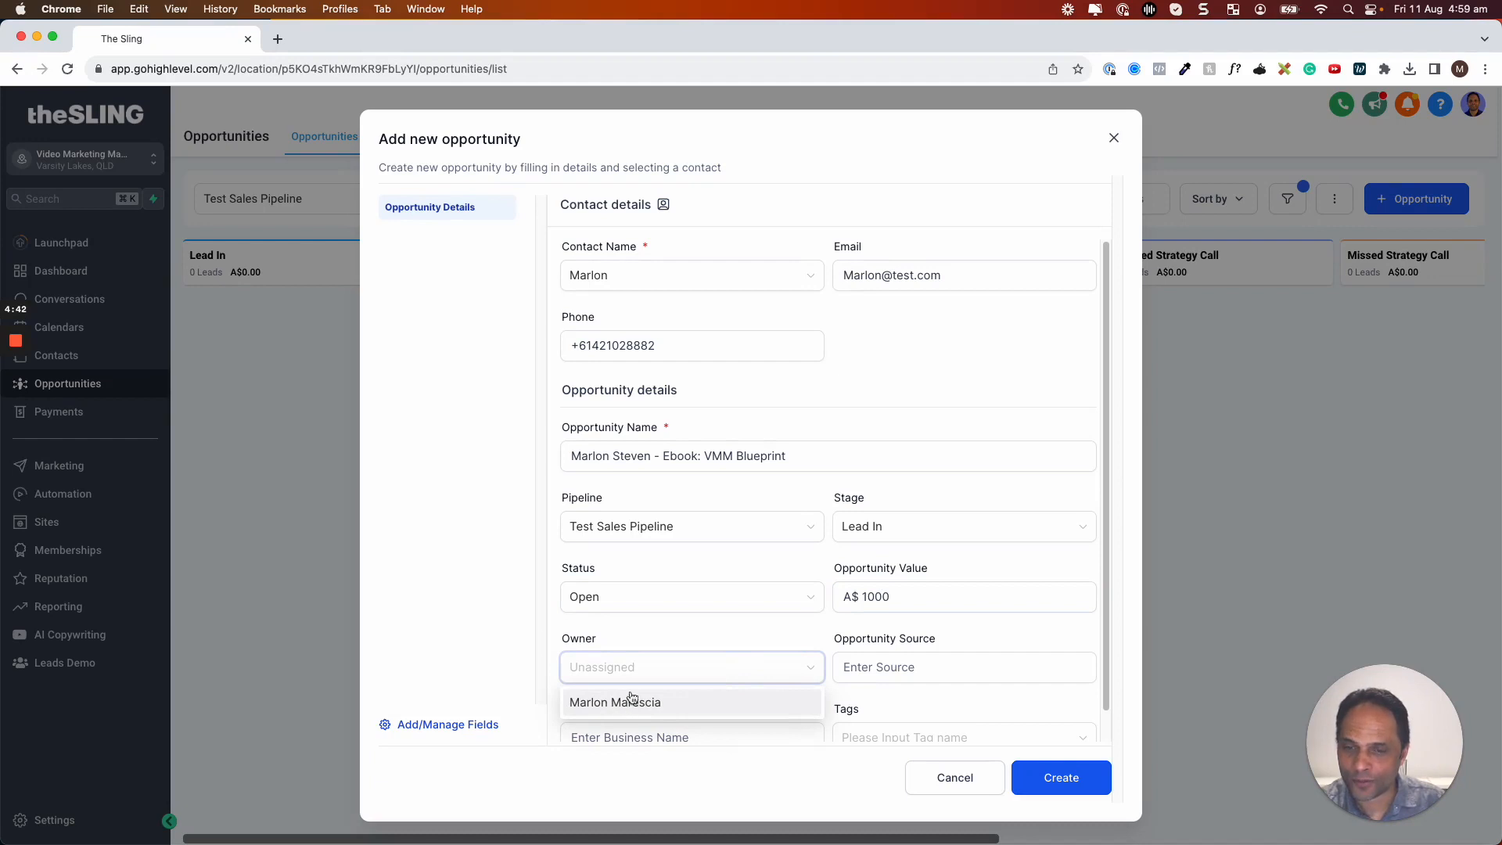
left_click(626, 706)
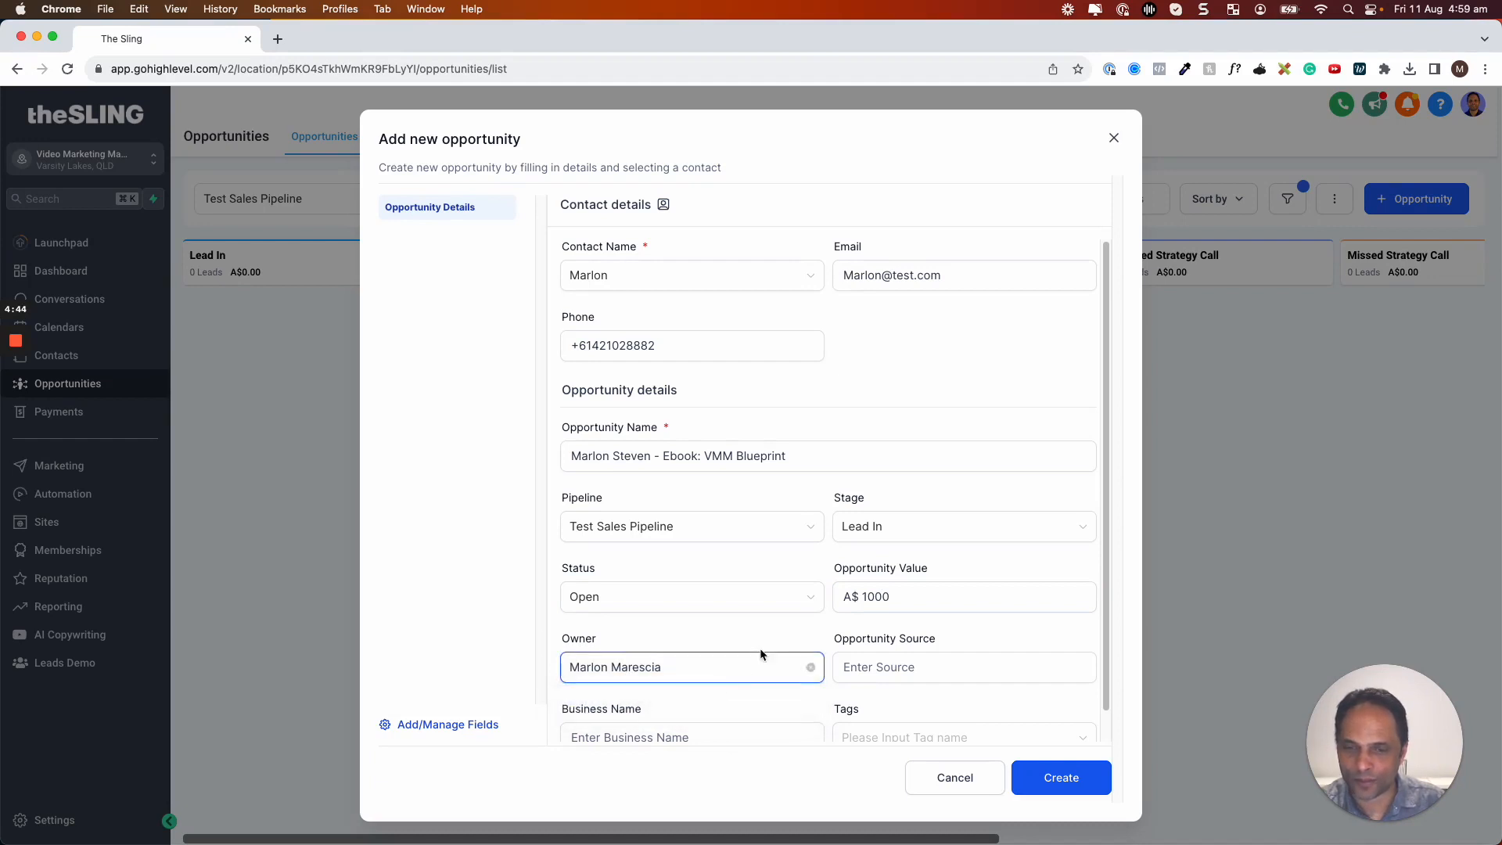
Set source to Referral, fill the business name, tag it attorney, then create the opportunity
scroll(759, 655, "down", 1)
left_click(908, 640)
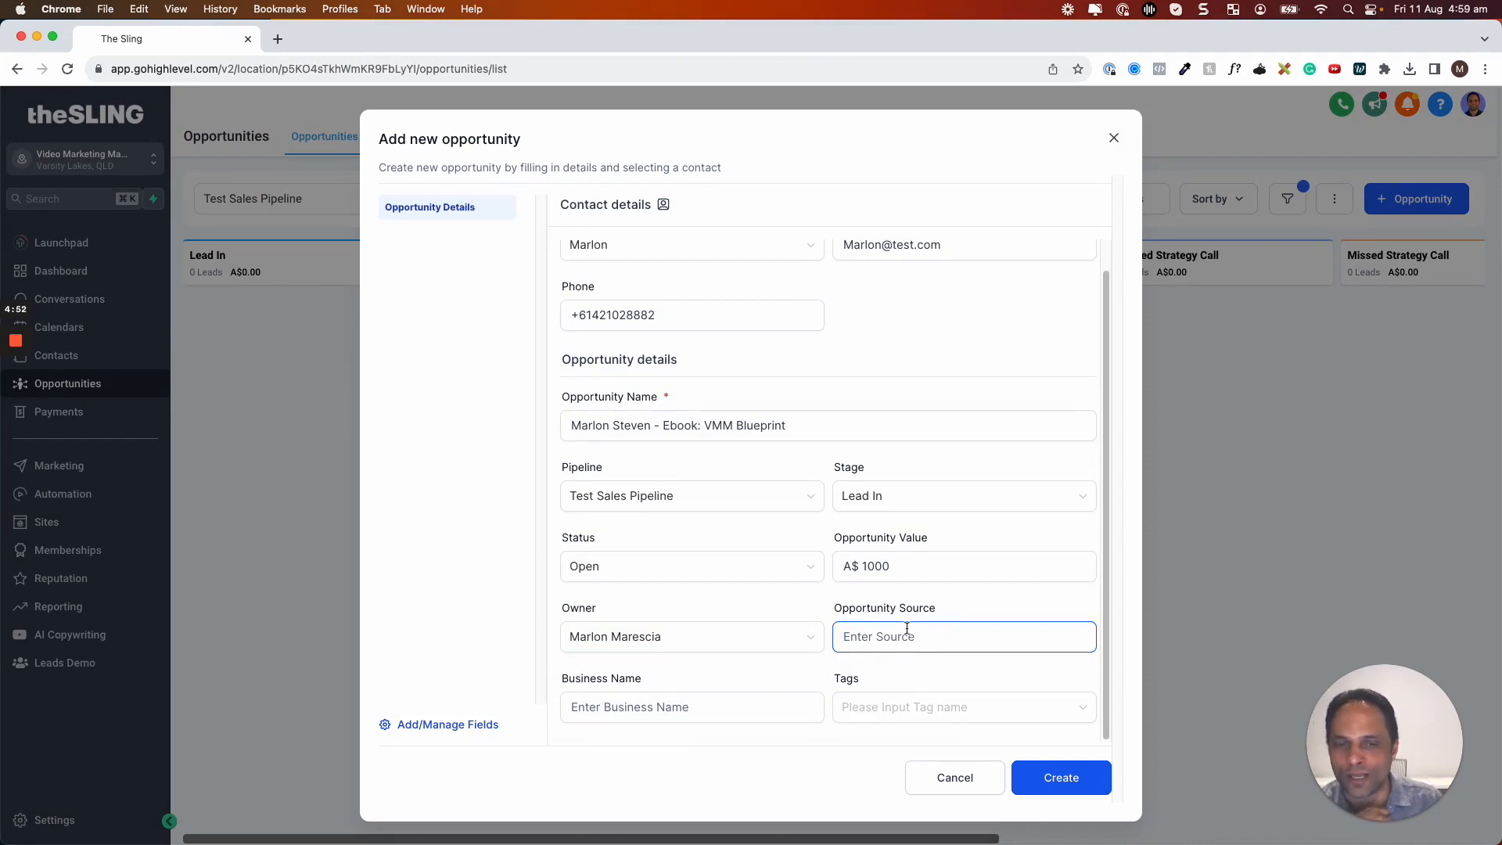
left_click(717, 712)
left_click(863, 648)
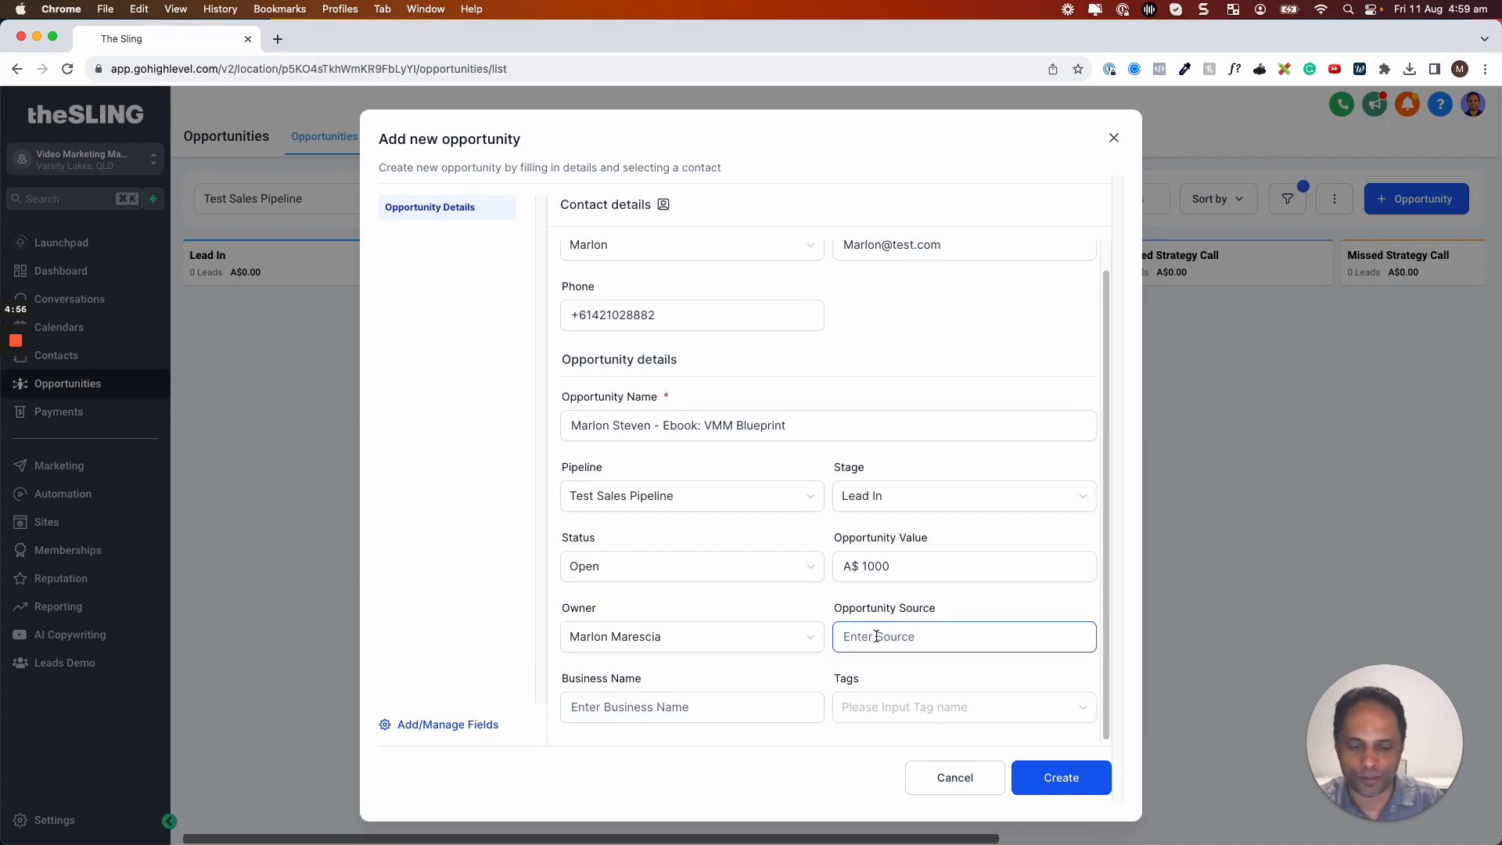
type("Reg")
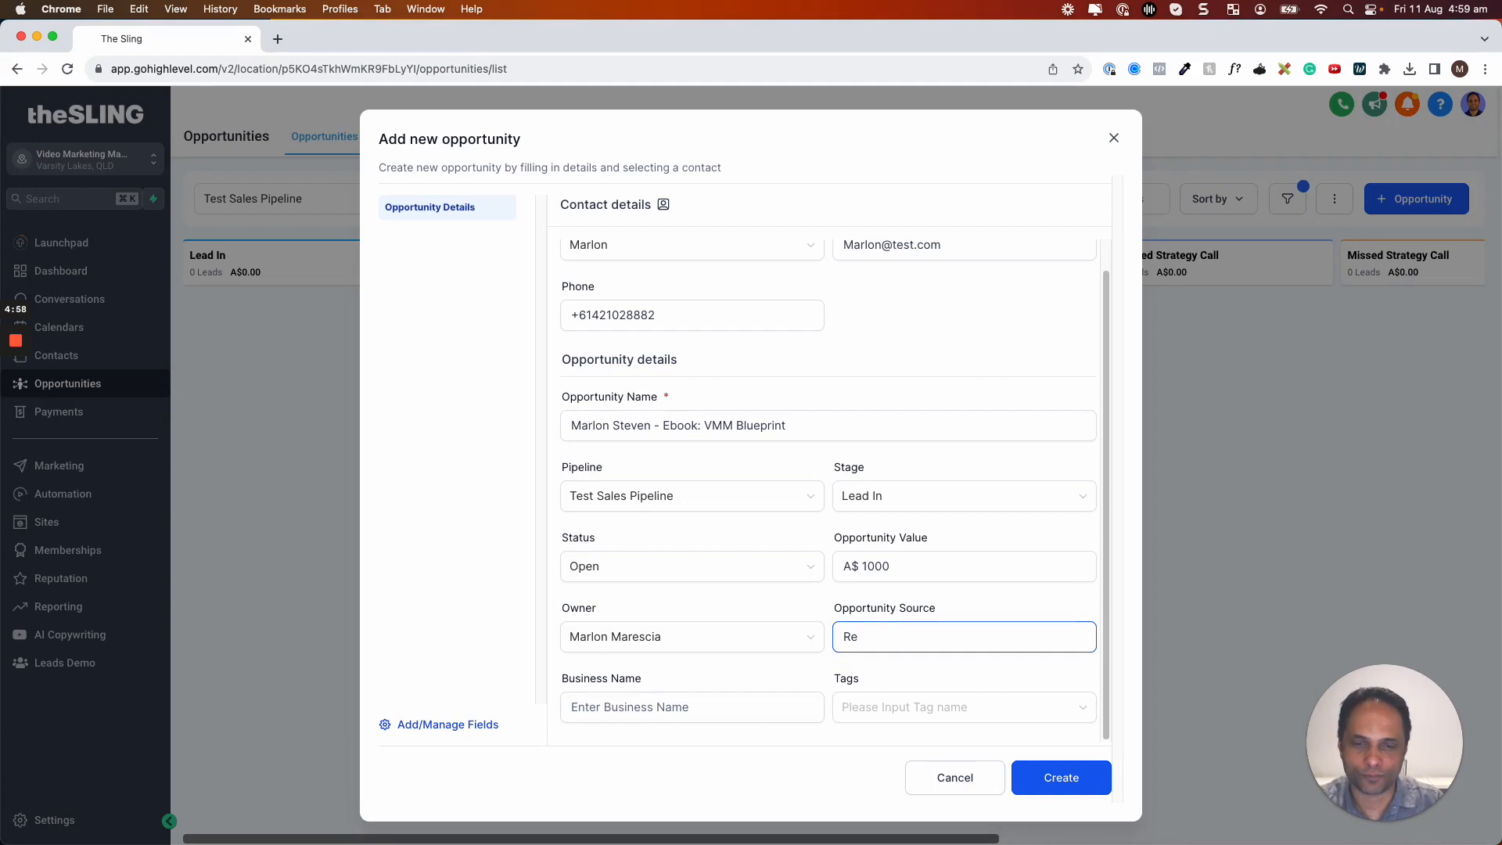
left_click(718, 701)
type("Enzango")
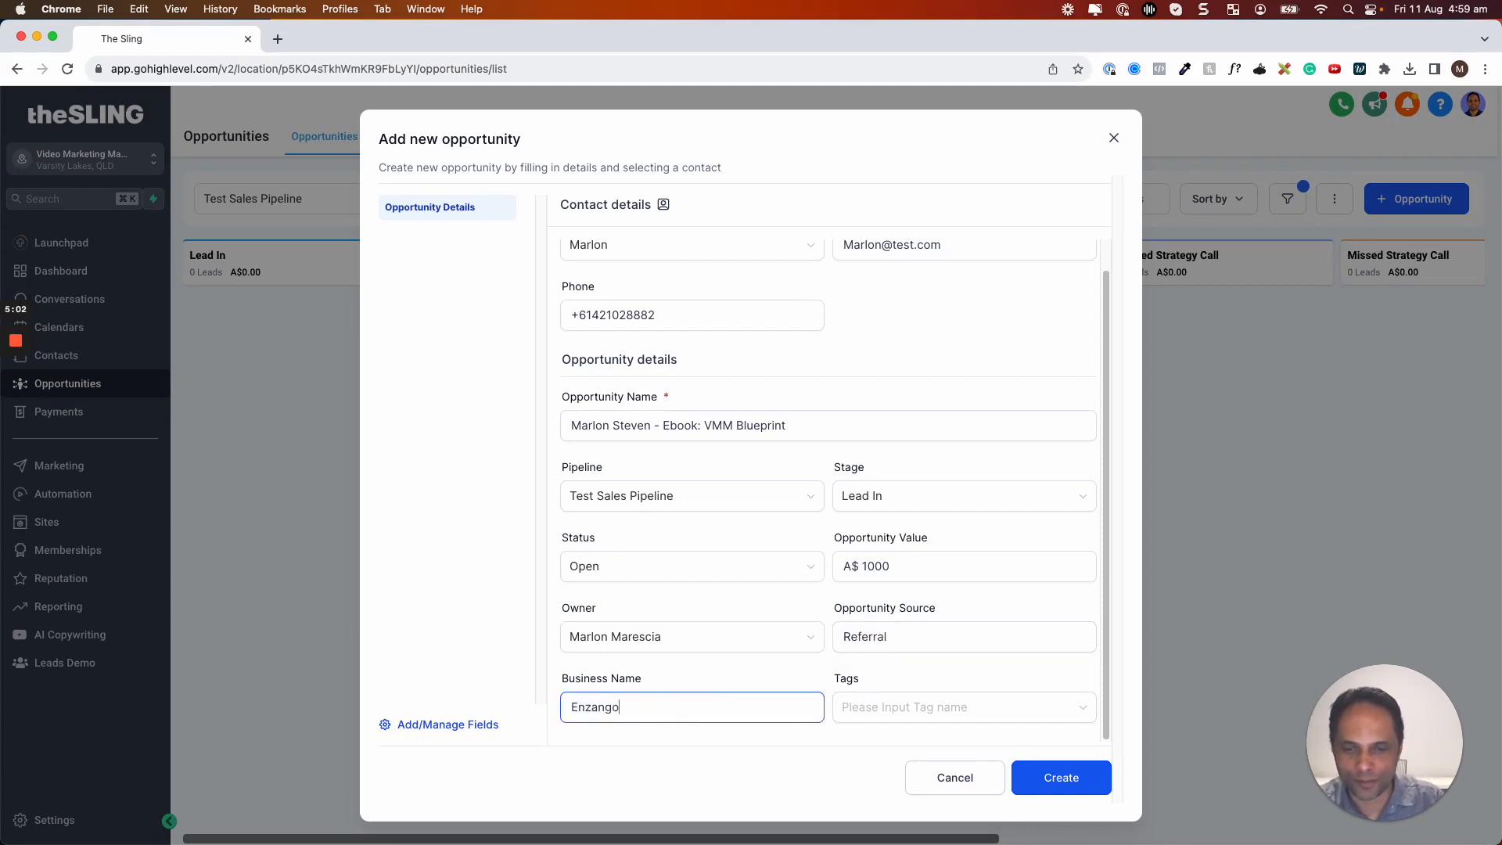
left_click(937, 714)
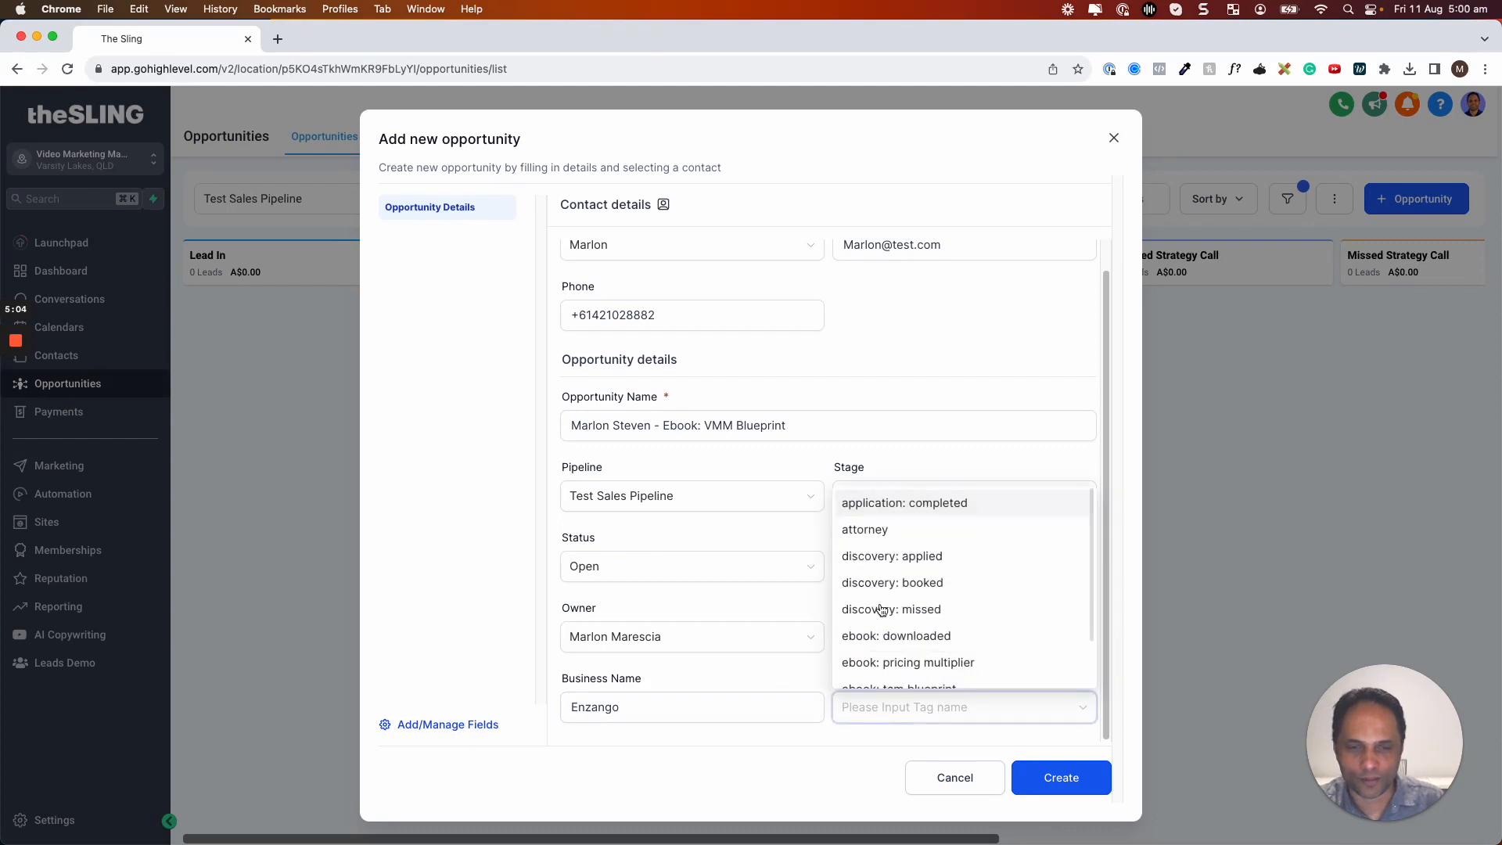
left_click(894, 530)
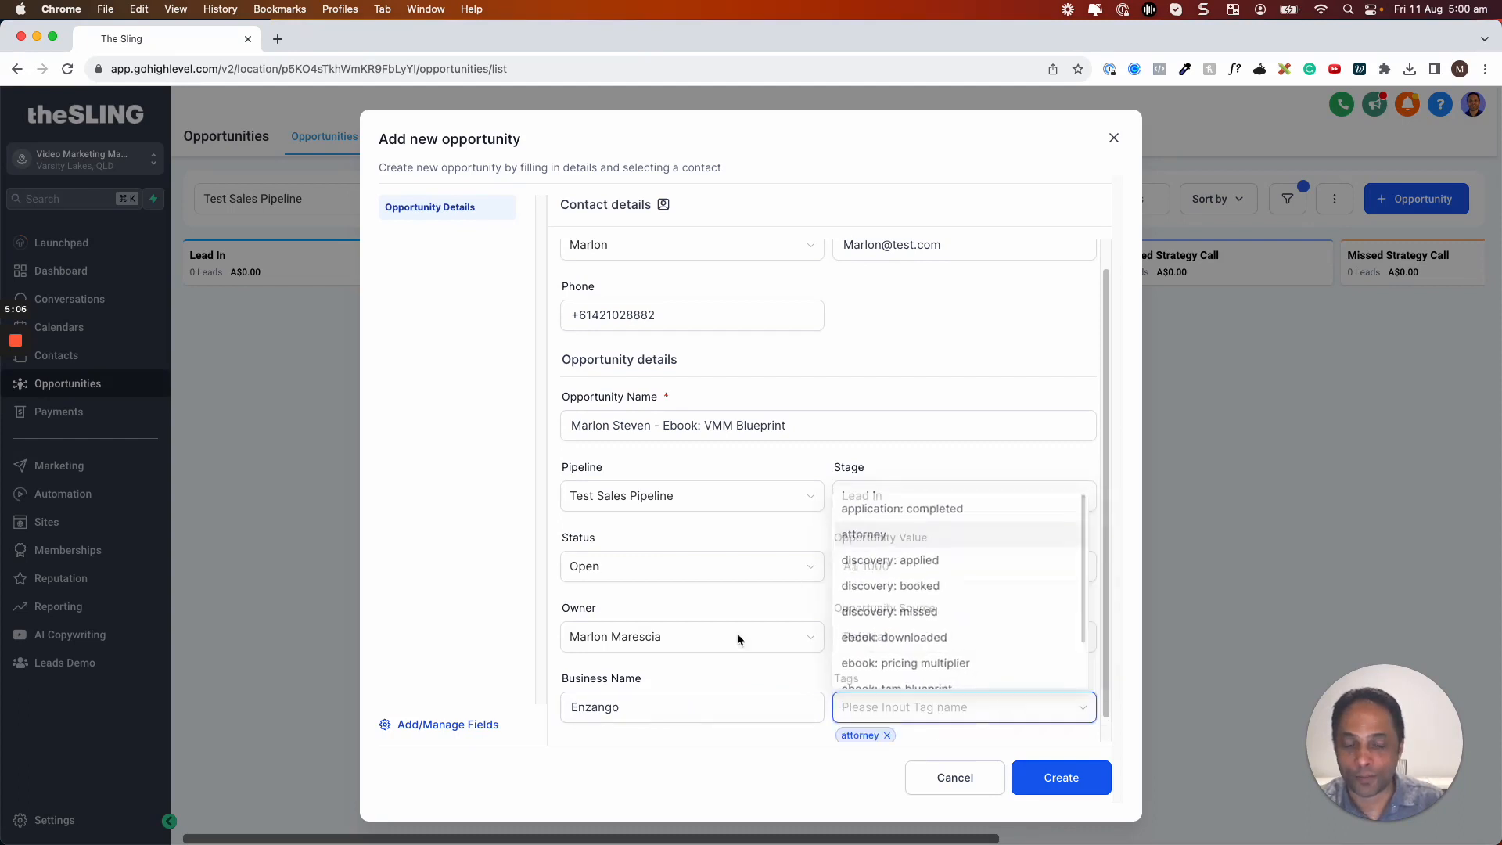
scroll(965, 693, "down", 1)
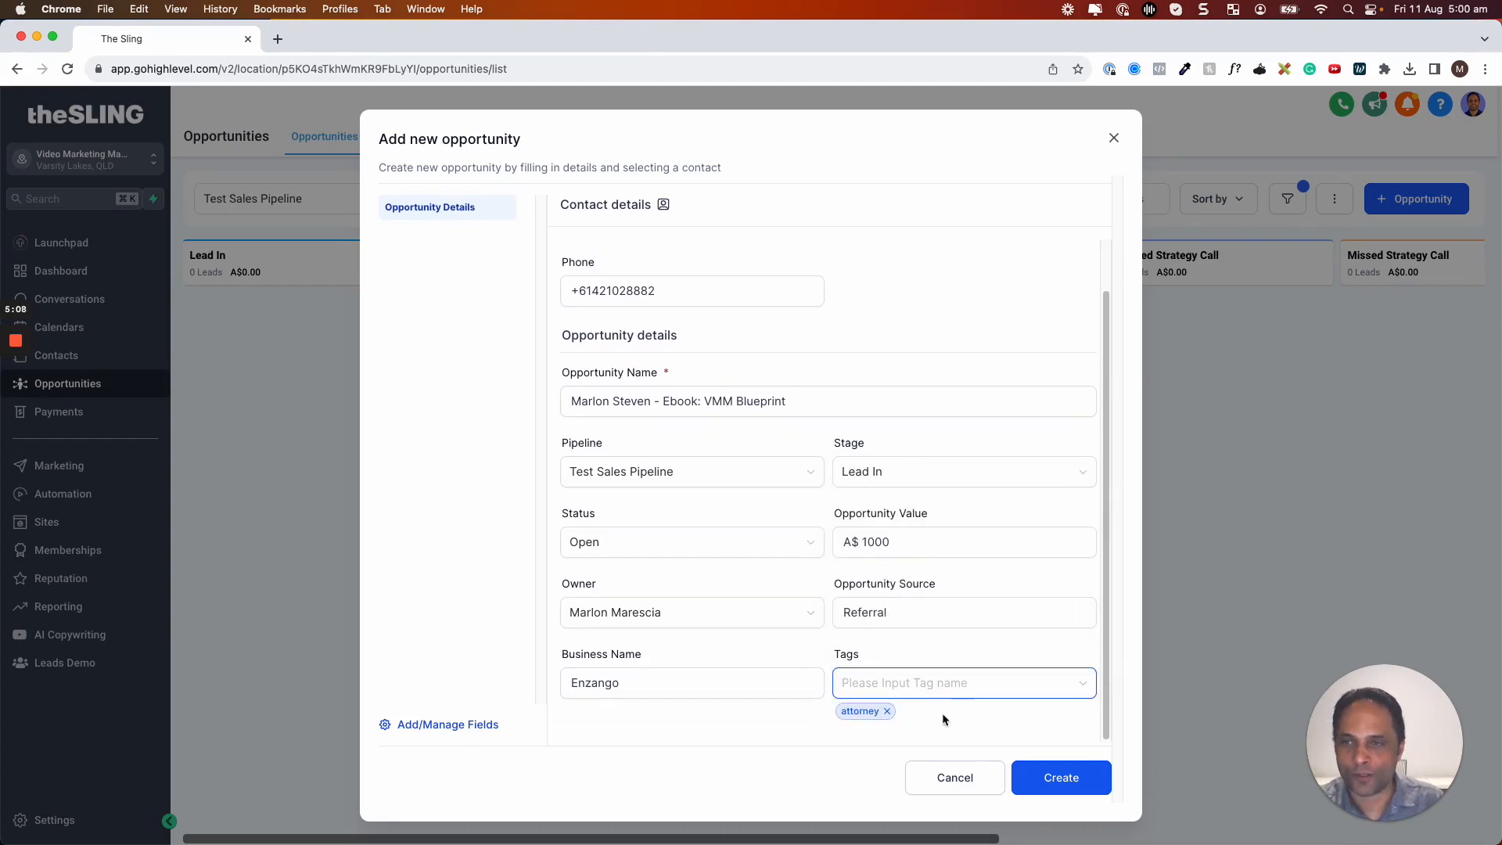
left_click(1037, 775)
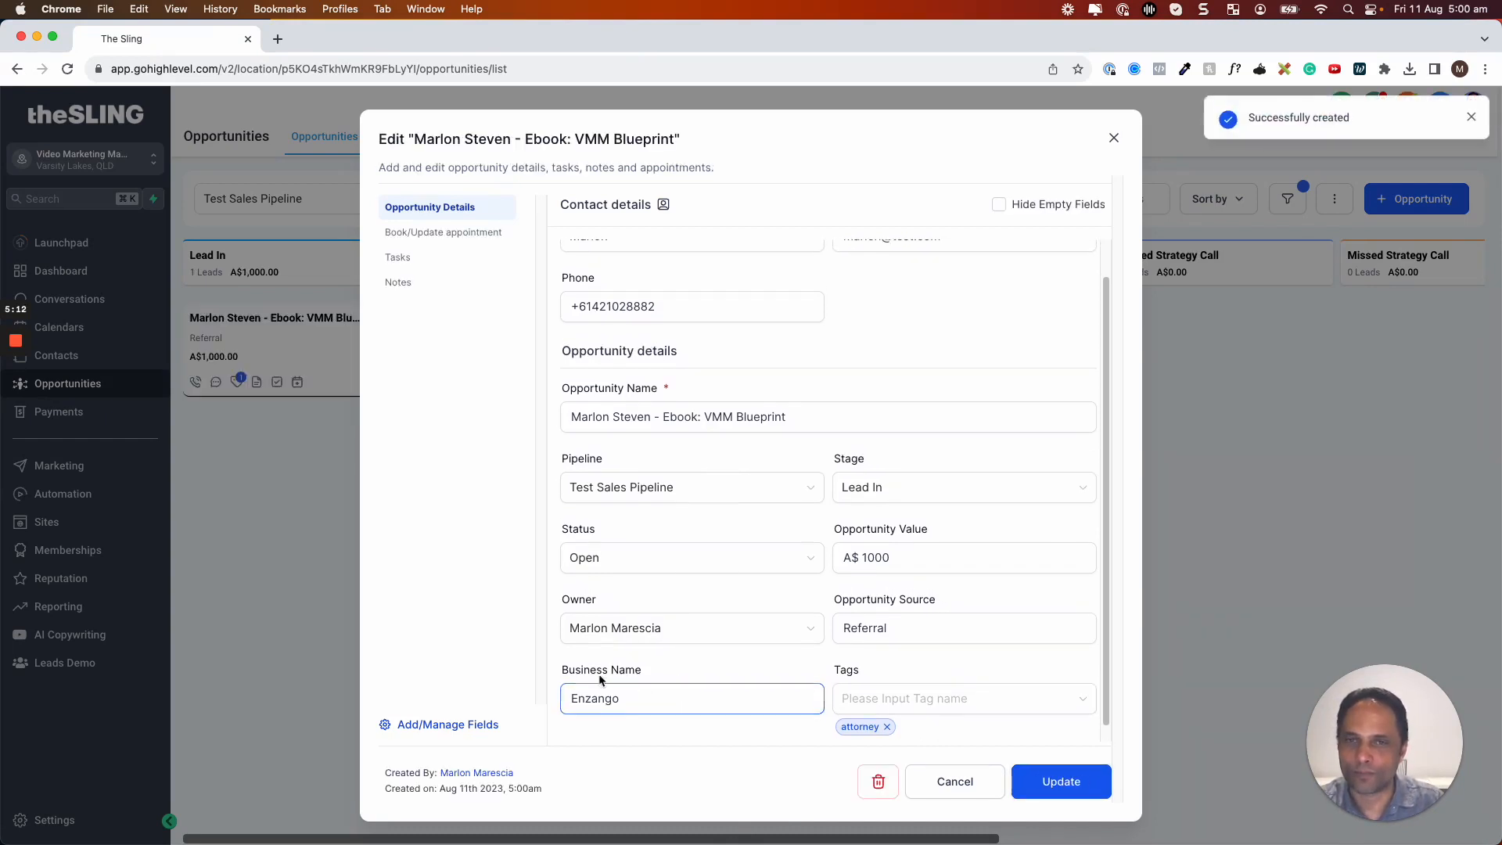
left_click(1114, 138)
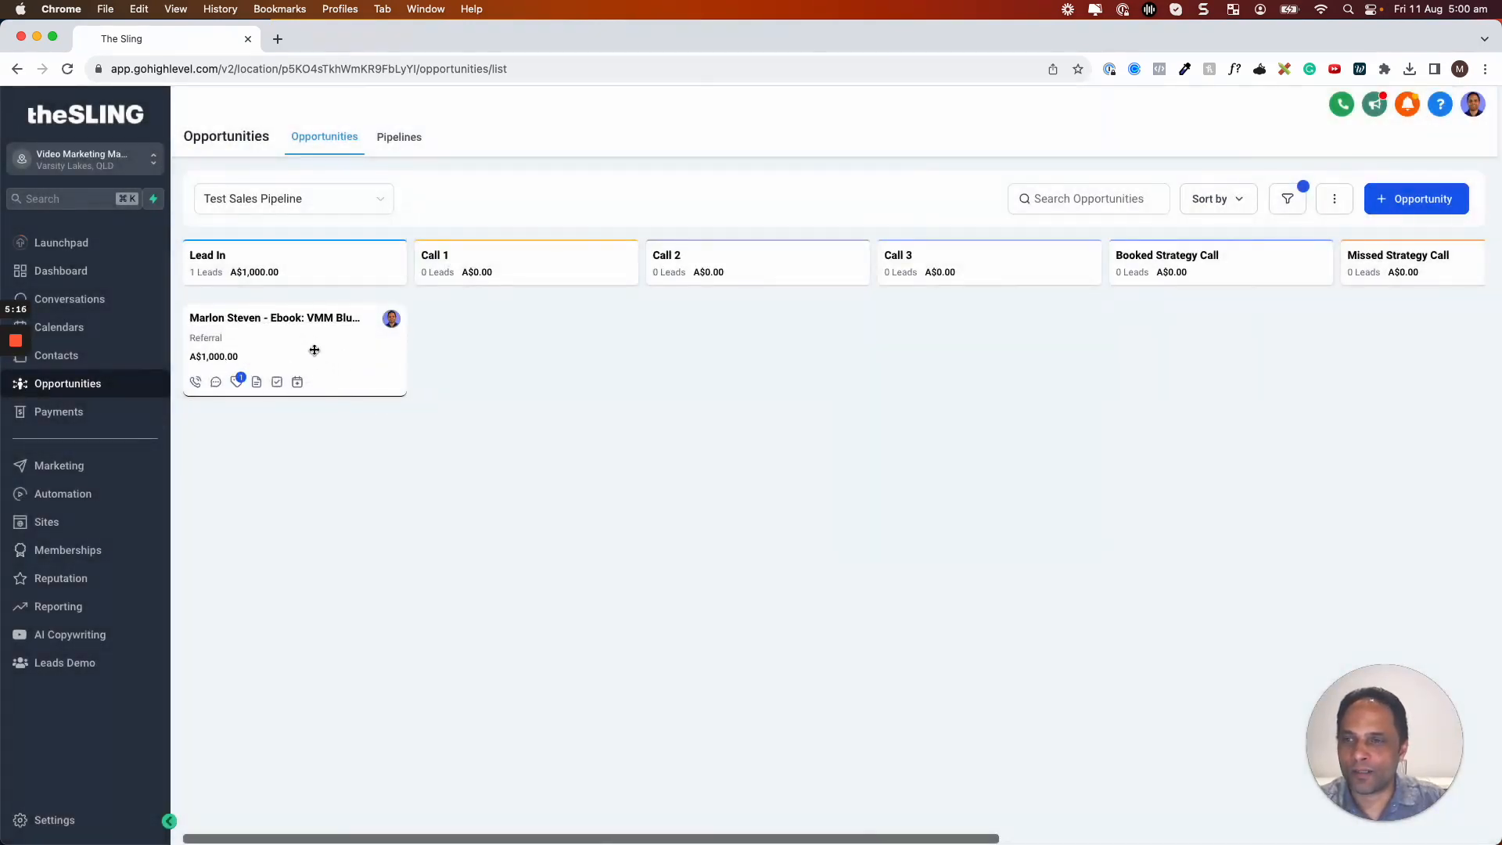
Drag the Ebook: VMM Blueprint card from Lead In to Call 3, then into Booked Strategy Call
left_click_drag(313, 349, 688, 400)
left_click_drag(754, 332, 929, 349)
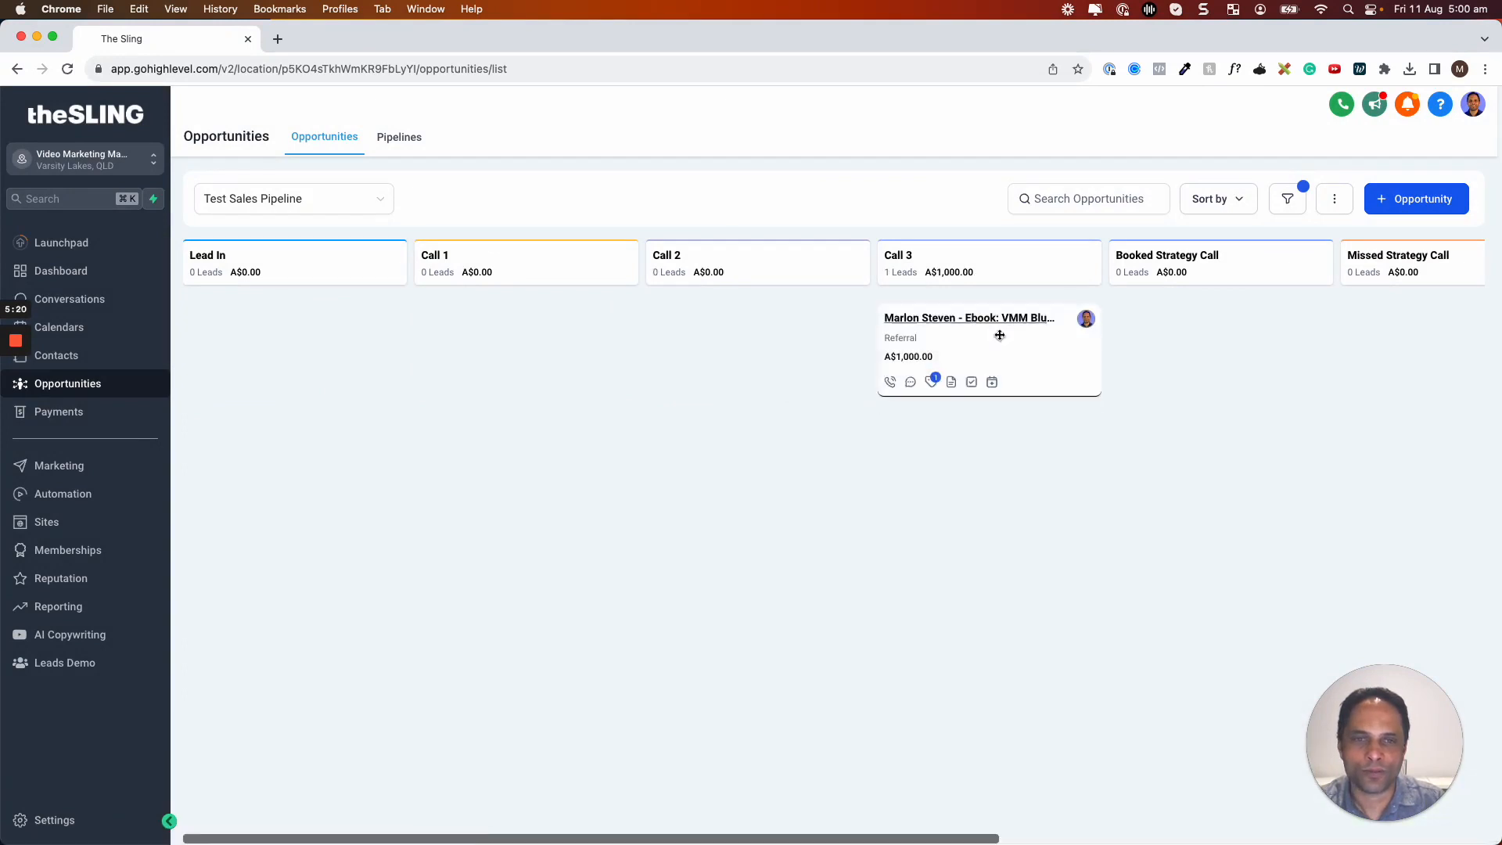
scroll(1137, 359, "right", 10)
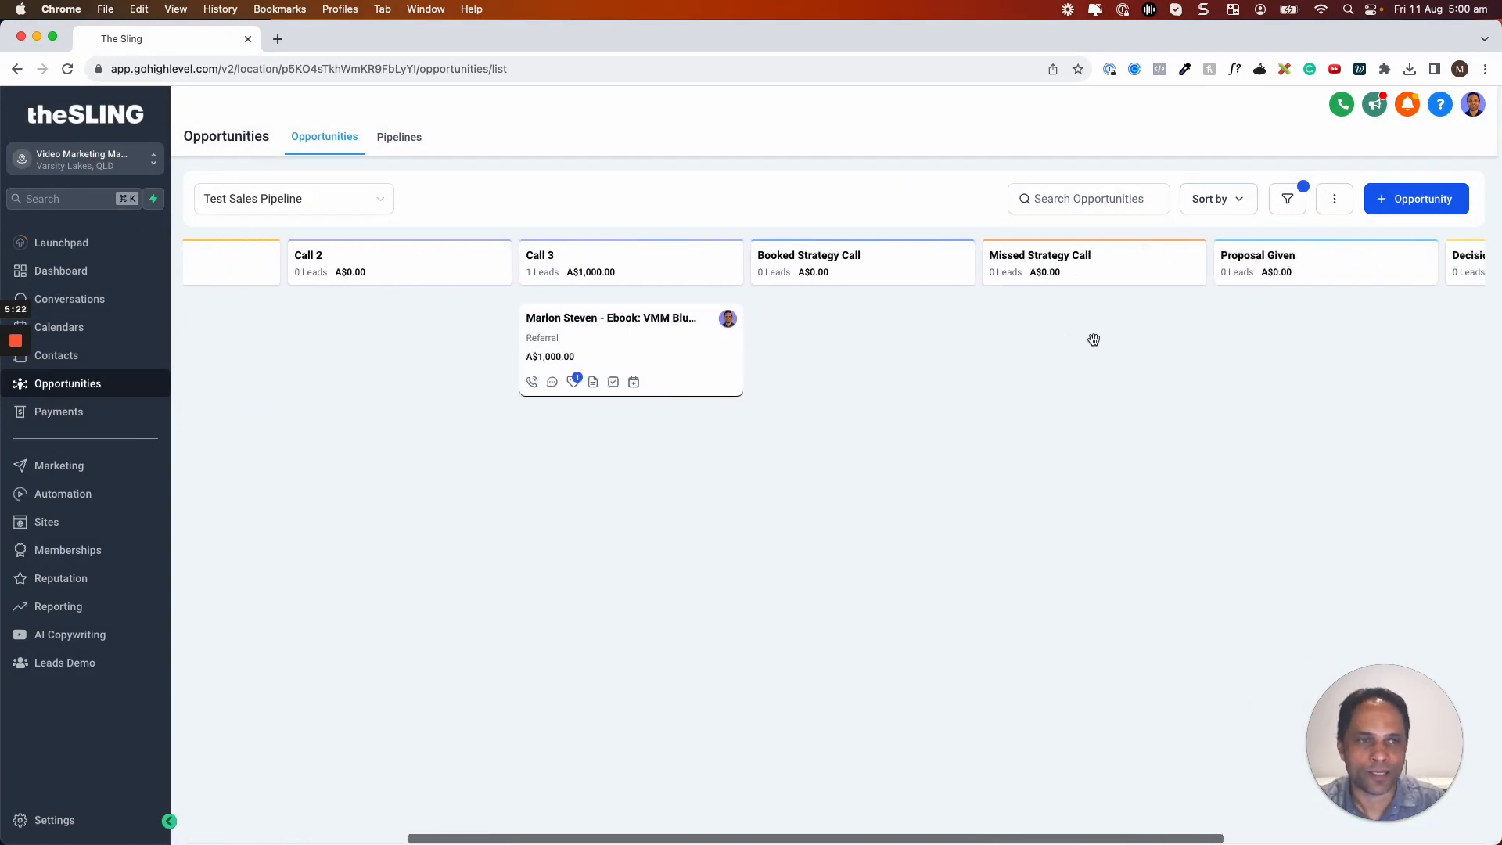
scroll(638, 325, "left", 7)
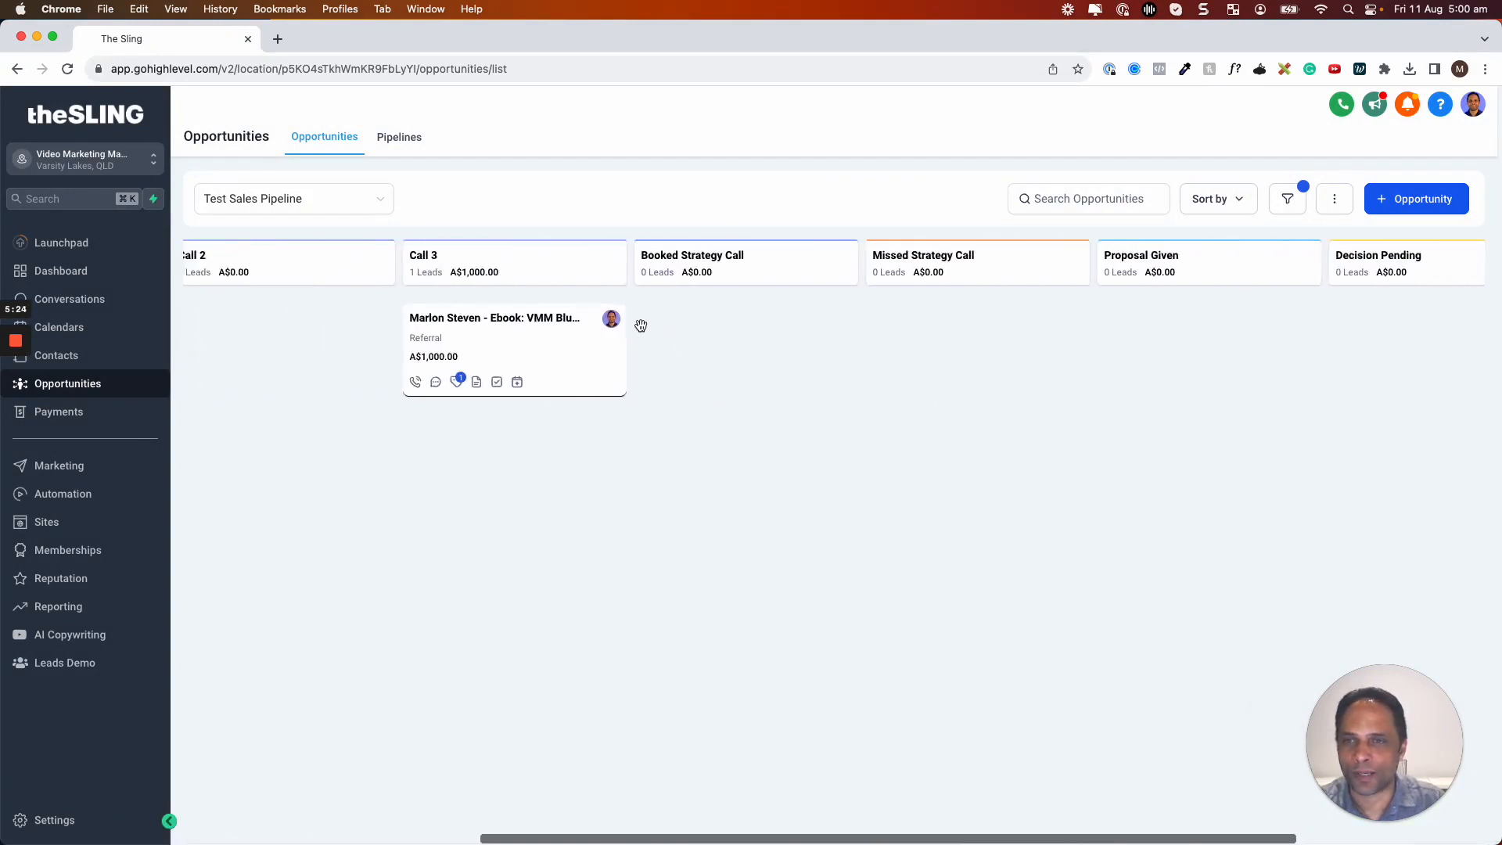
scroll(639, 325, "left", 1)
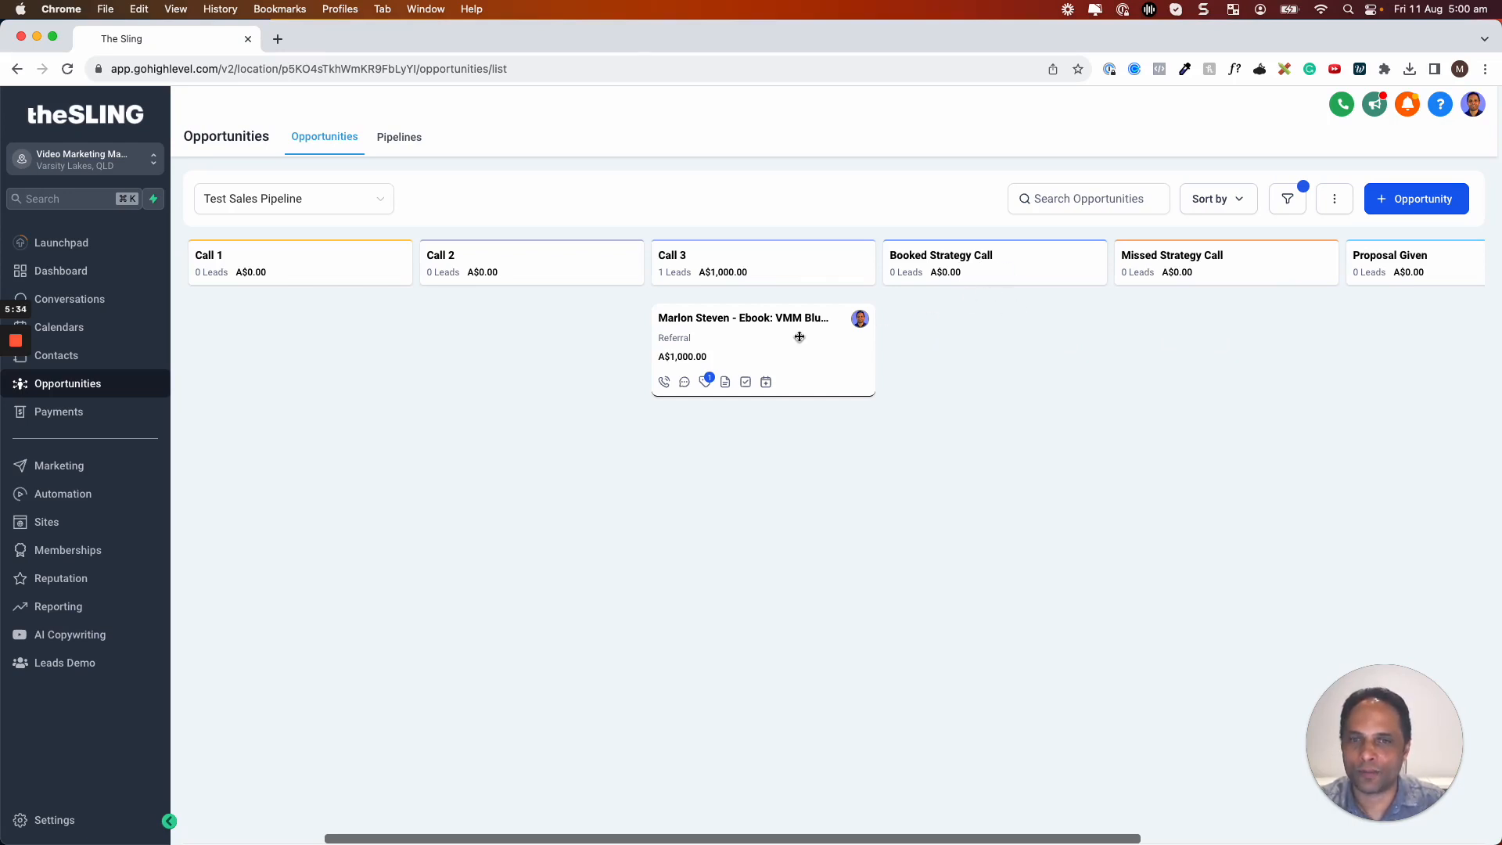
scroll(798, 335, "left", 2)
left_click_drag(806, 333, 1241, 348)
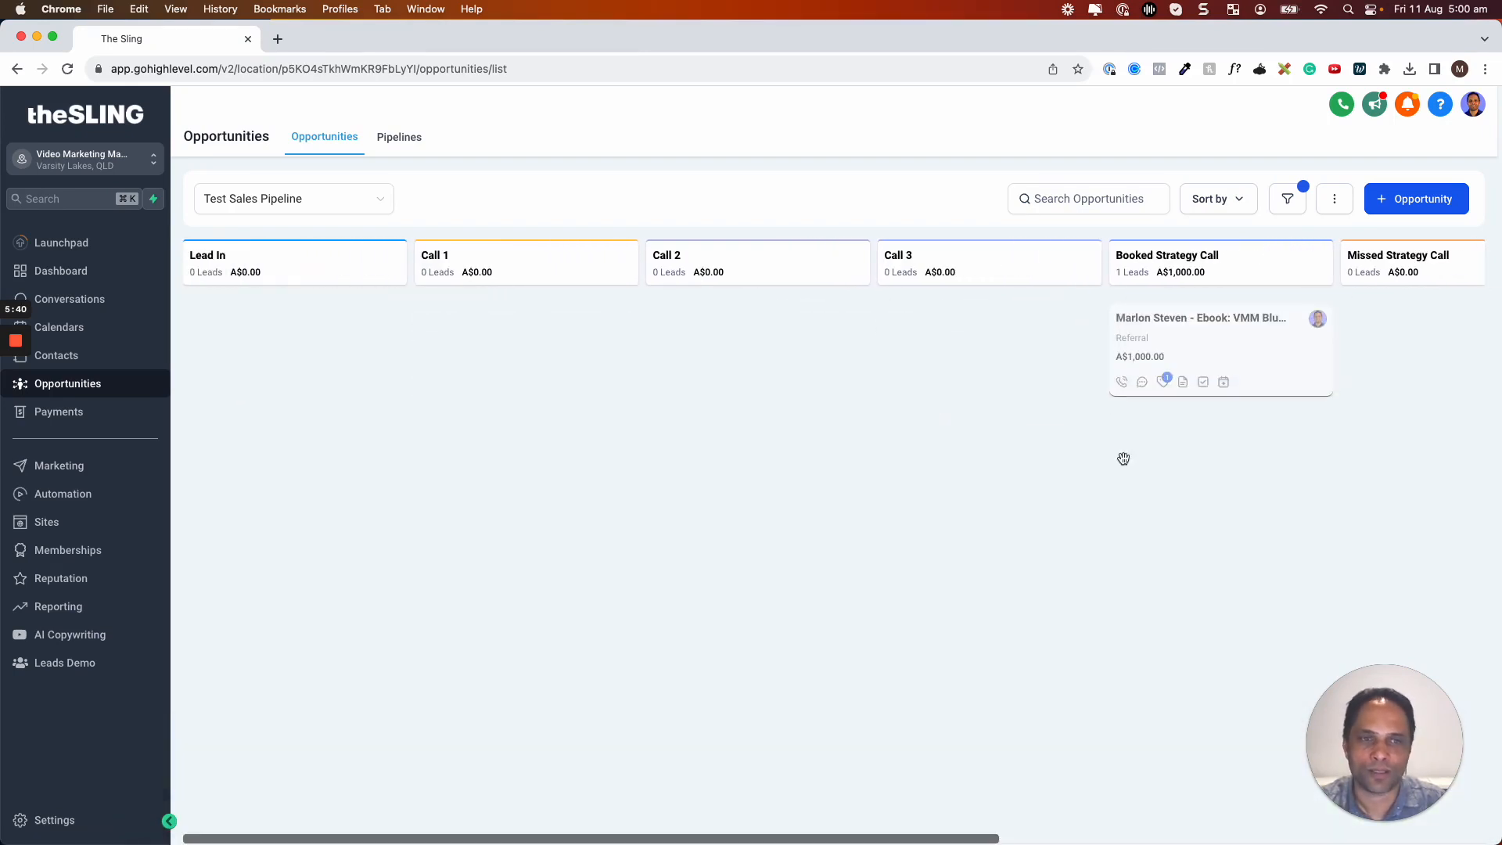
scroll(1179, 328, "right", 5)
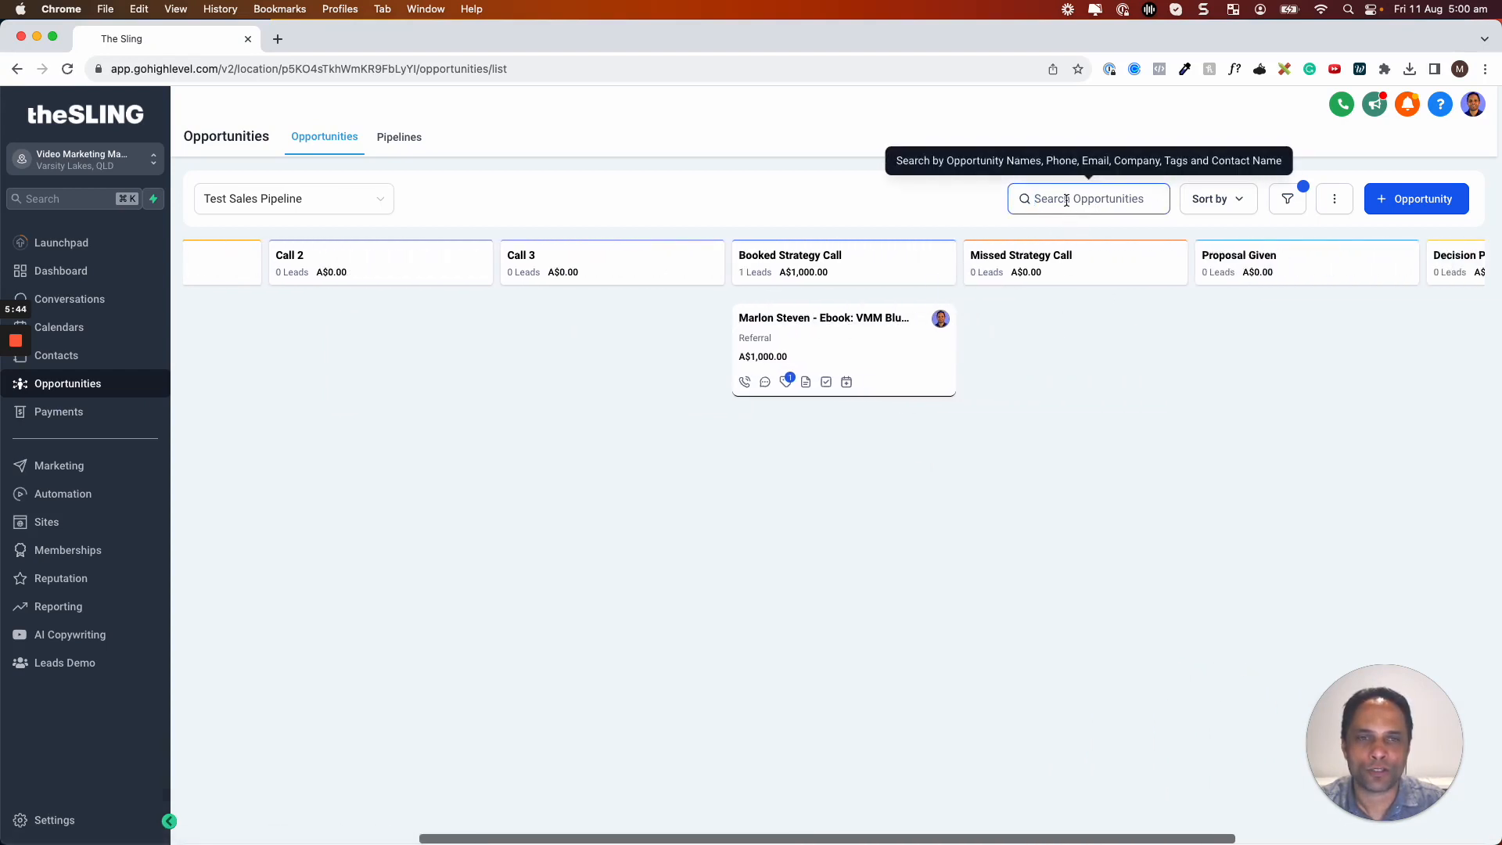
Search opportunities by the contact's name, clear the search, and view the Sort by options
type("marlon")
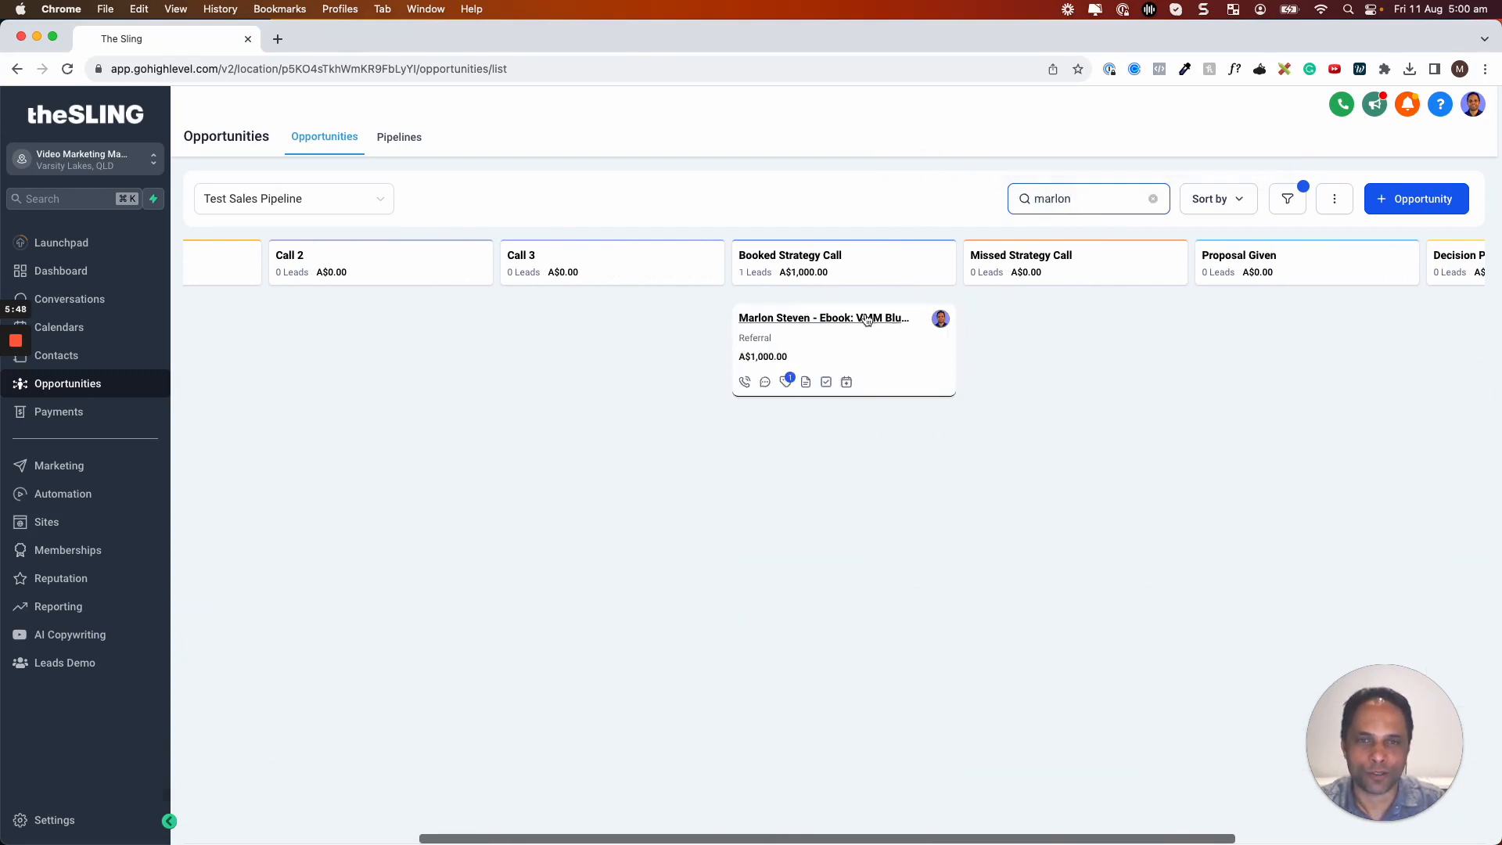
left_click(1154, 199)
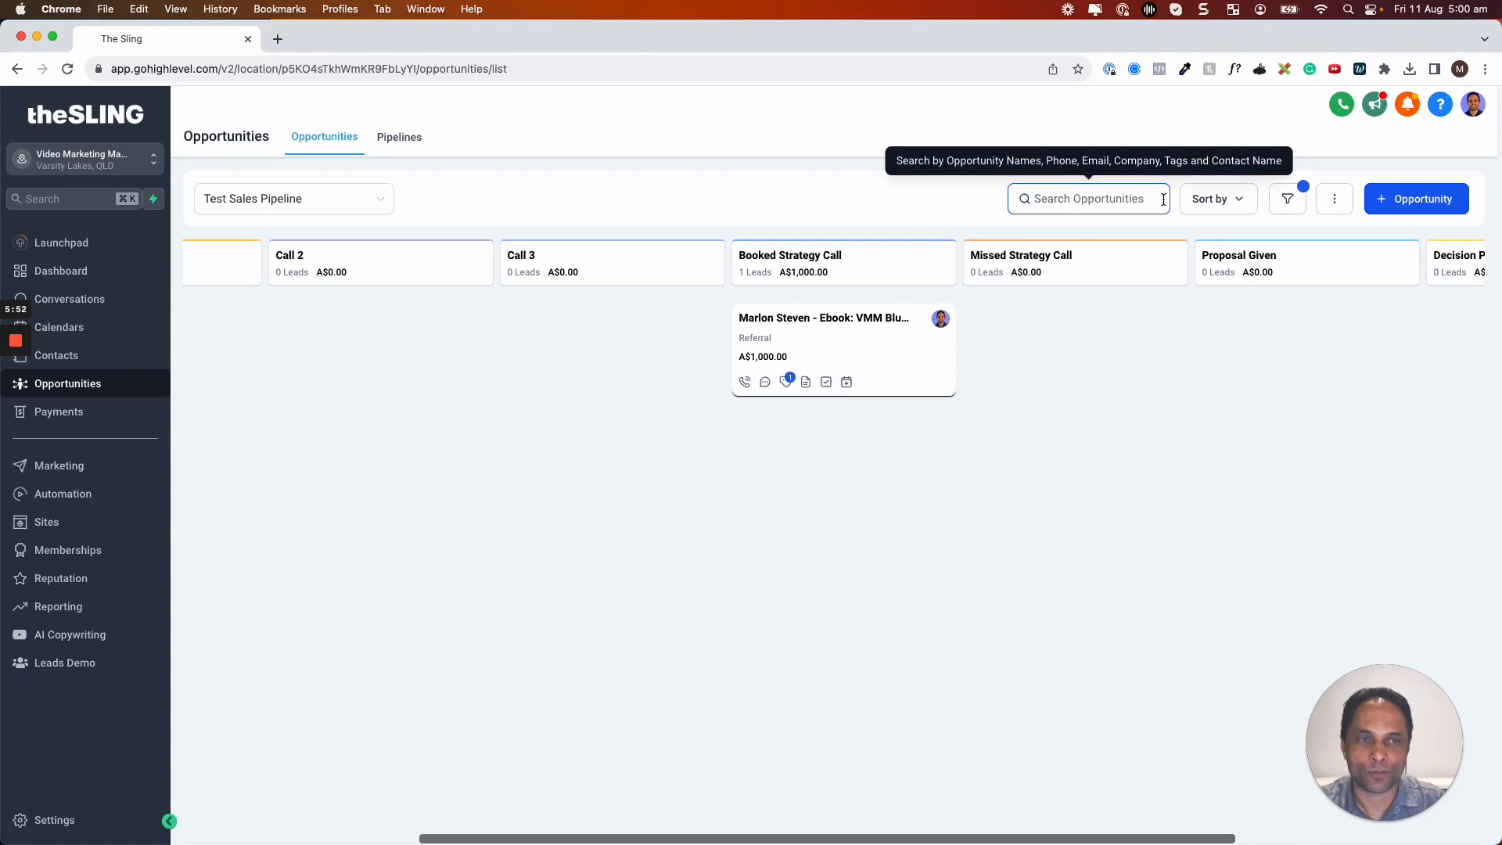
left_click(1218, 201)
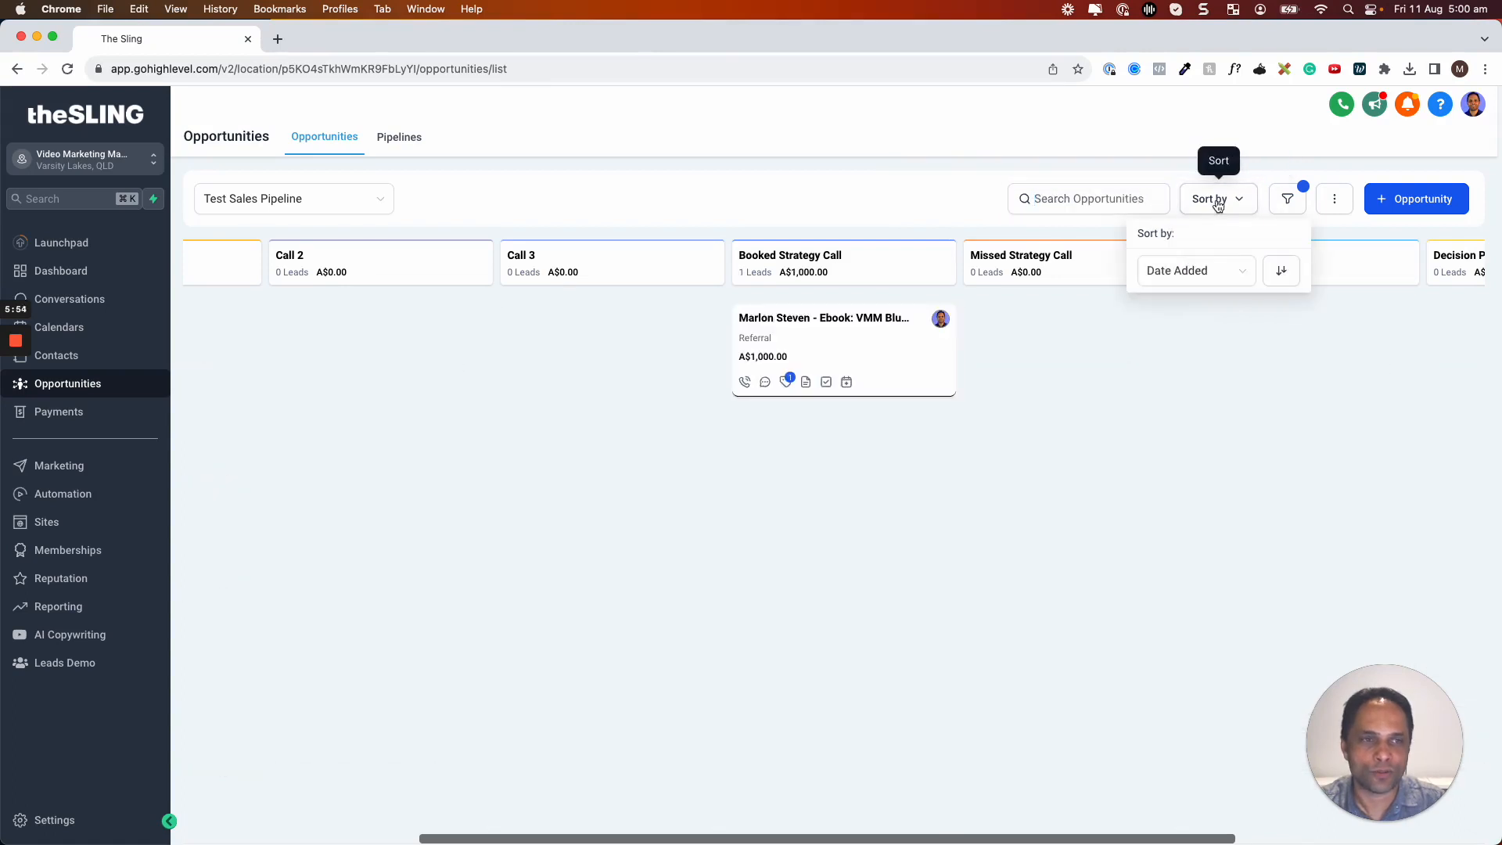
left_click(1288, 200)
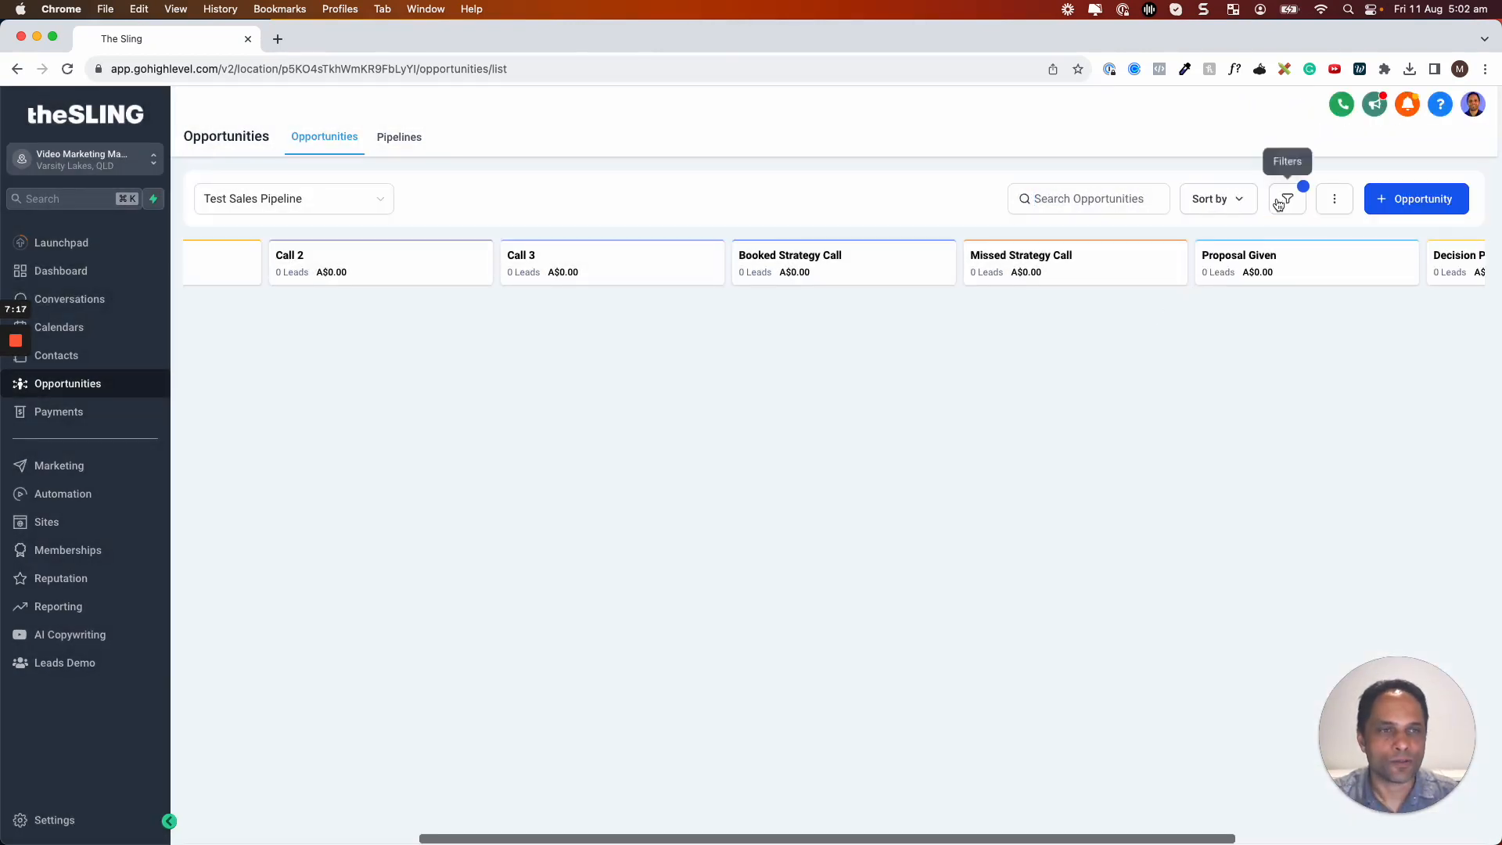
Remove the existing Lead Value filter from the board and close the filters panel
left_click(1284, 199)
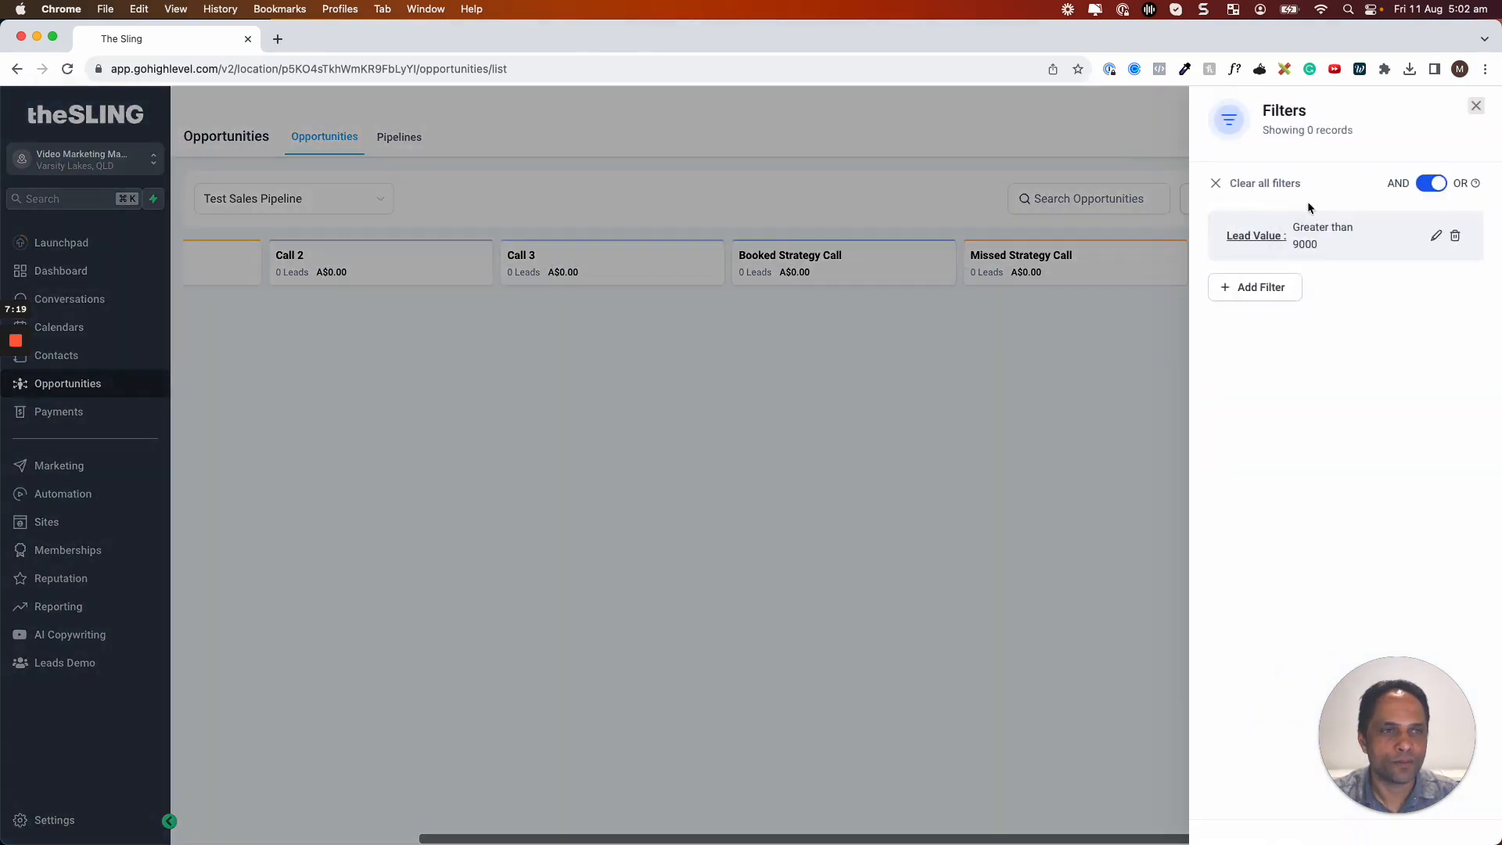
left_click(1455, 235)
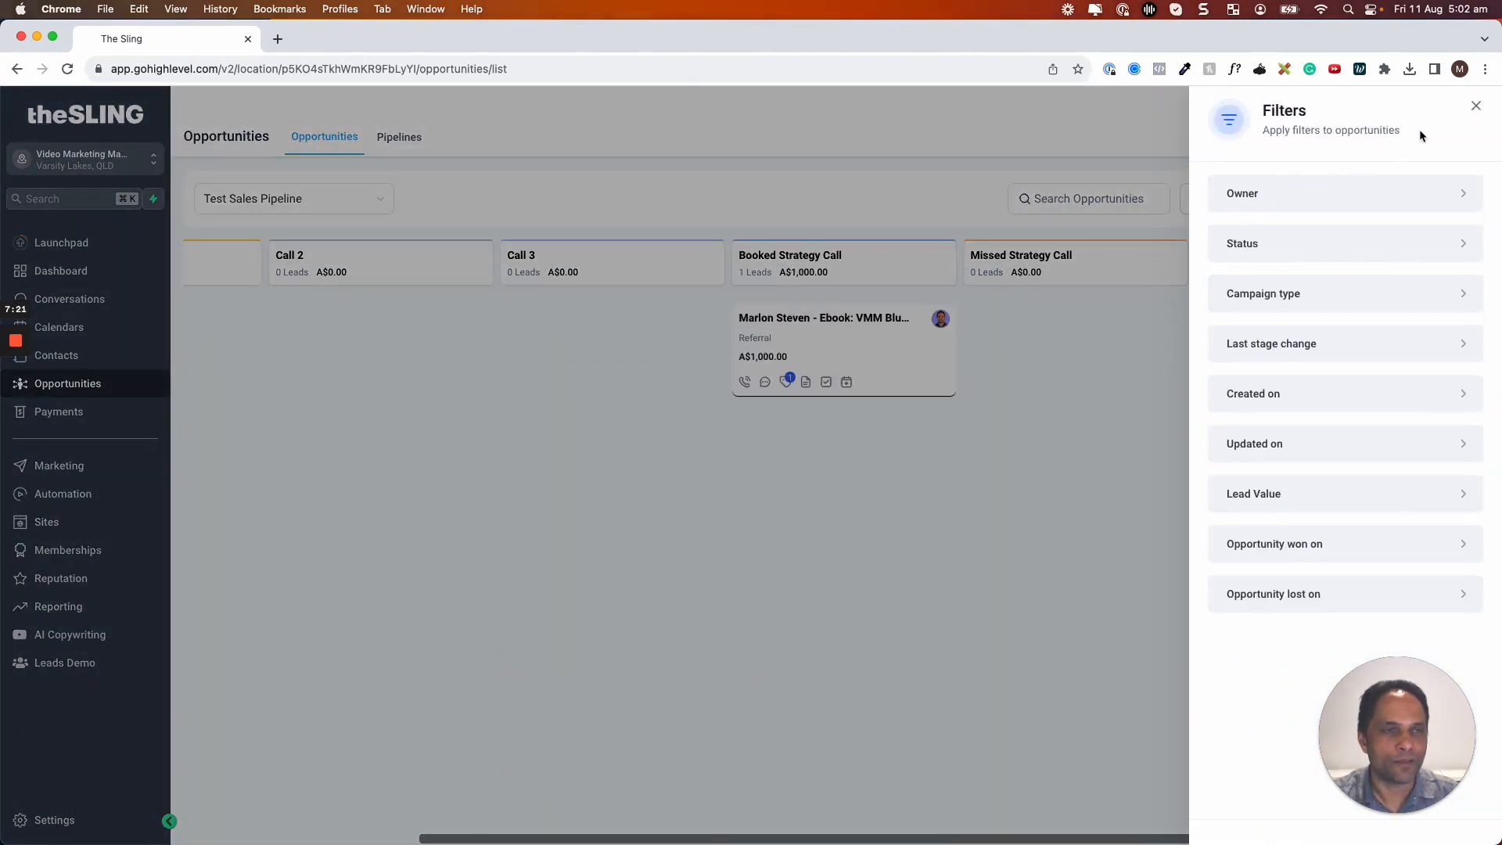
left_click(1475, 109)
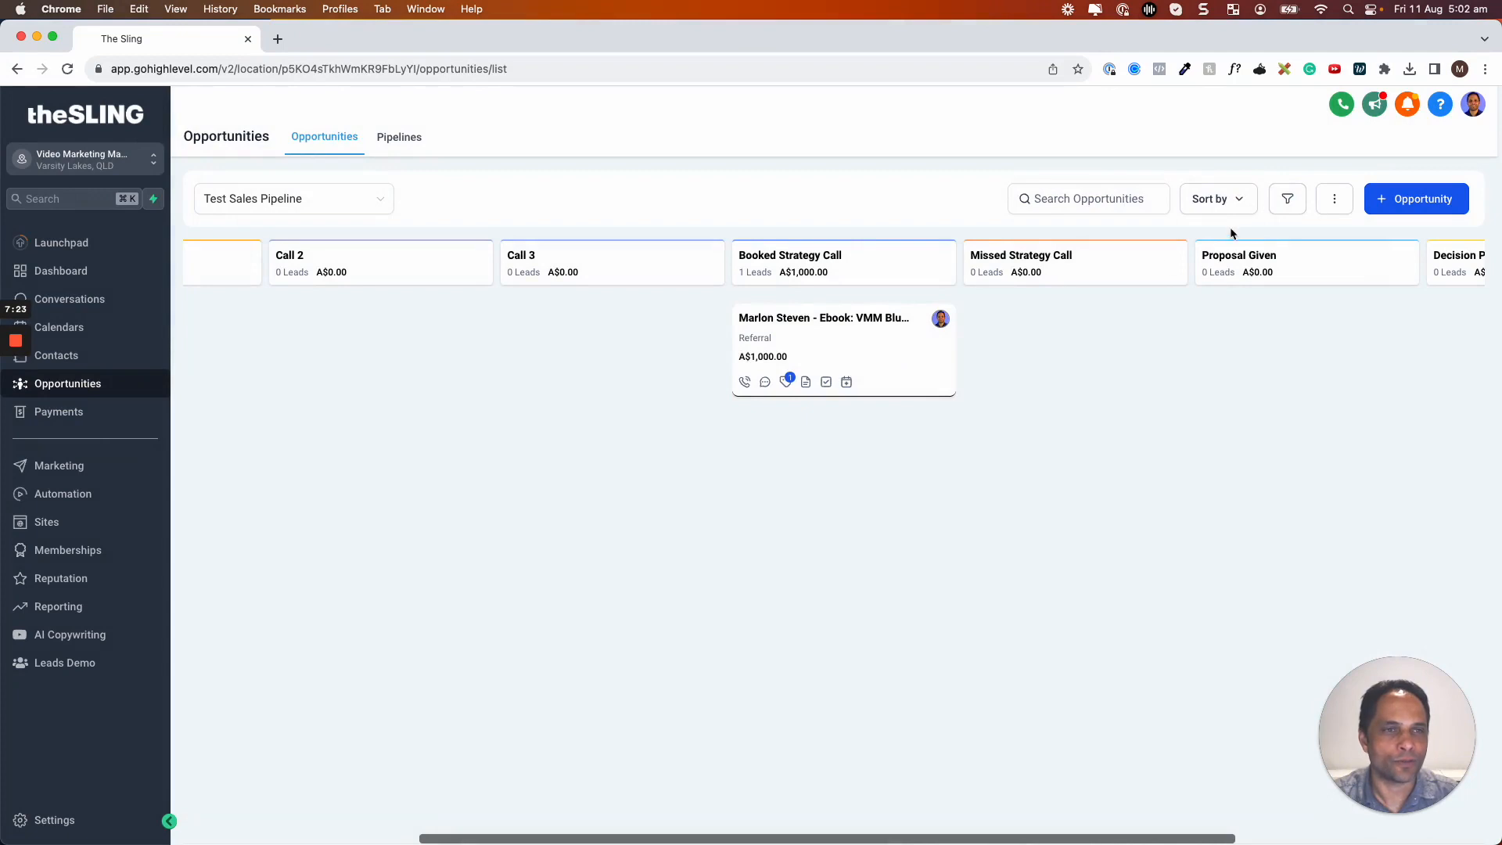
Apply a Lead Value greater than 9000 filter to the board, returning 0 records
left_click(1284, 205)
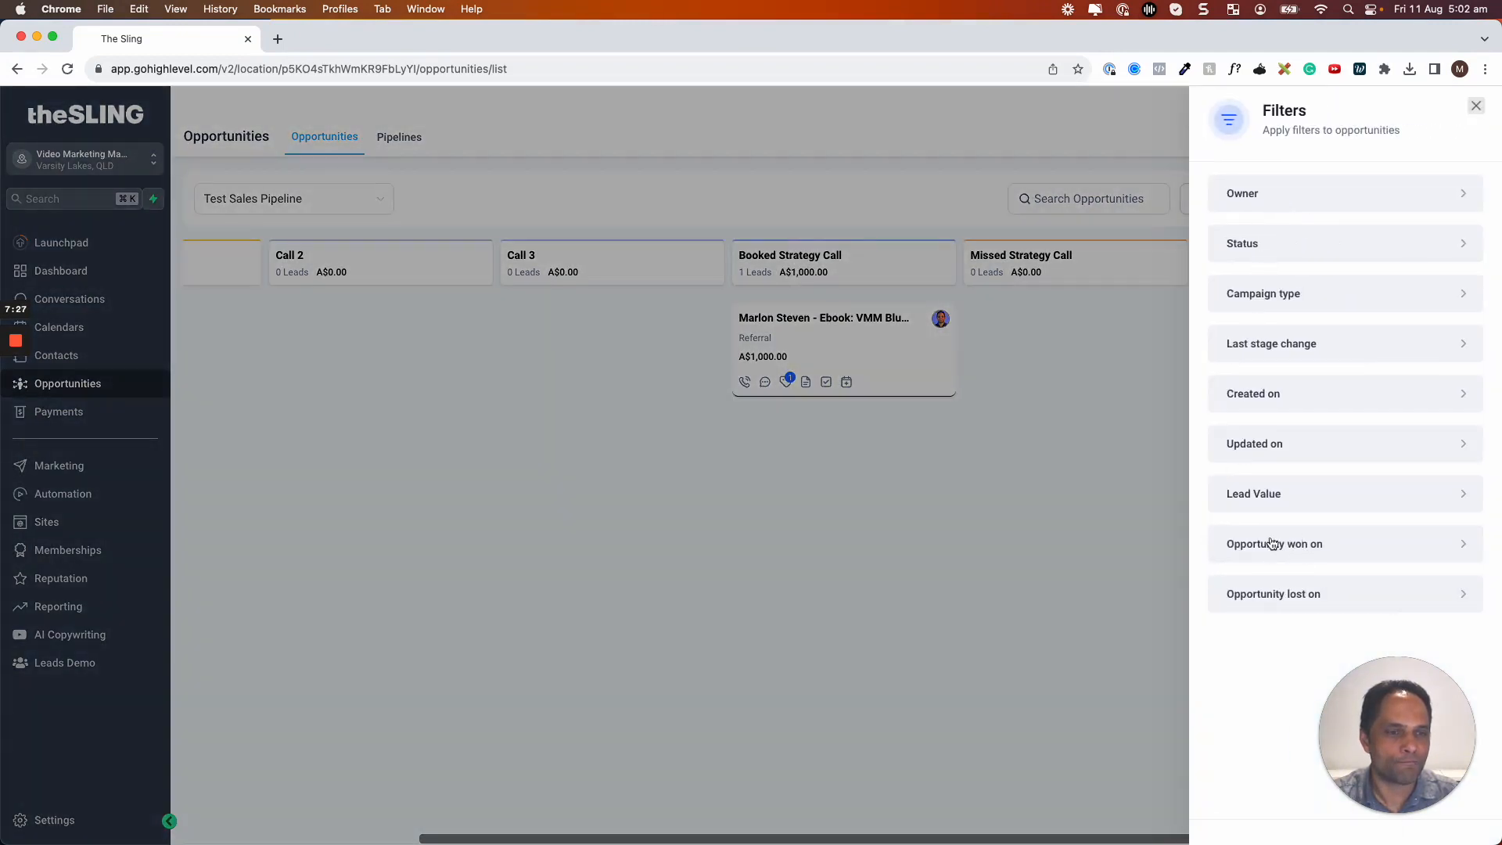
left_click(1269, 498)
left_click(1215, 329)
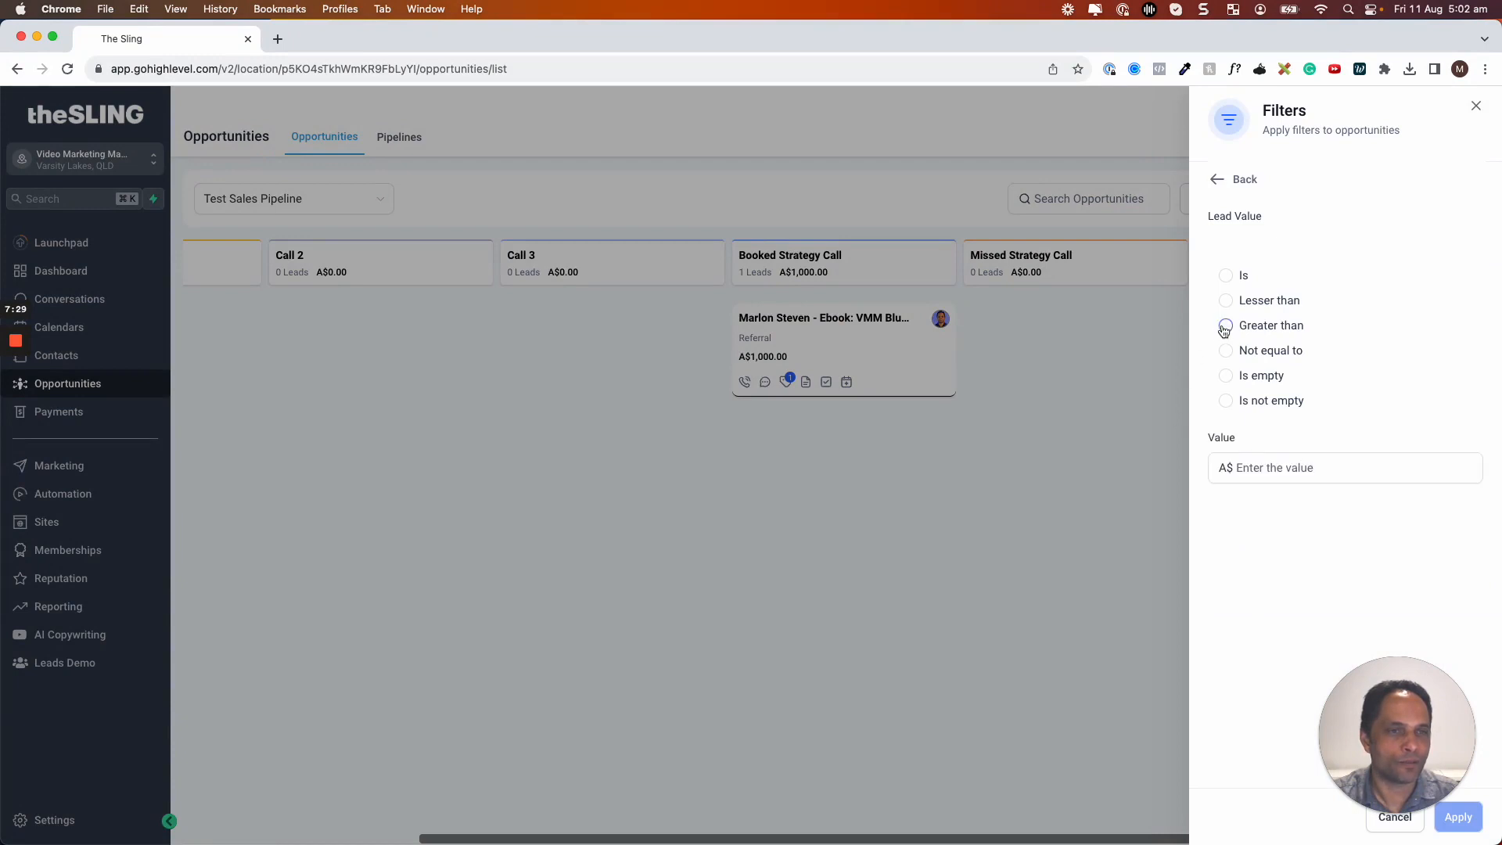
left_click(1247, 470)
type("9000")
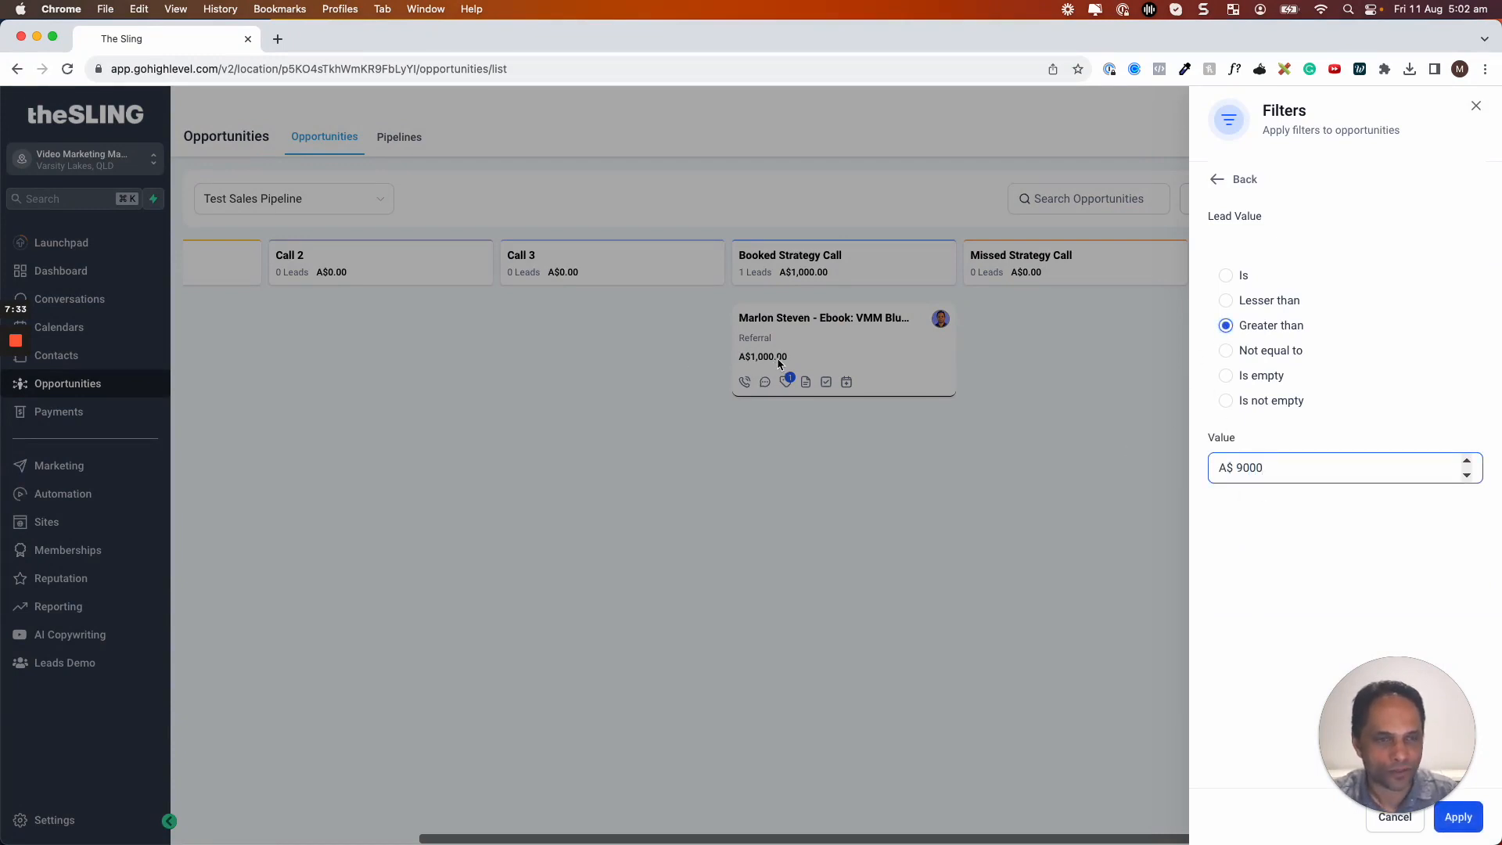
left_click(1461, 822)
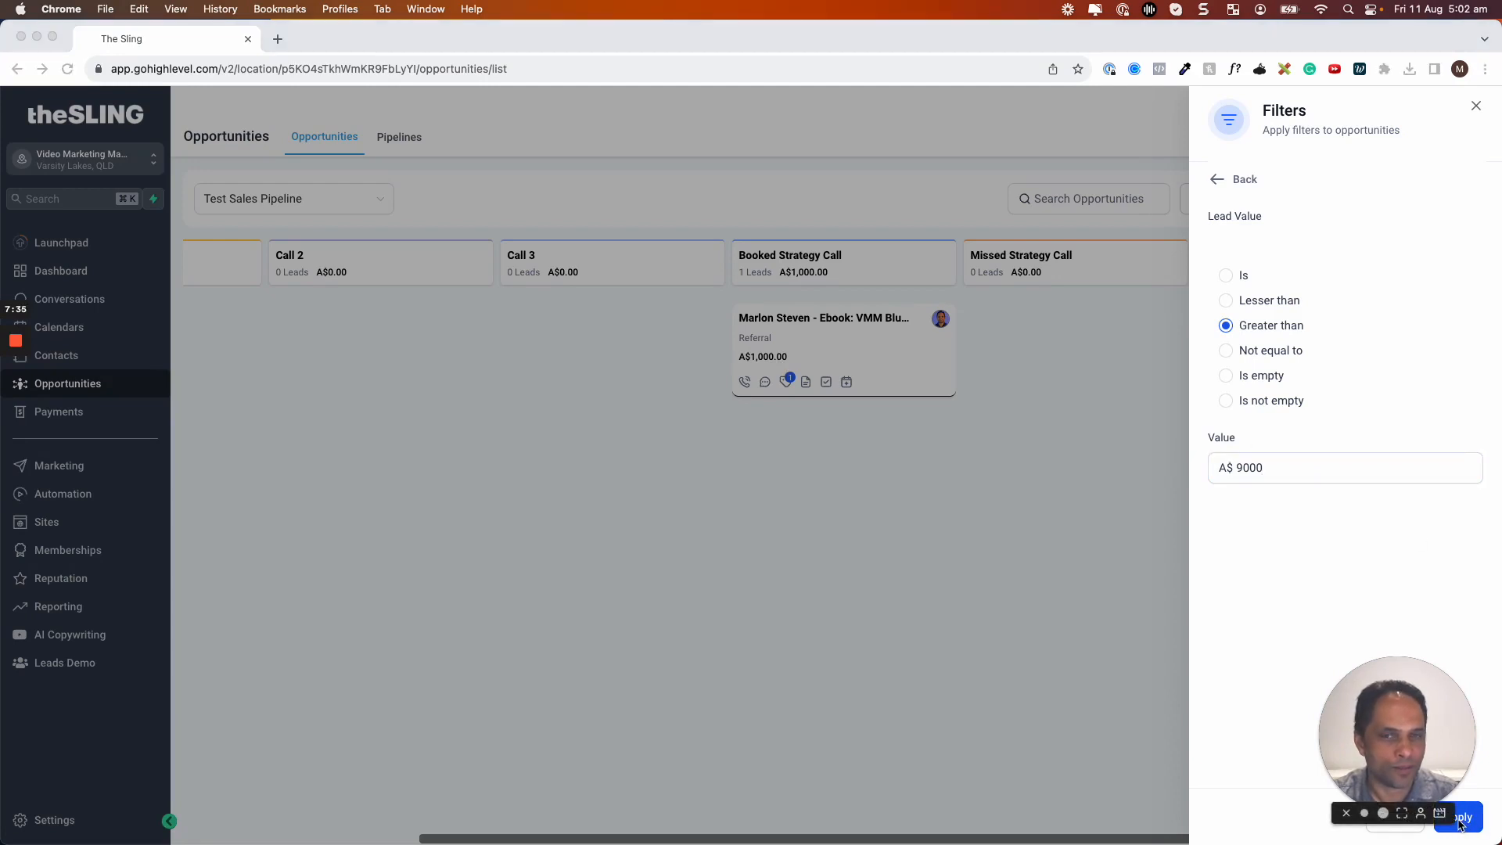
left_click_drag(1442, 760, 1372, 703)
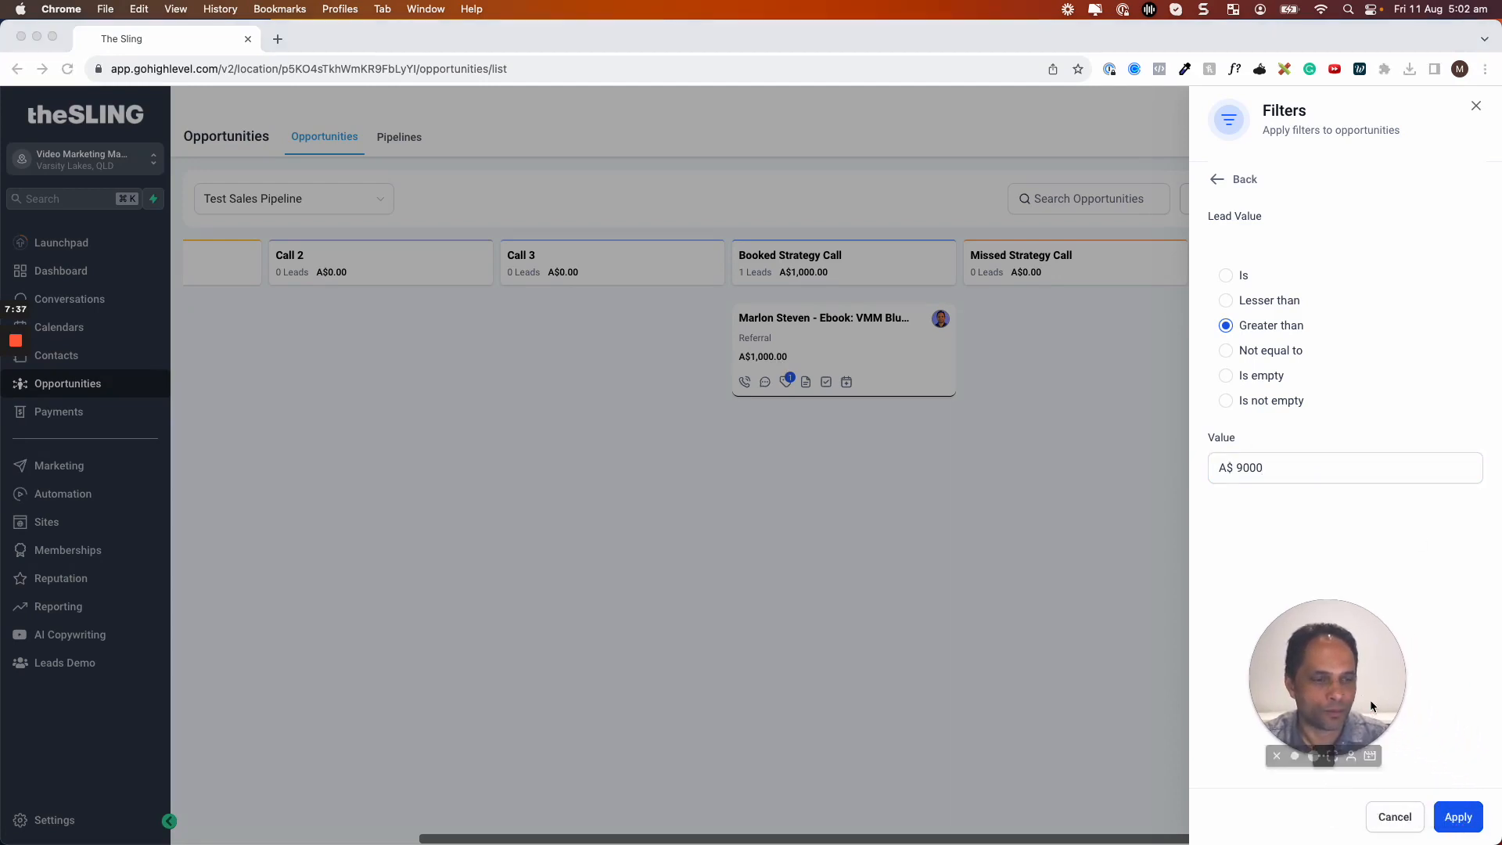
left_click(1461, 819)
left_click(1458, 818)
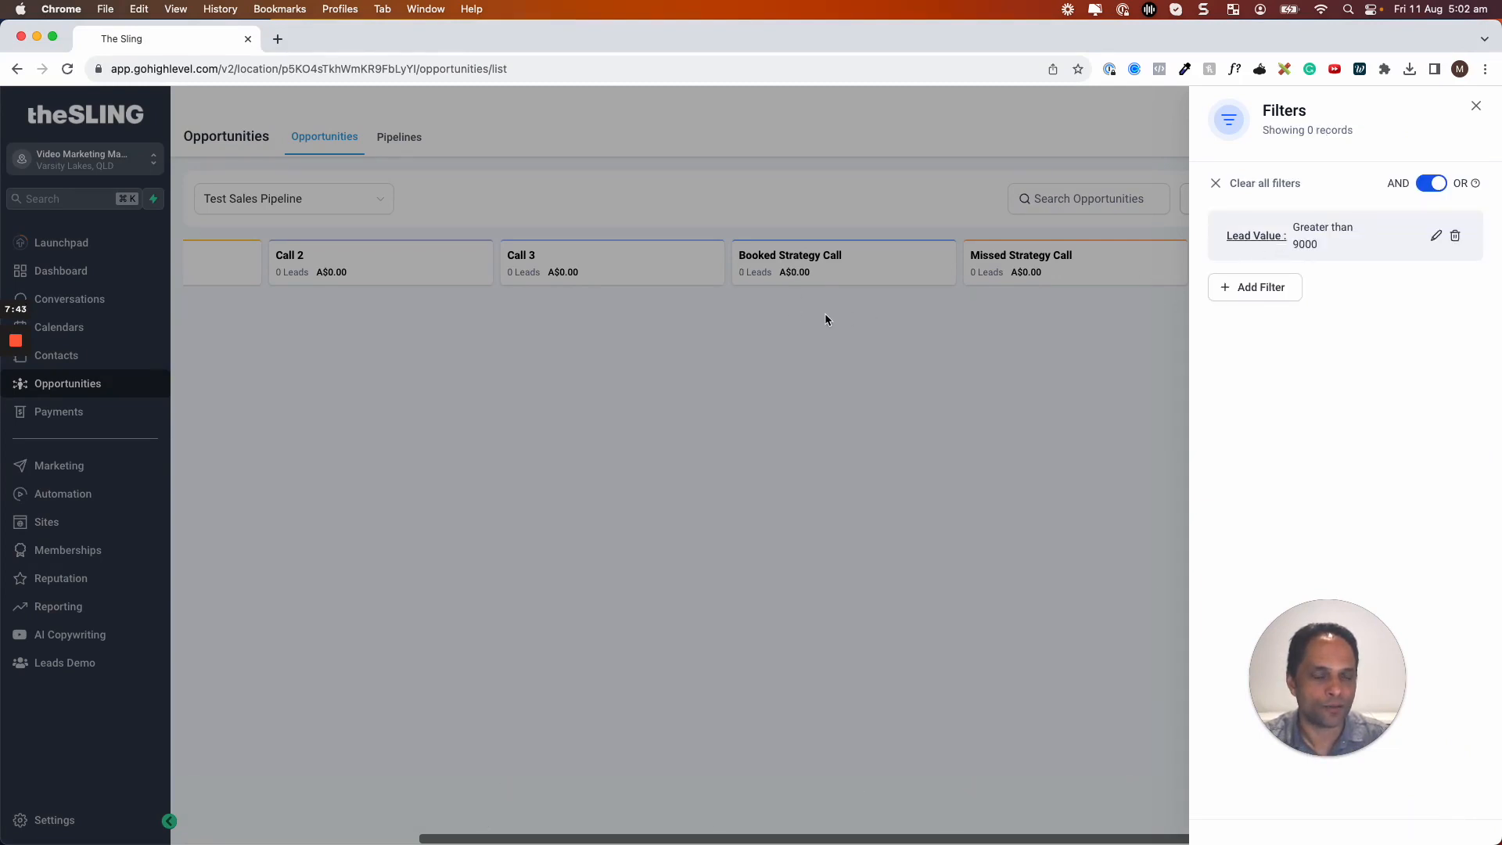
Delete the Lead Value filter so the A$1,000 Booked Strategy Call card returns, and dismiss the export options
left_click(1457, 239)
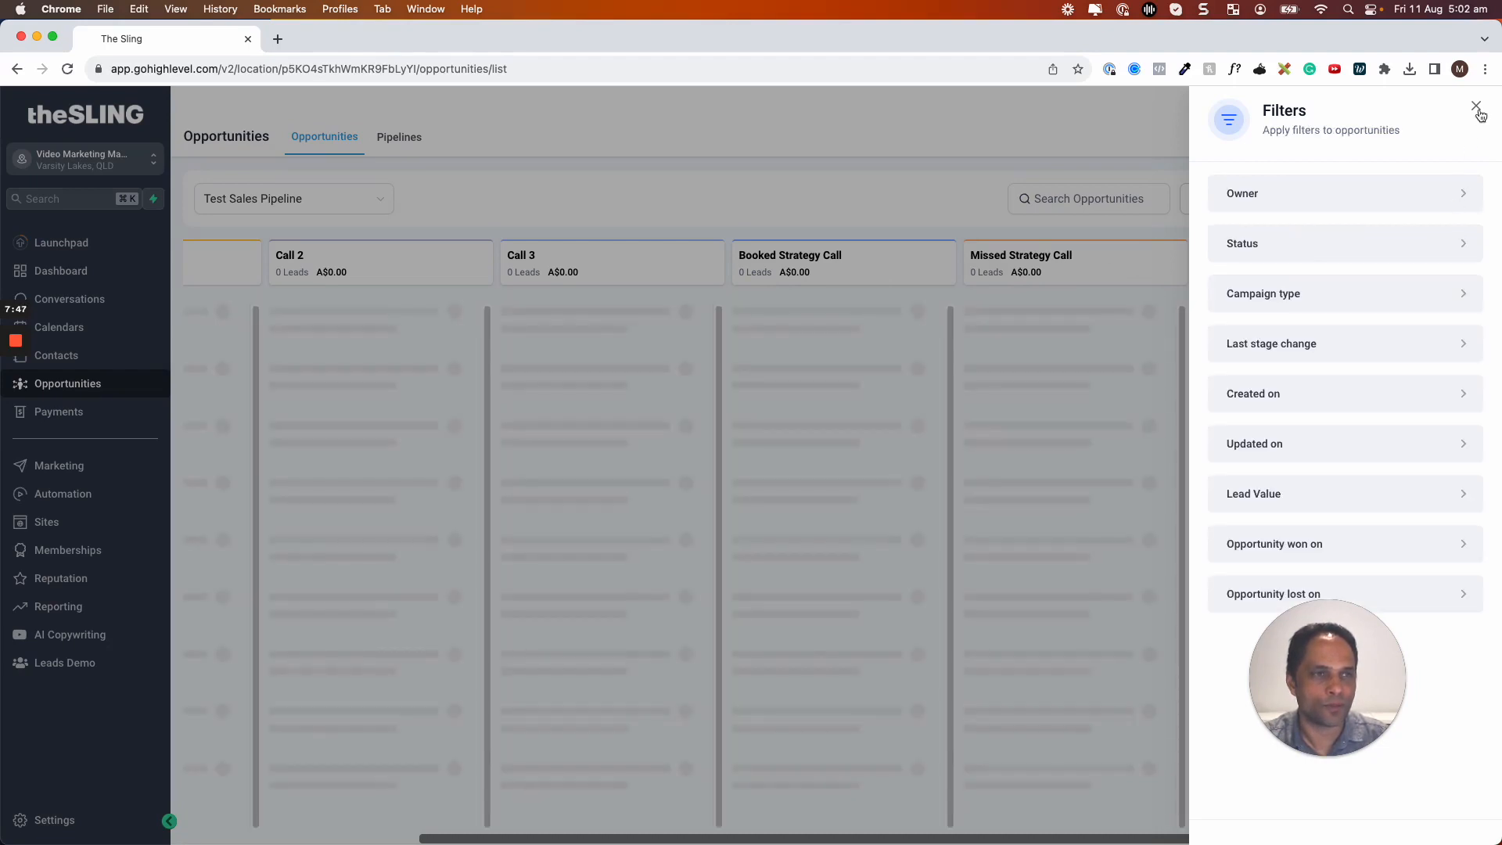
left_click(1476, 106)
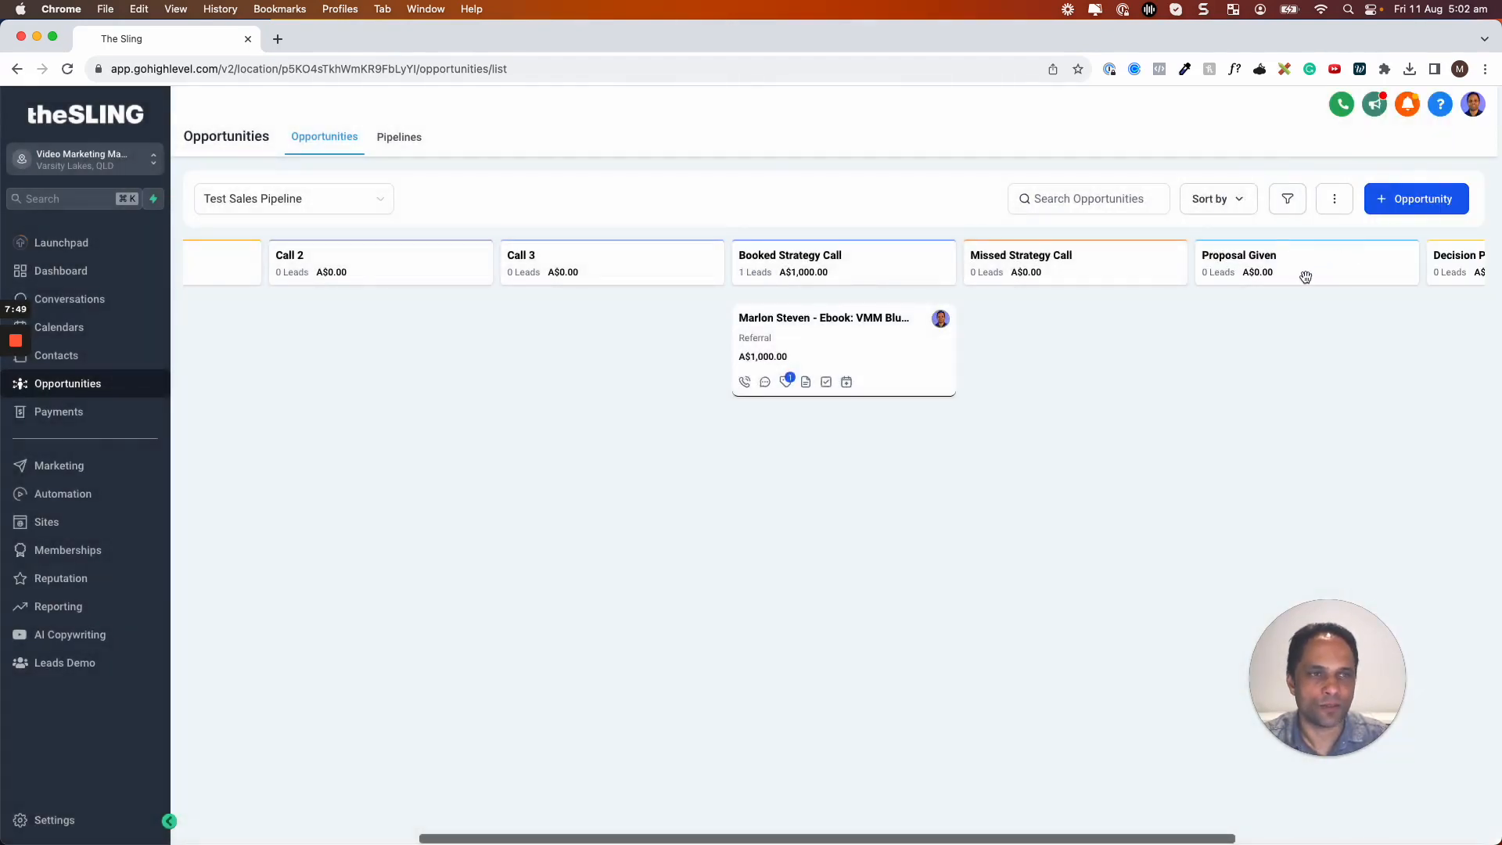
left_click(1334, 205)
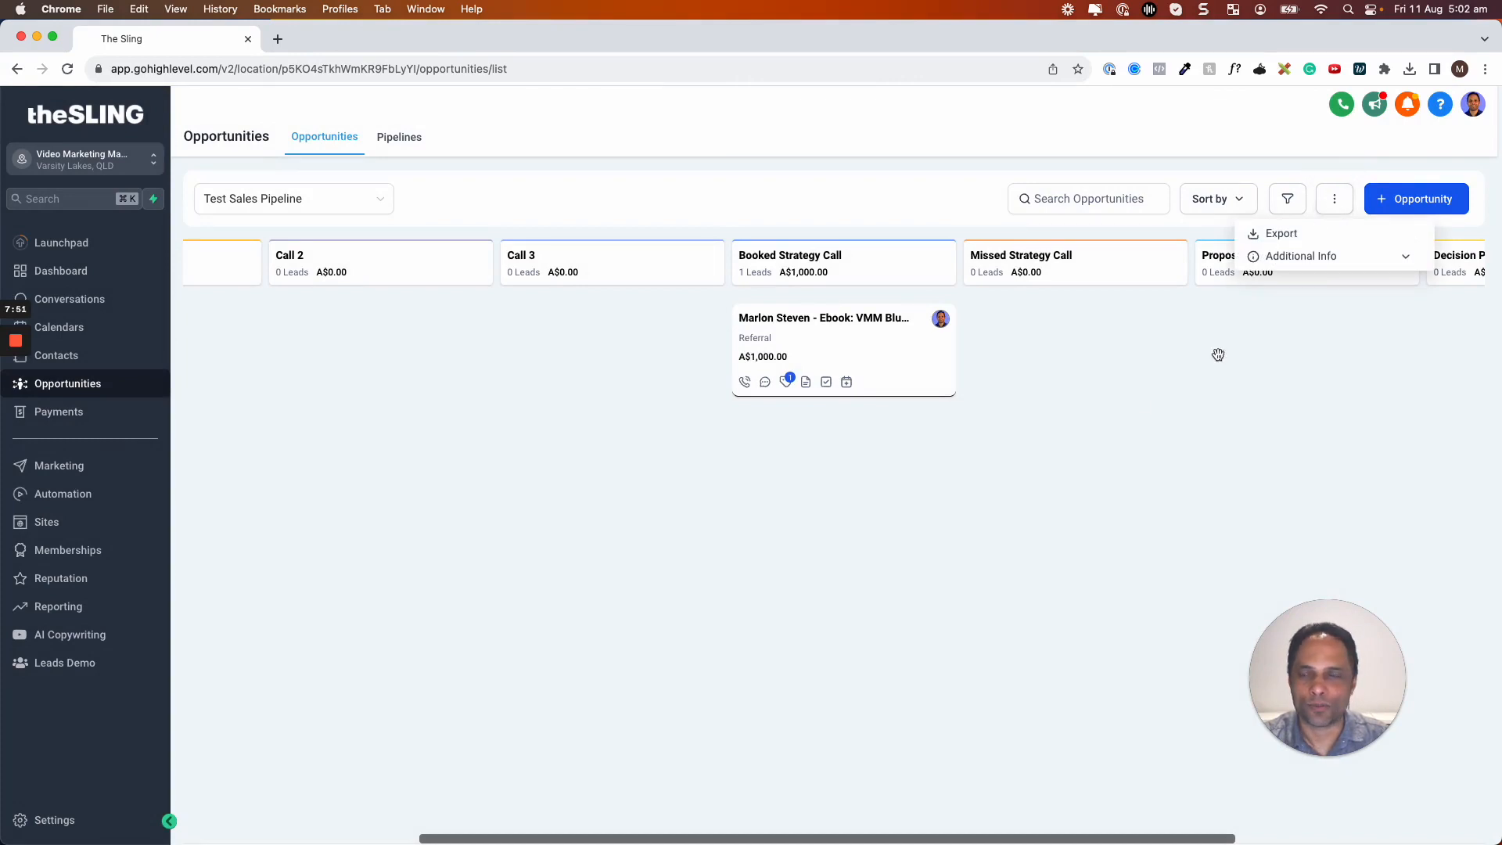
left_click(1150, 411)
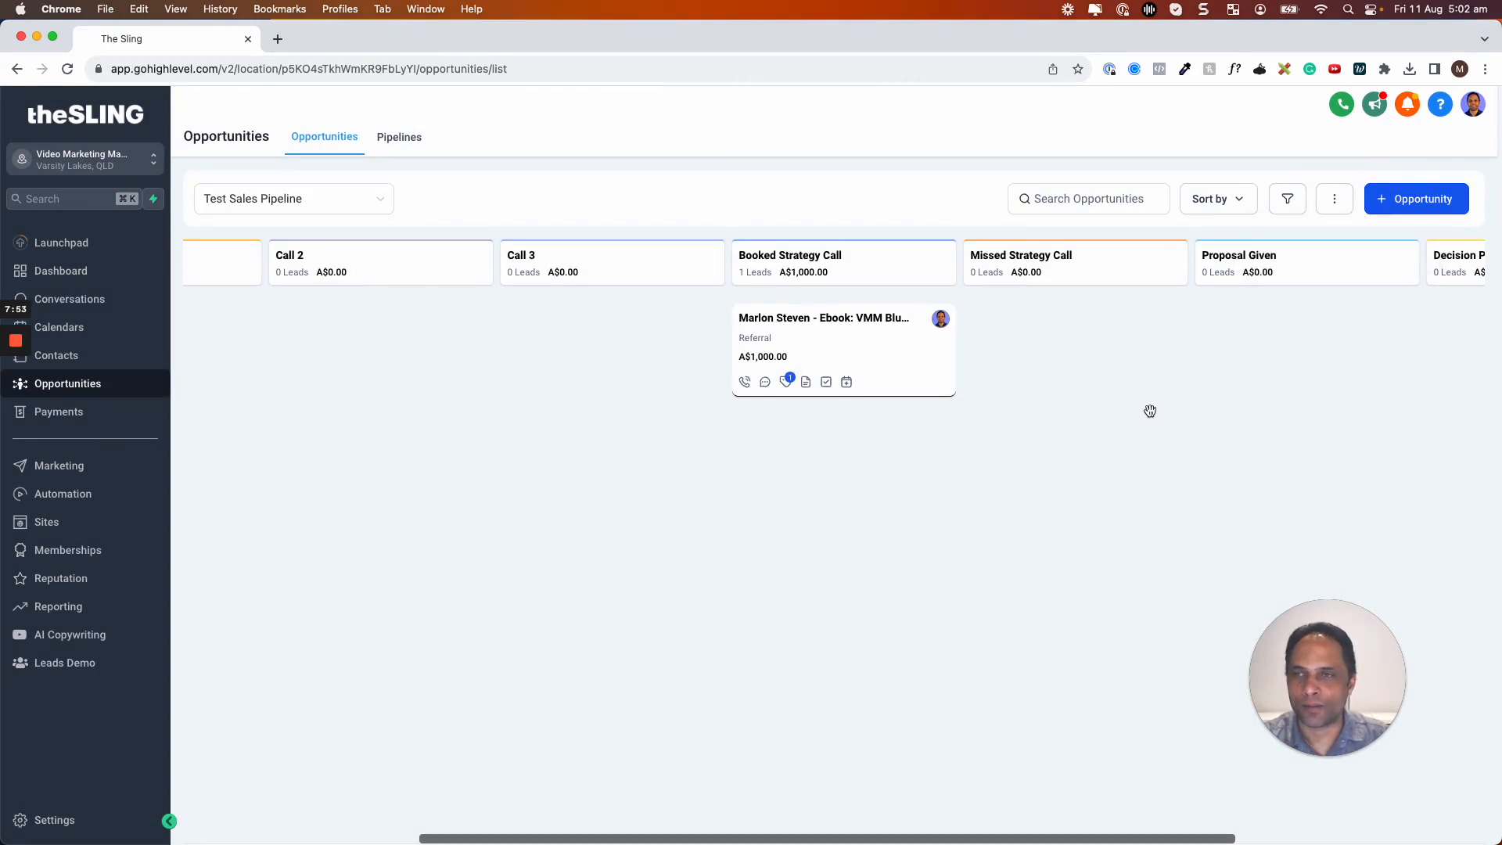